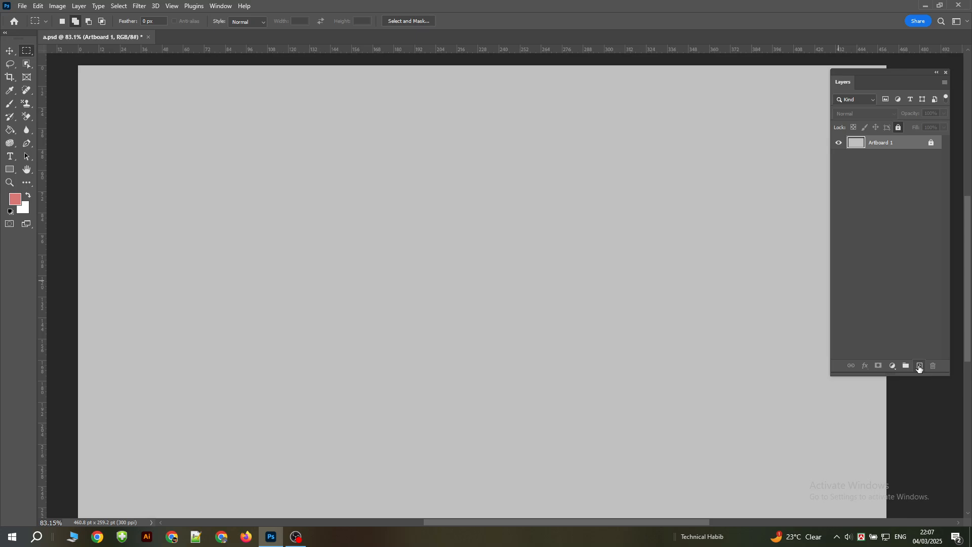
On a new layer, make a long, thin horizontal rectangle near the top of the artboard filled with the current foreground color
click(919, 367)
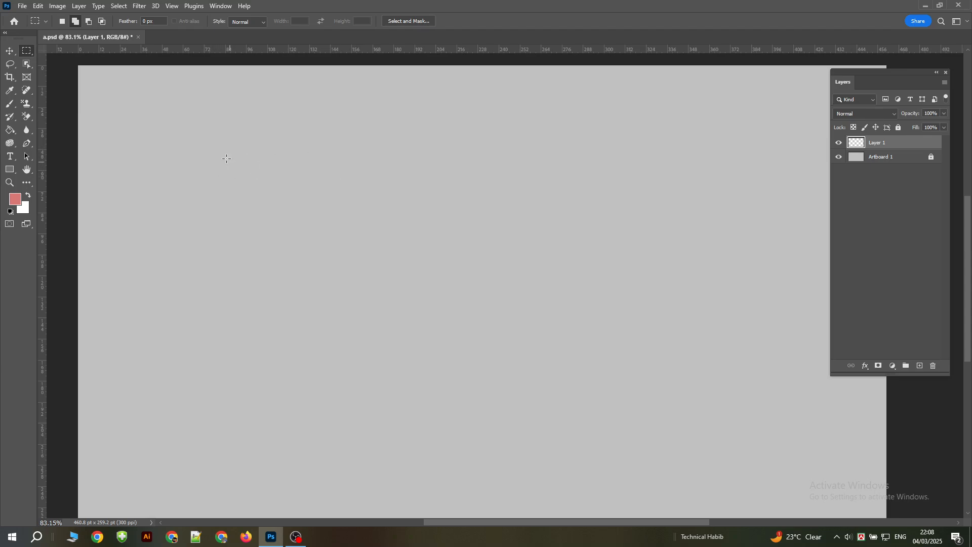
drag(165, 133, 821, 164)
key(alt+BackSpace)
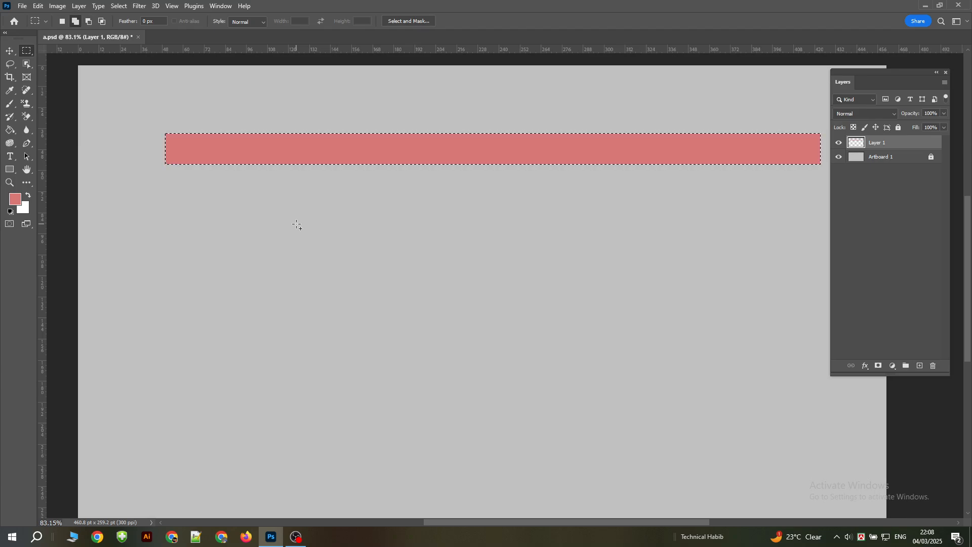
key(ctrl+d)
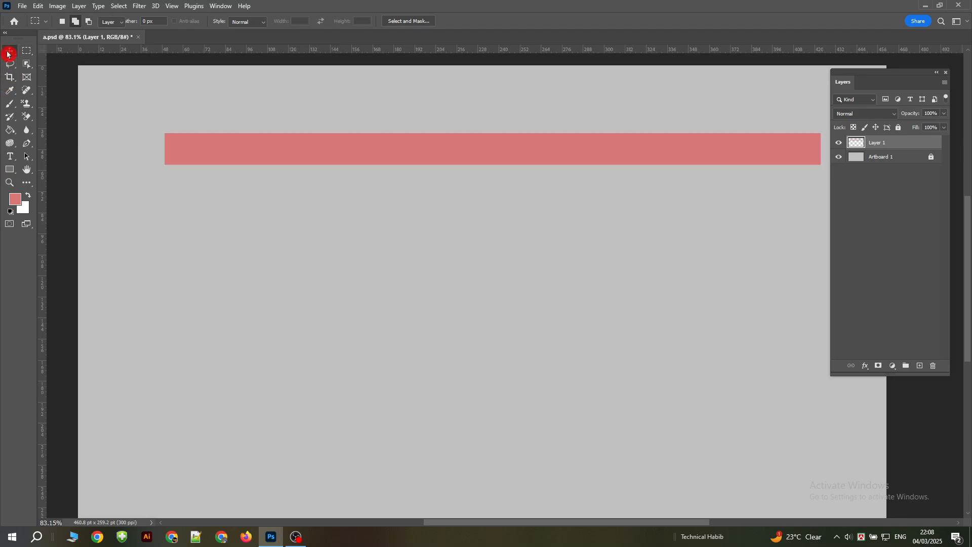
Duplicate the red strip downward into a stack of six horizontal strips and distribute them evenly in the vertical direction
click(10, 50)
drag(252, 149, 251, 198)
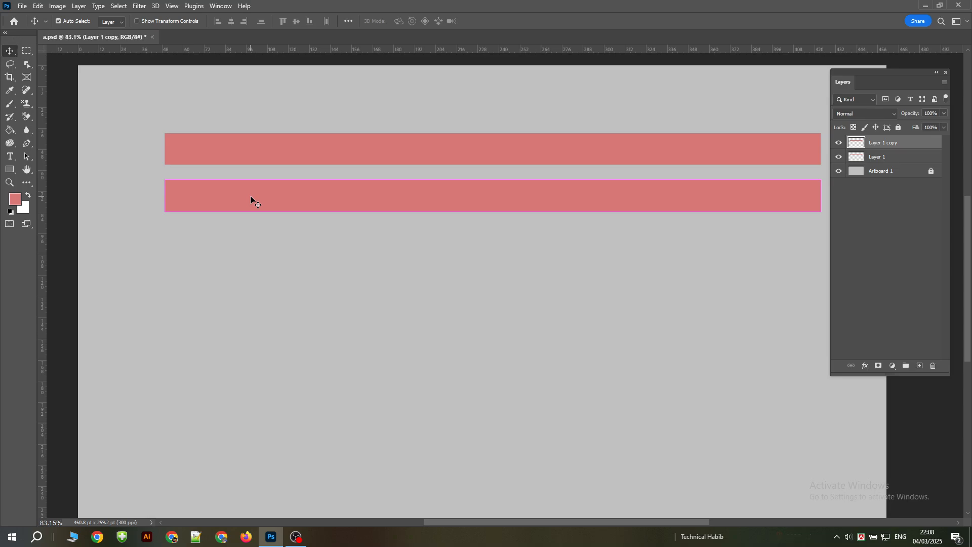
drag(252, 199, 242, 424)
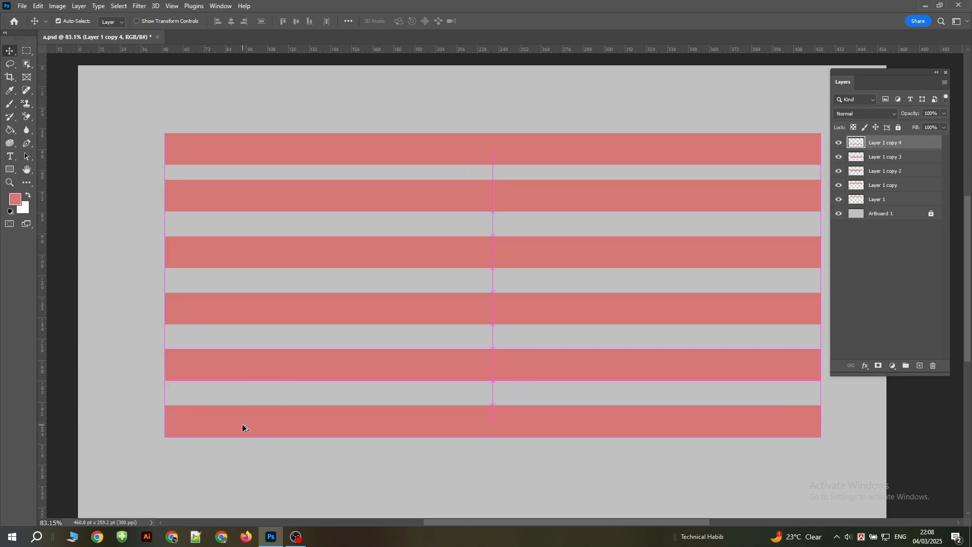
drag(244, 97, 358, 442)
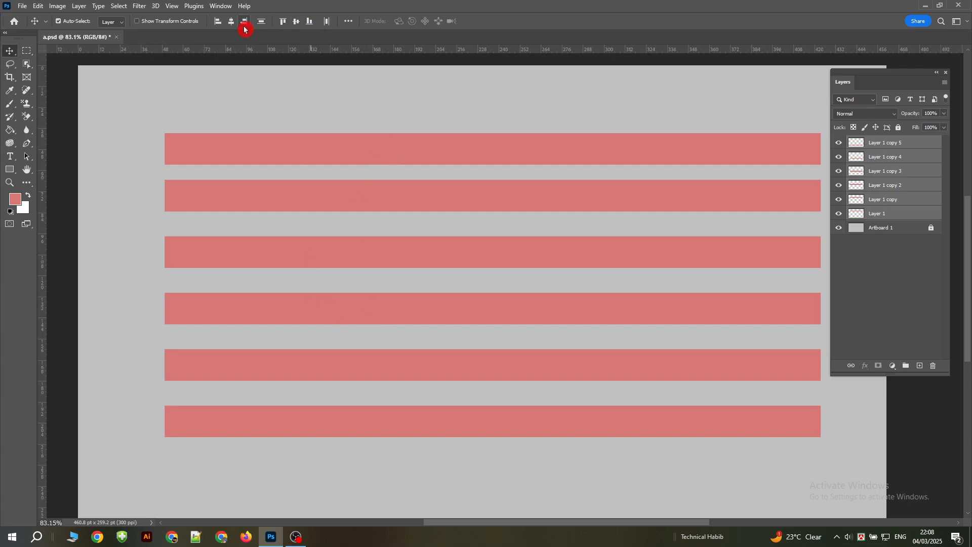
click(259, 23)
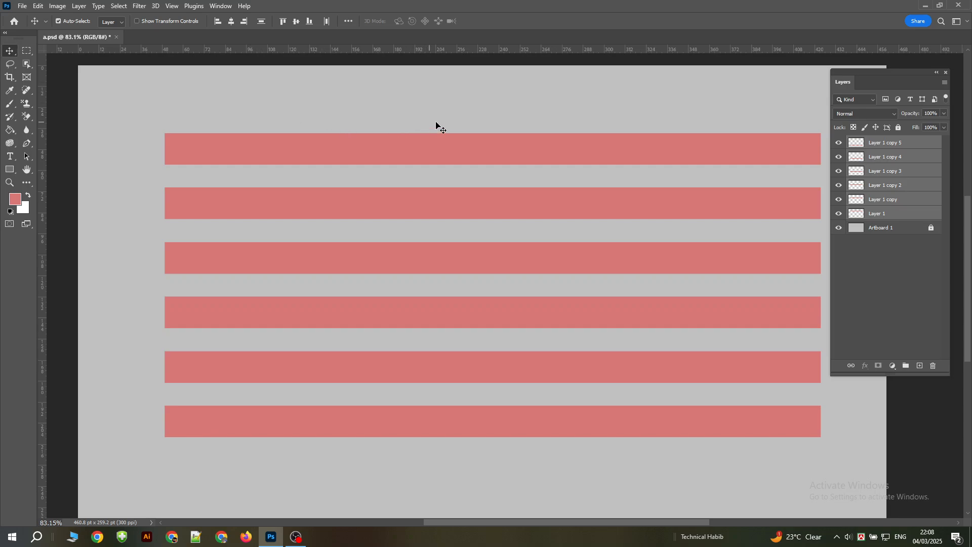
Add a new layer and marquee-select a tall, narrow rectangle crossing all six red strips near their left ends
drag(543, 113, 517, 99)
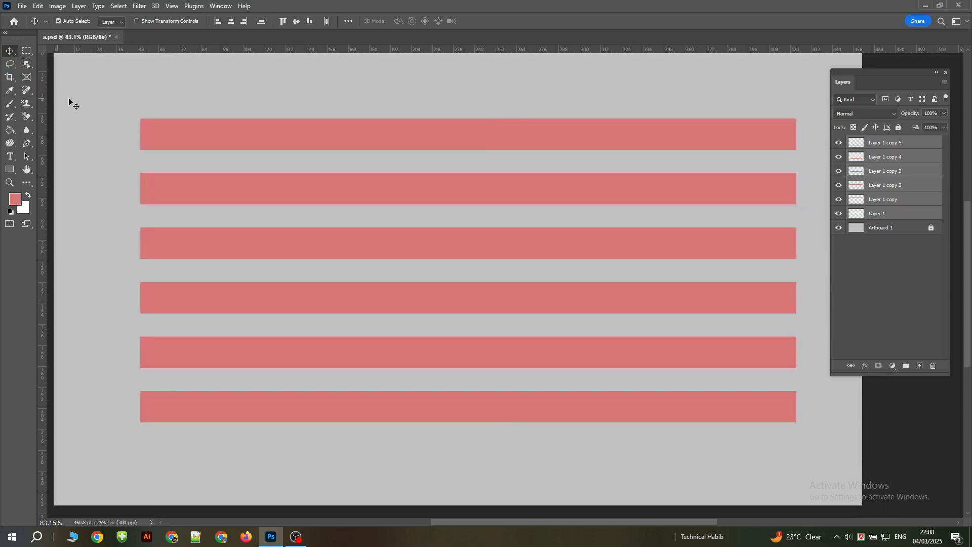
click(30, 52)
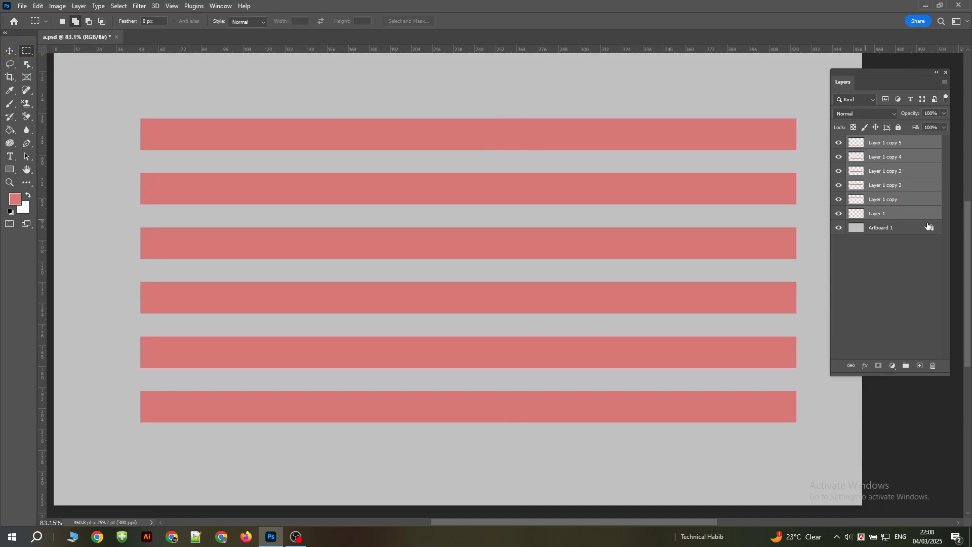
click(920, 366)
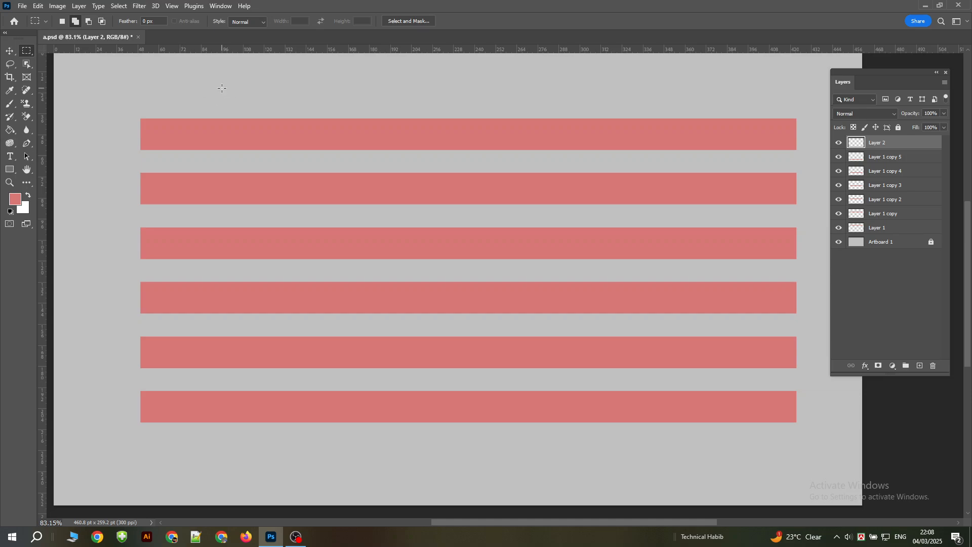
drag(212, 87, 243, 468)
click(947, 282)
Set the foreground color to blue #3b89a6, fill the tall selection with it and deselect
click(16, 199)
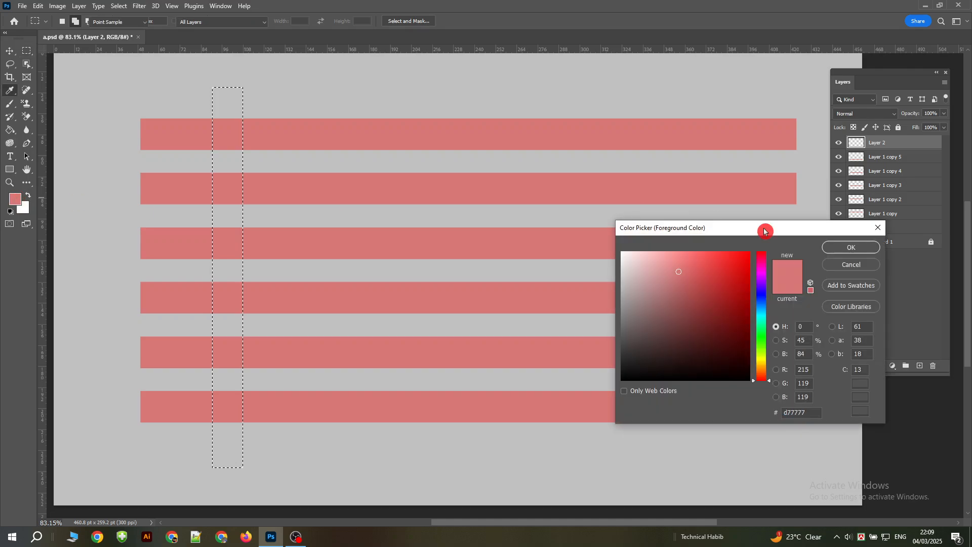
click(761, 317)
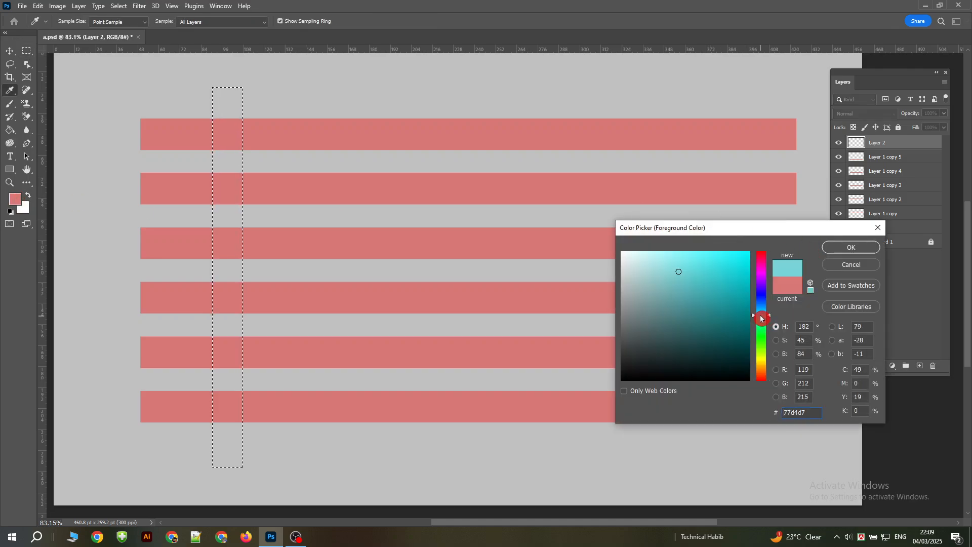
drag(761, 317, 767, 277)
click(689, 288)
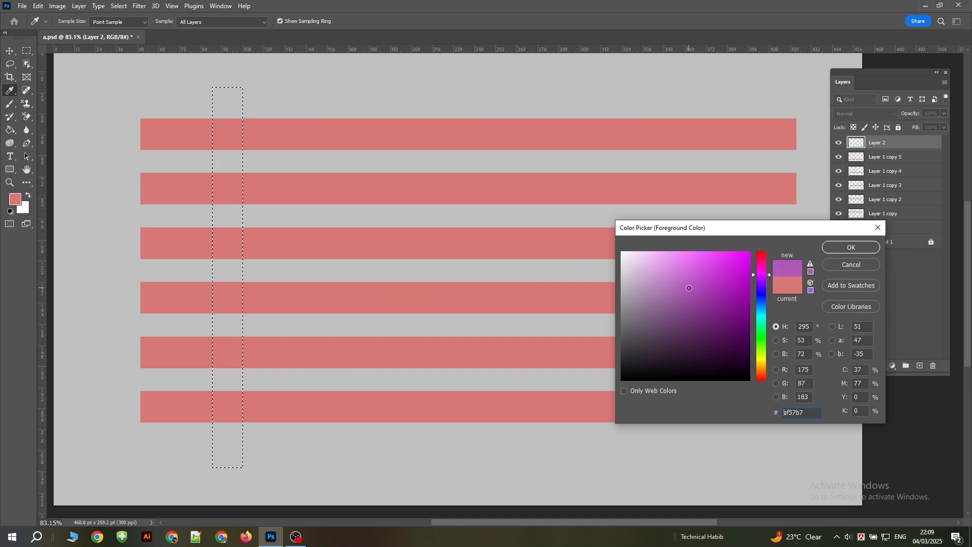
click(680, 301)
click(839, 252)
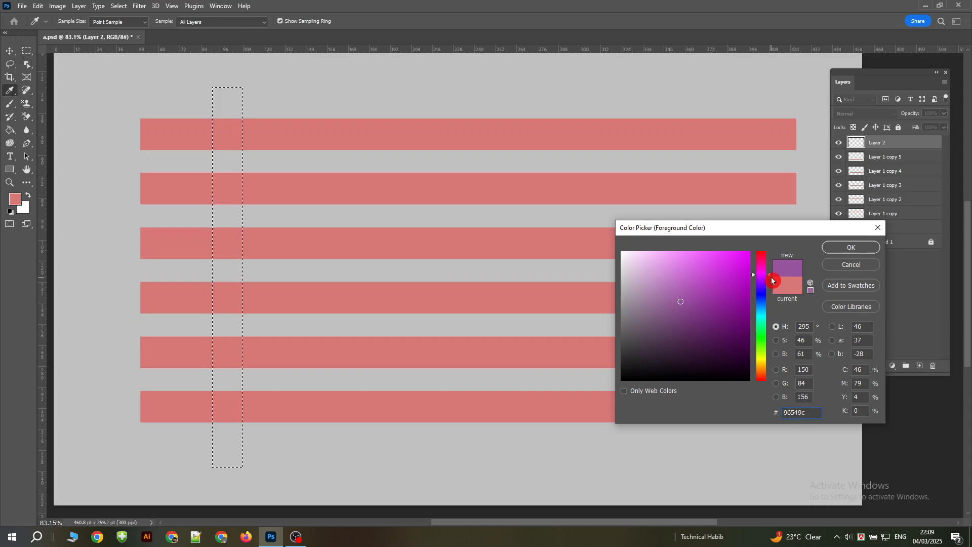
mouse_move(768, 325)
mouse_down()
mouse_move(771, 375)
mouse_move(770, 313)
mouse_up()
click(704, 296)
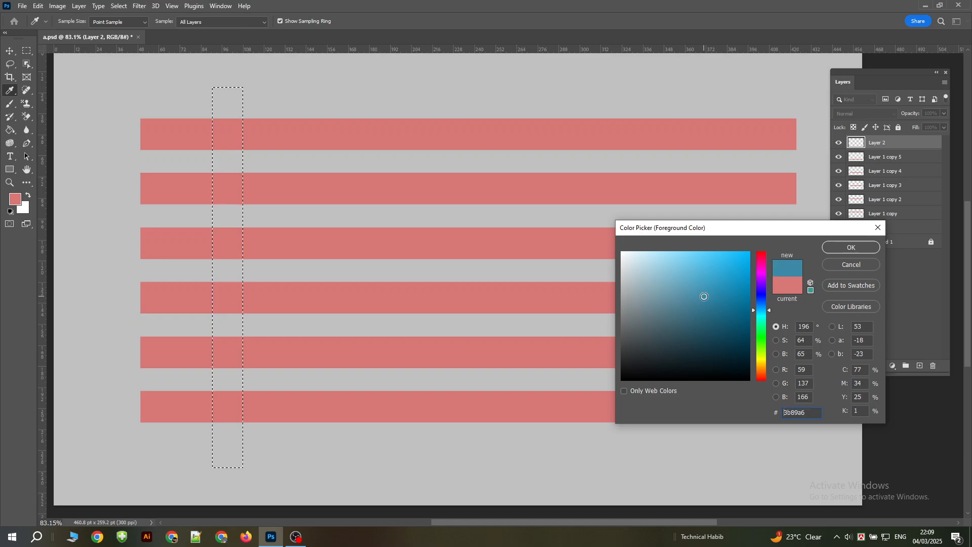
key(Return)
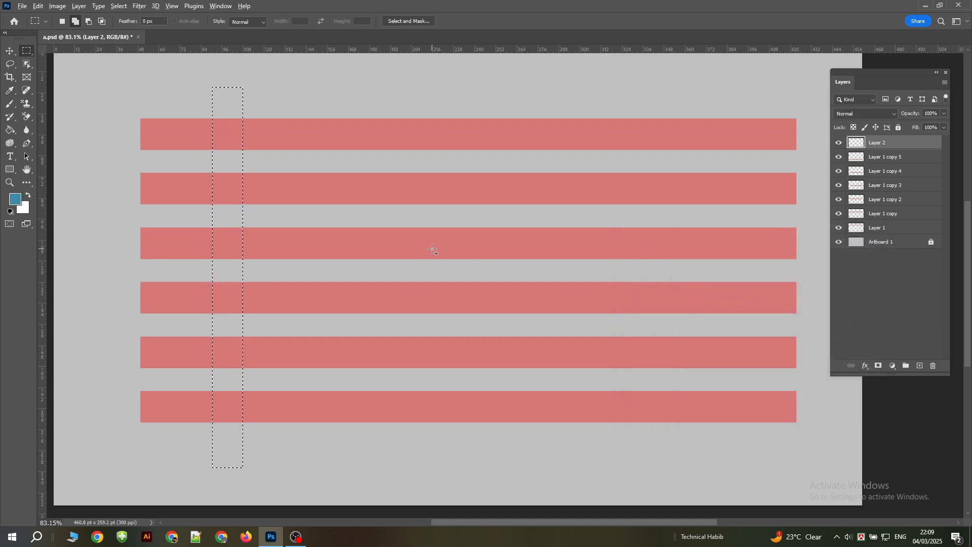
key(alt+BackSpace)
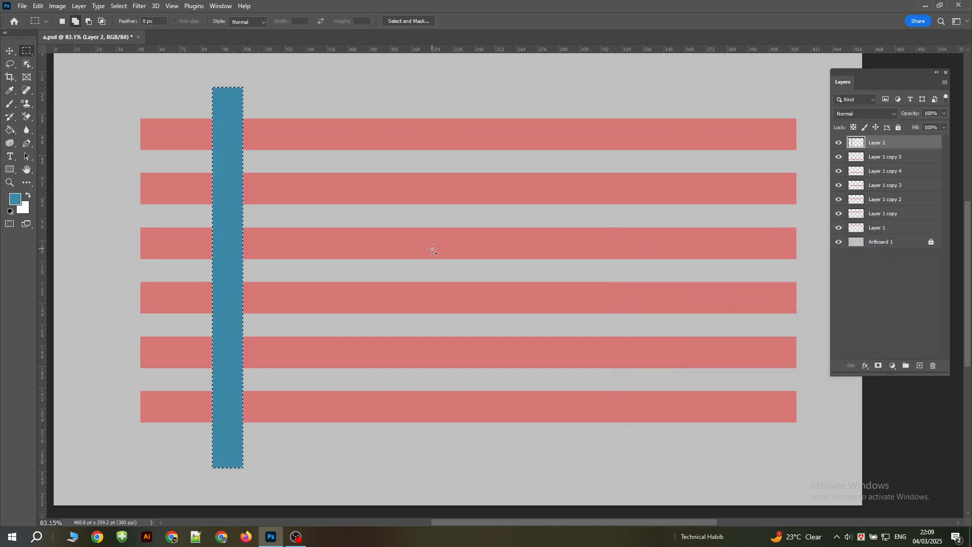
key(ctrl+d)
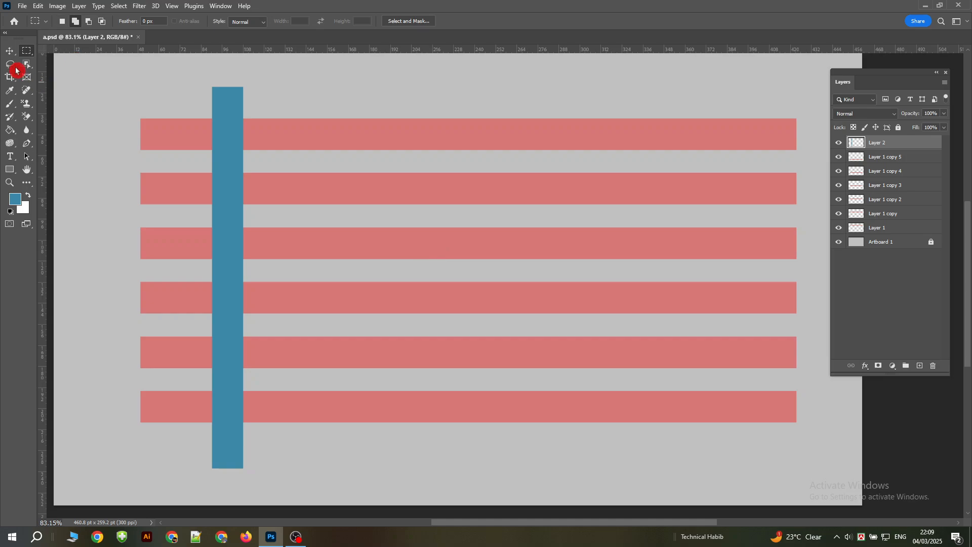
Duplicate the blue strip sideways across the red strips until there are eleven vertical strips
click(9, 51)
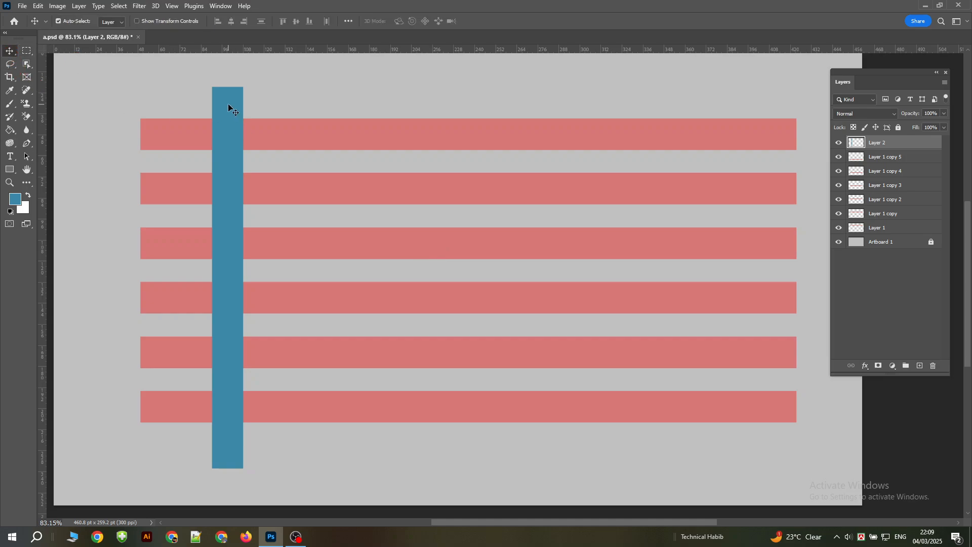
drag(228, 104, 673, 100)
drag(674, 100, 719, 98)
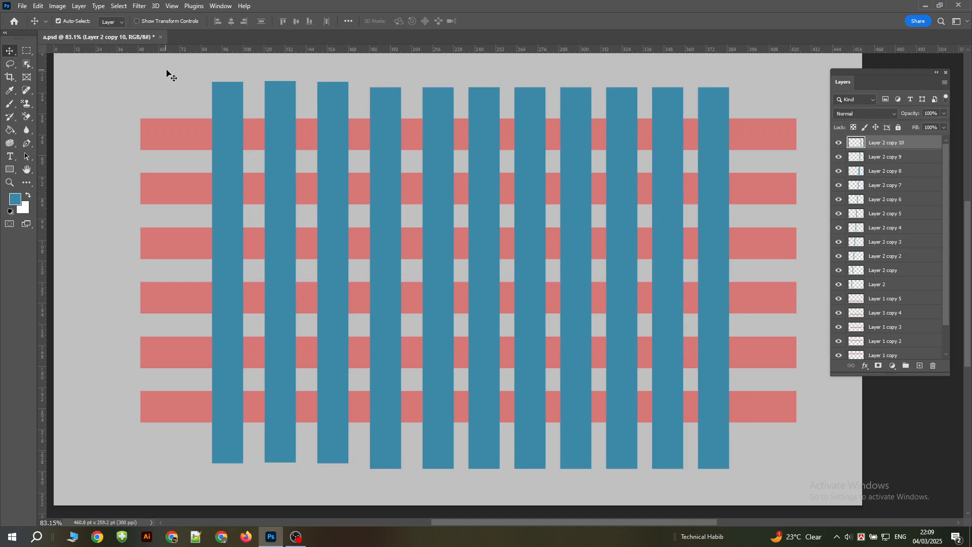
Align the bottom edges of all eleven blue strips and distribute them evenly in the horizontal direction
drag(168, 71, 729, 97)
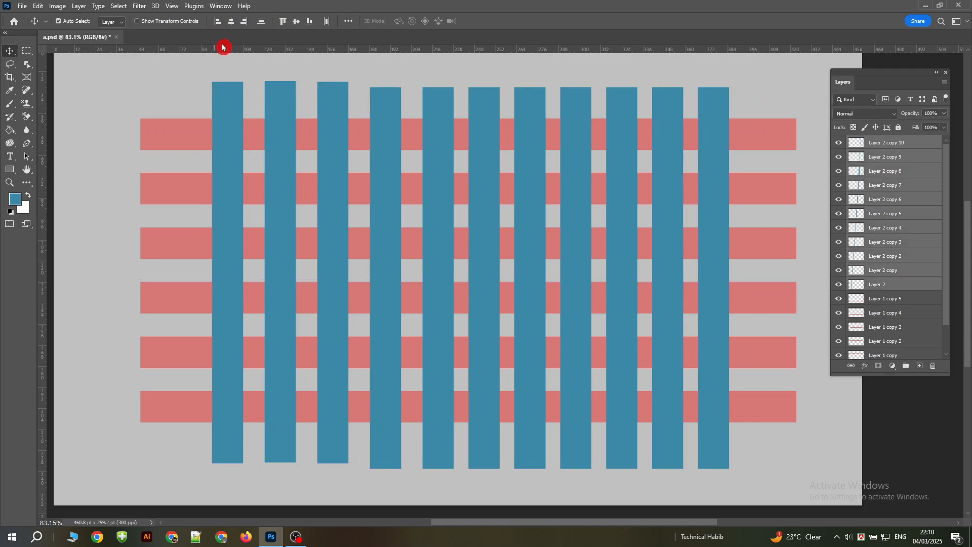
click(309, 23)
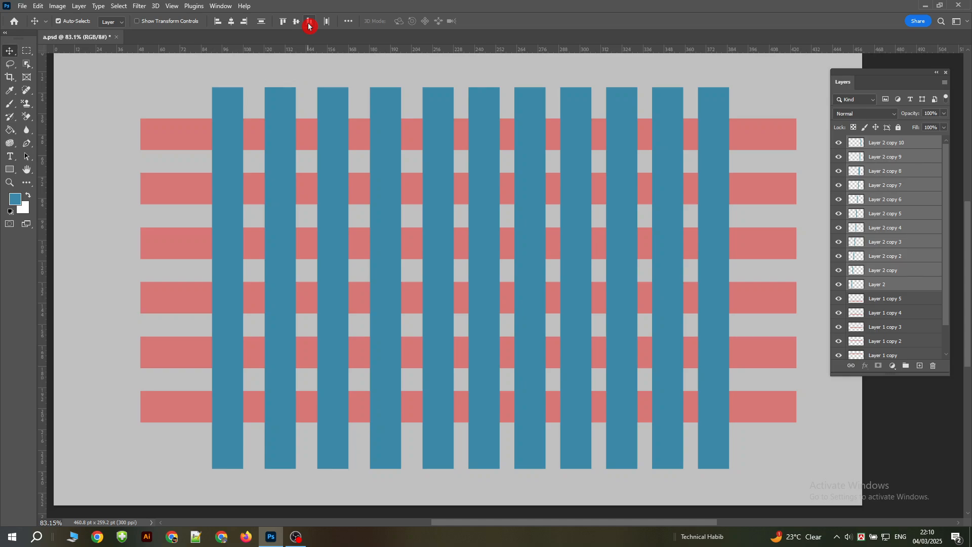
click(333, 26)
click(157, 83)
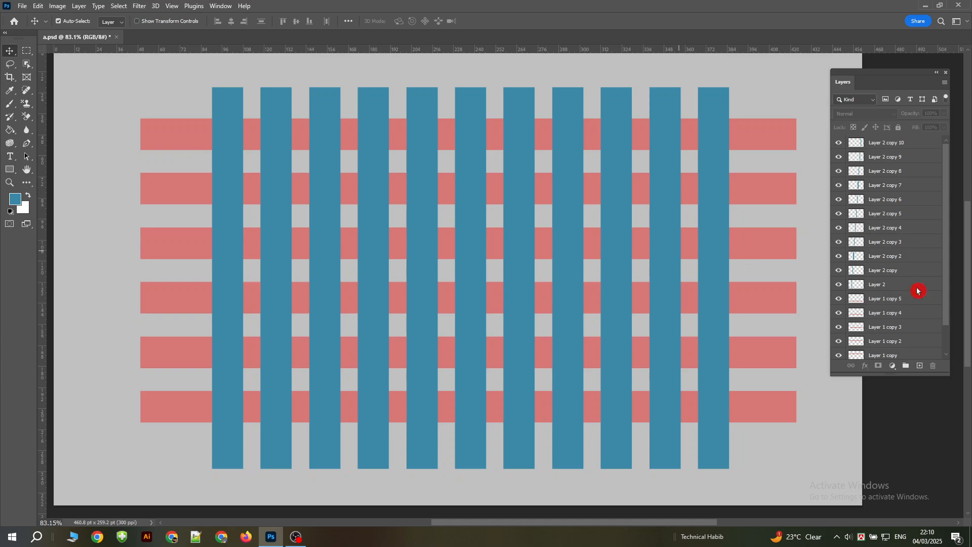
Load the outline of the topmost red strip's layer, Layer 1, as a selection
scroll(900, 254, down, 1)
scroll(896, 262, up, 1)
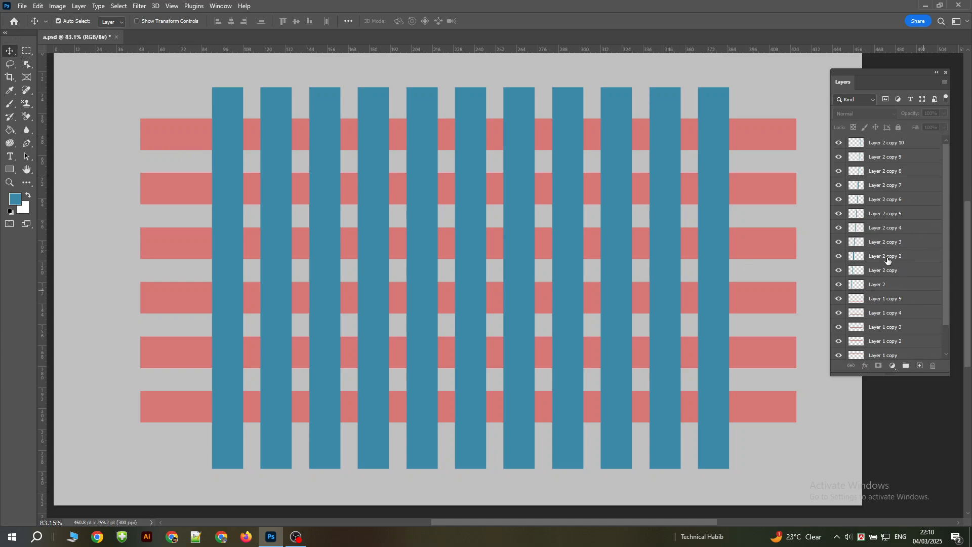
click(158, 136)
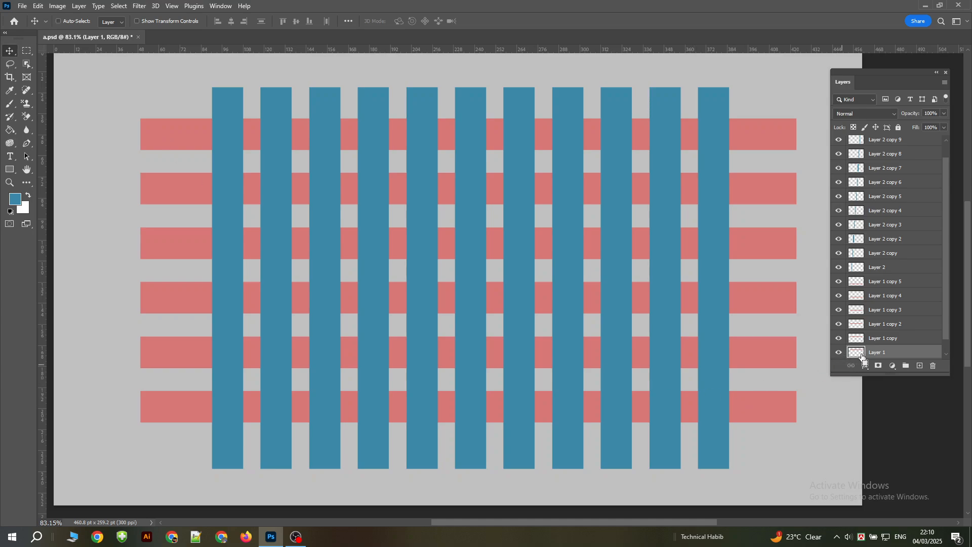
key(ctrl)
key(ctrl)
ctrl+click(856, 353)
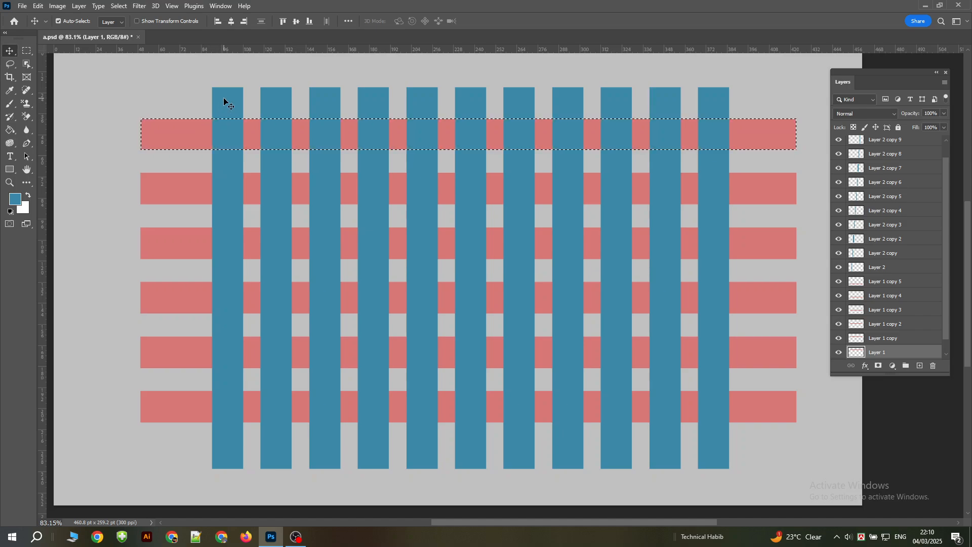
Delete the selected area from the second, fourth, sixth, eighth and tenth blue strips, then clear the selection
click(271, 99)
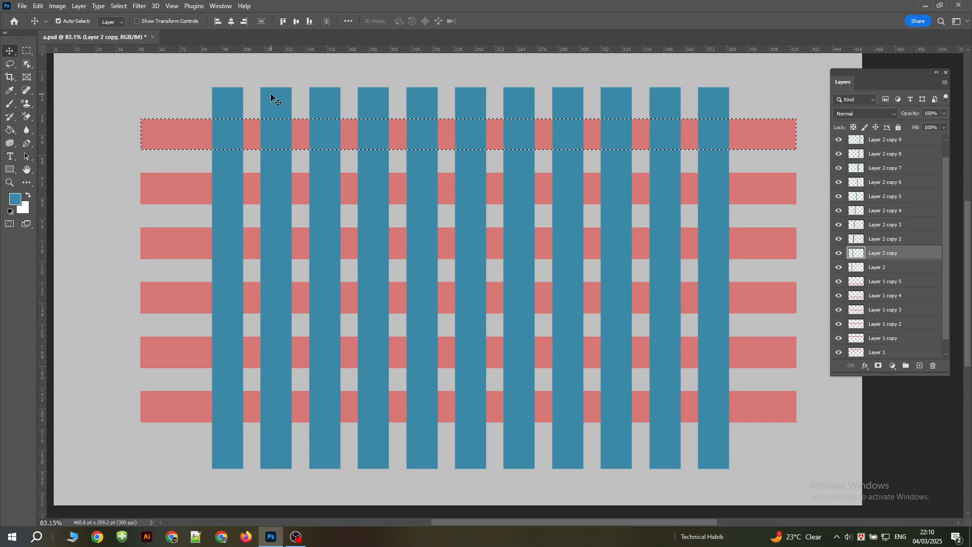
key(Delete)
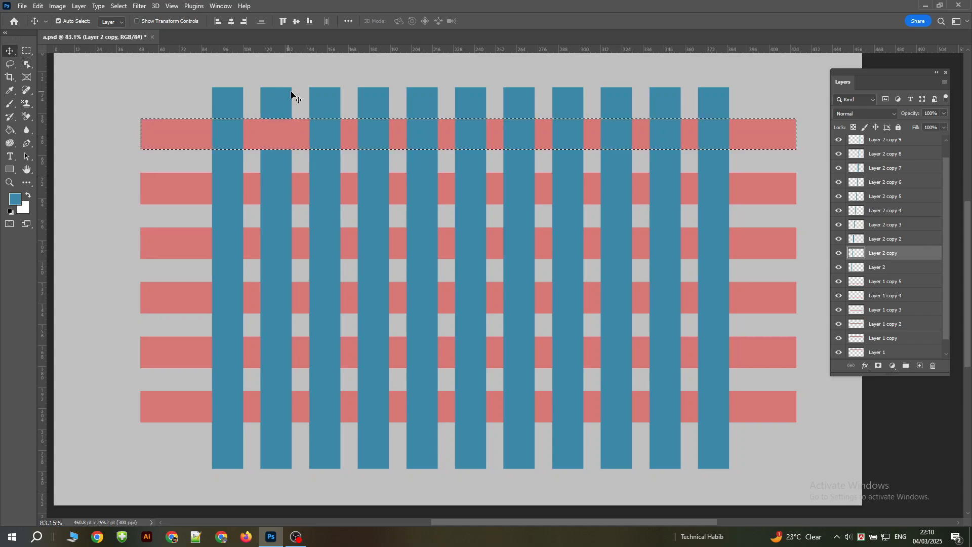
click(375, 94)
key(Delete)
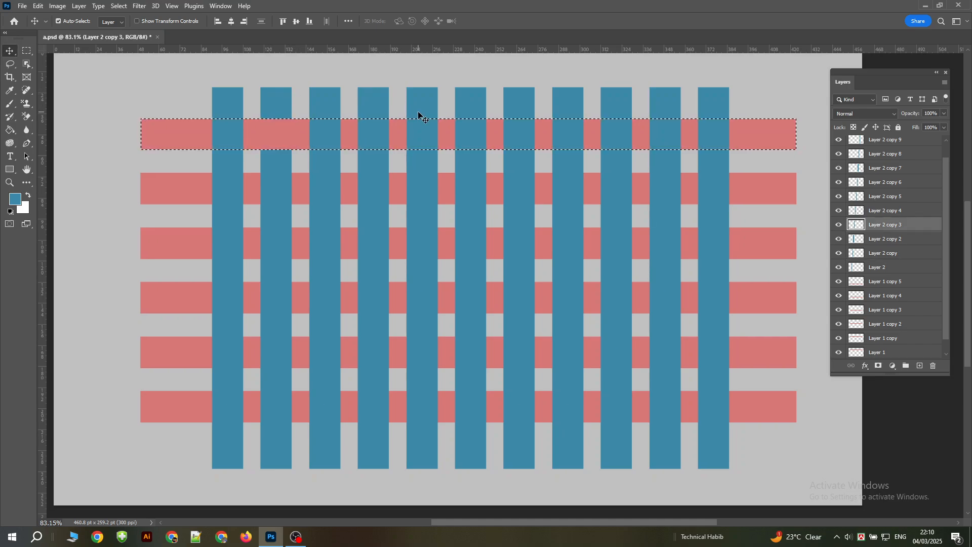
click(465, 98)
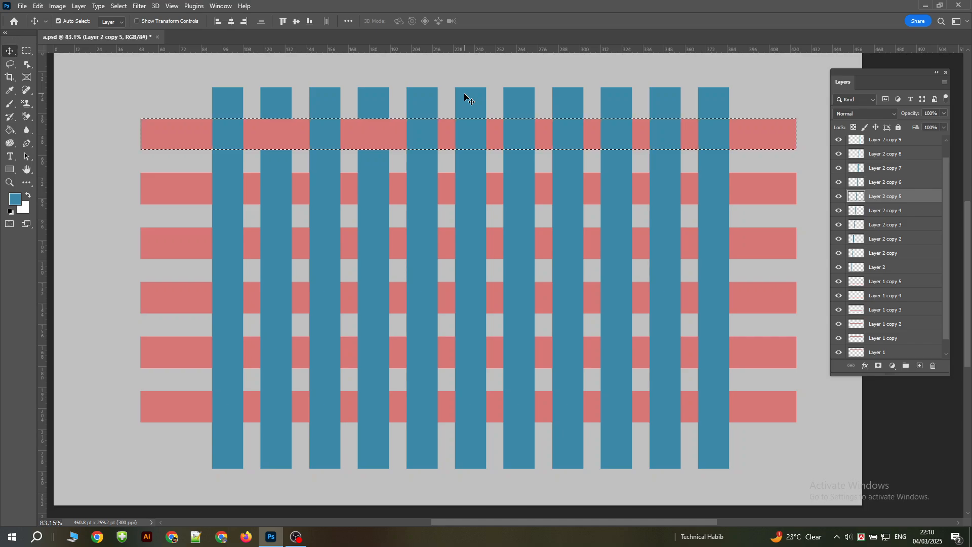
key(Delete)
click(567, 95)
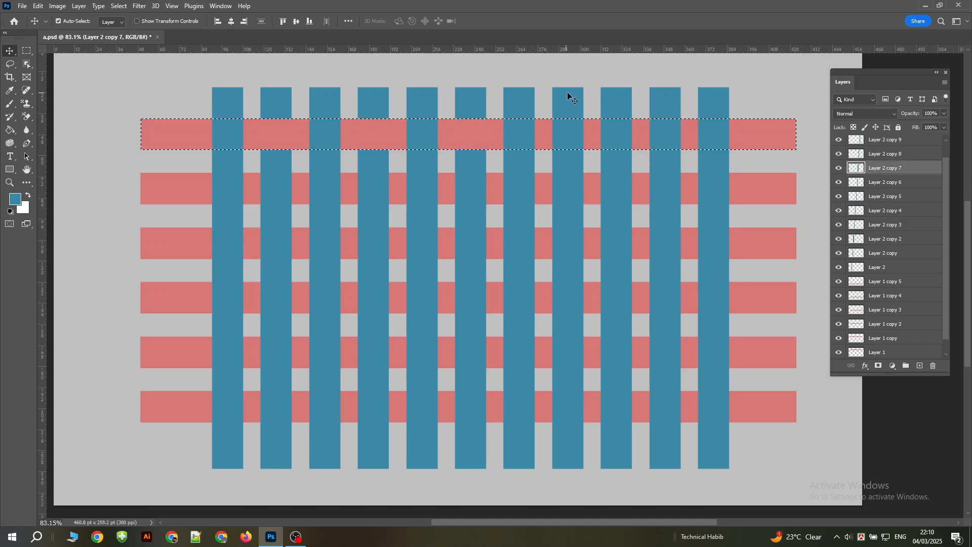
key(Delete)
click(664, 94)
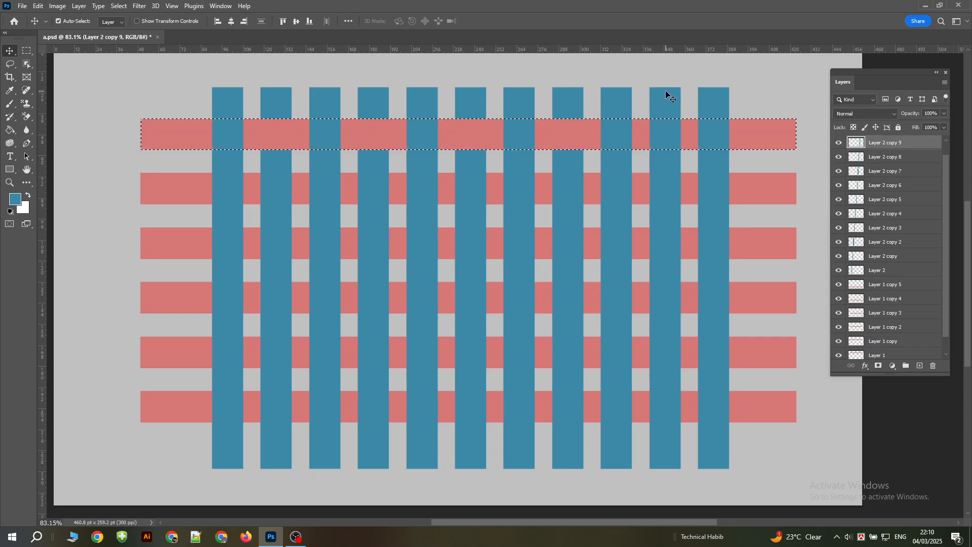
key(Delete)
key(ctrl+d)
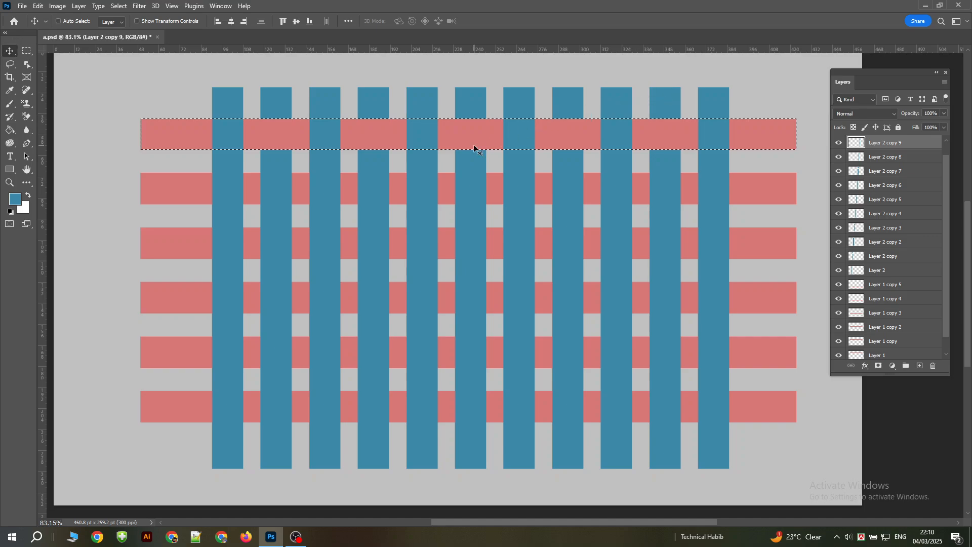
Load the outline of the second red strip from the top, Layer 1 copy, as a selection
click(151, 194)
key(ctrl)
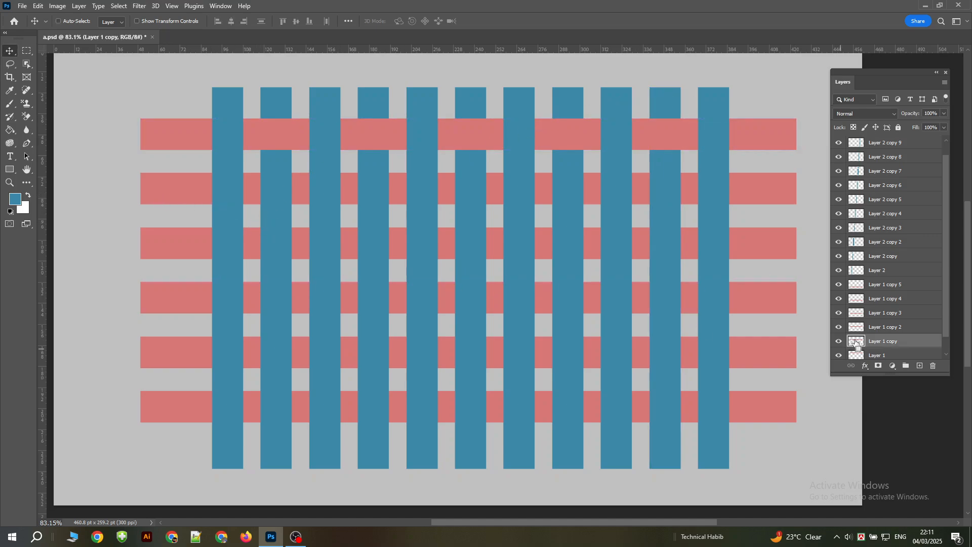
ctrl+click(857, 344)
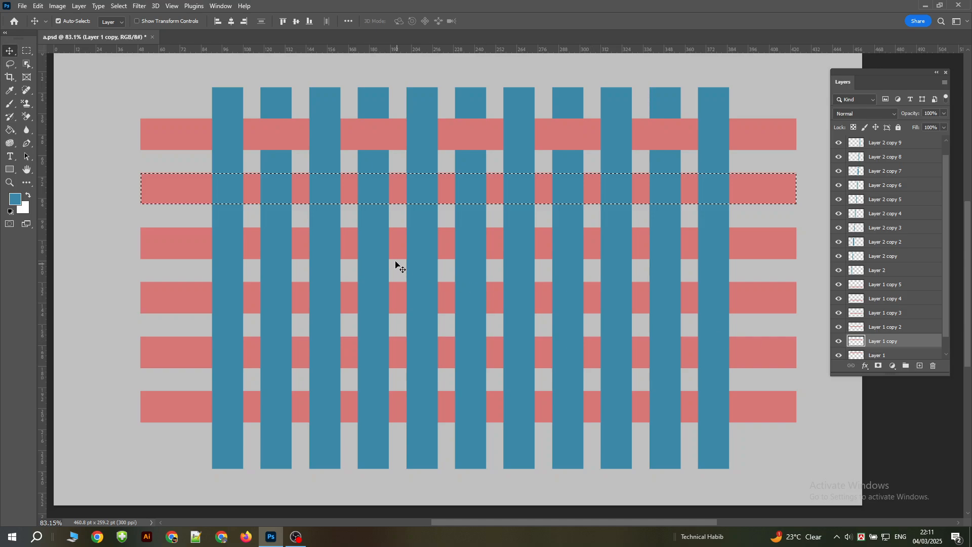
Delete the selected area from the first, third, fifth, seventh, ninth and eleventh blue strips, then clear the selection
click(234, 104)
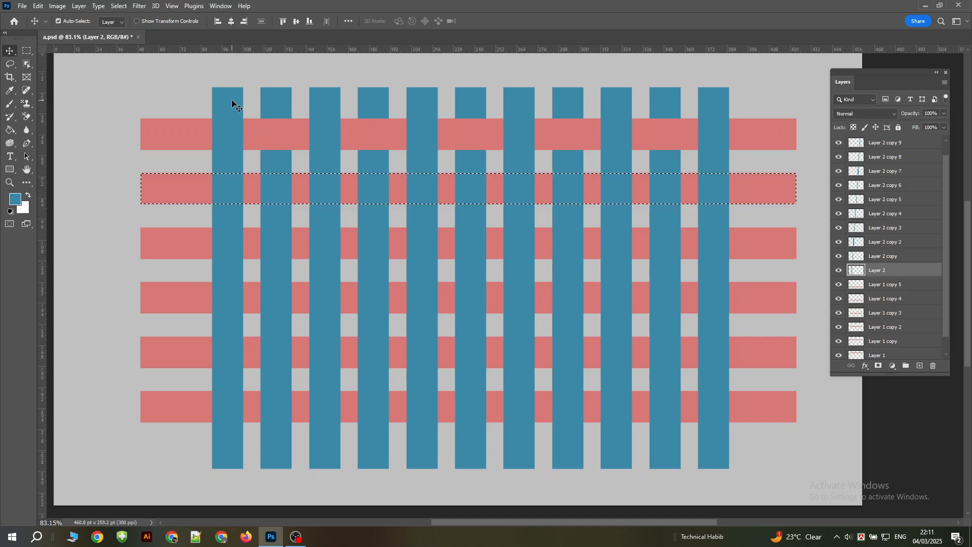
key(Delete)
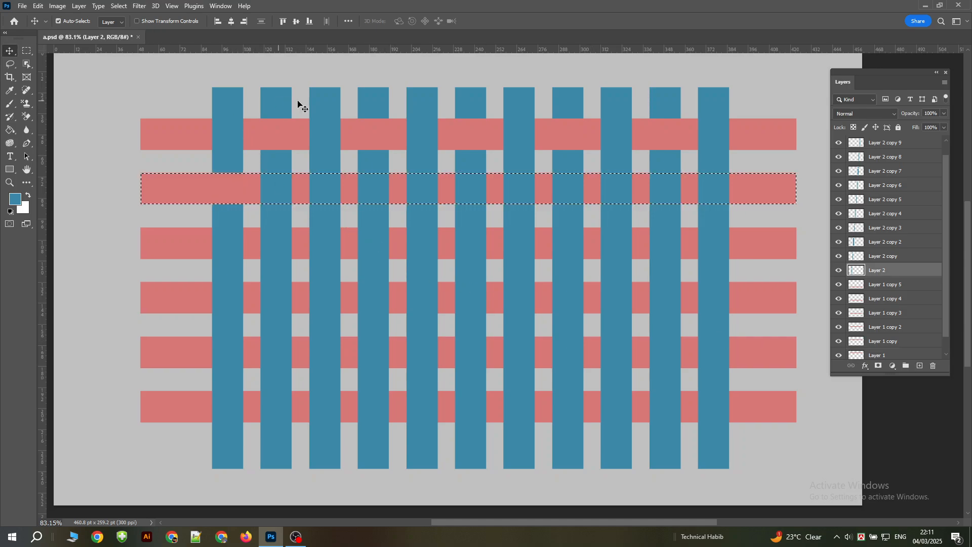
click(329, 104)
key(Delete)
click(420, 93)
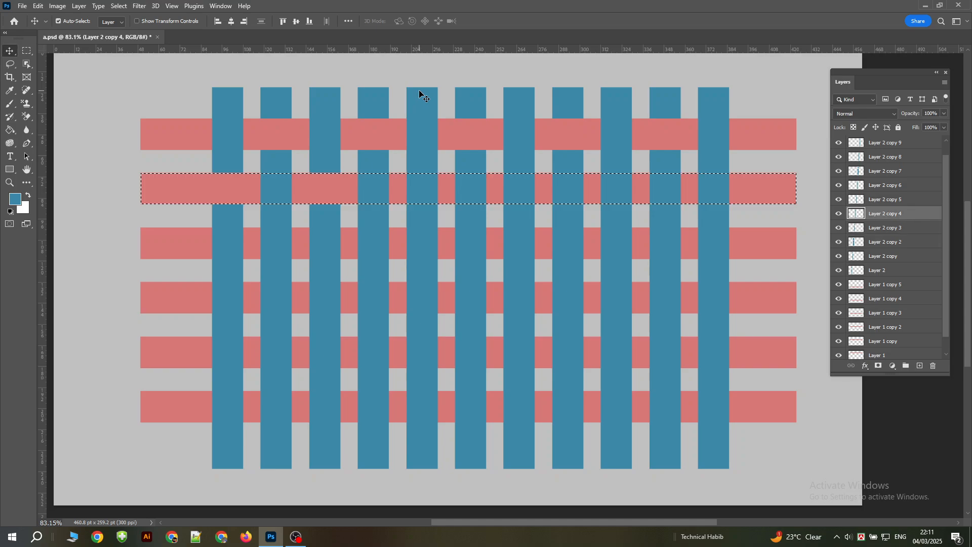
key(Delete)
click(522, 97)
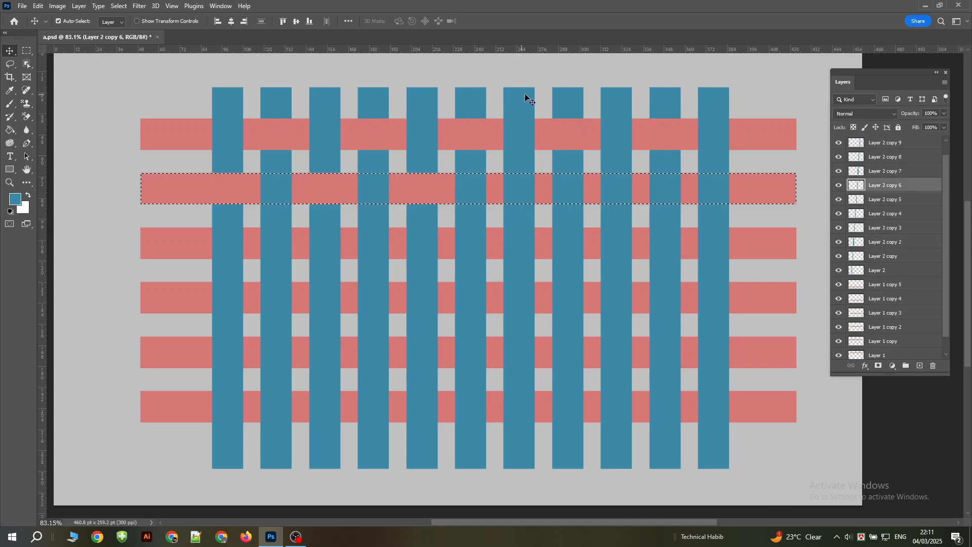
key(Delete)
click(616, 95)
key(Delete)
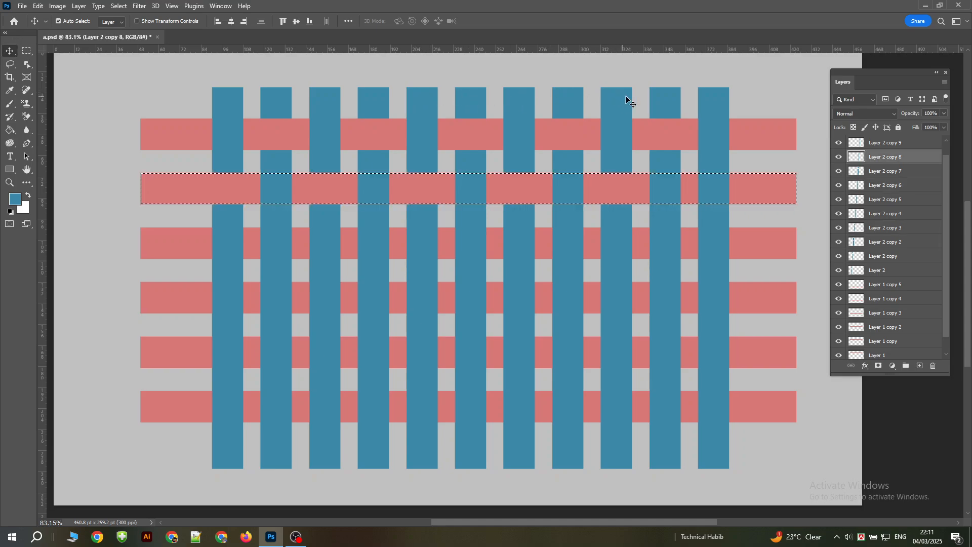
click(719, 99)
key(Delete)
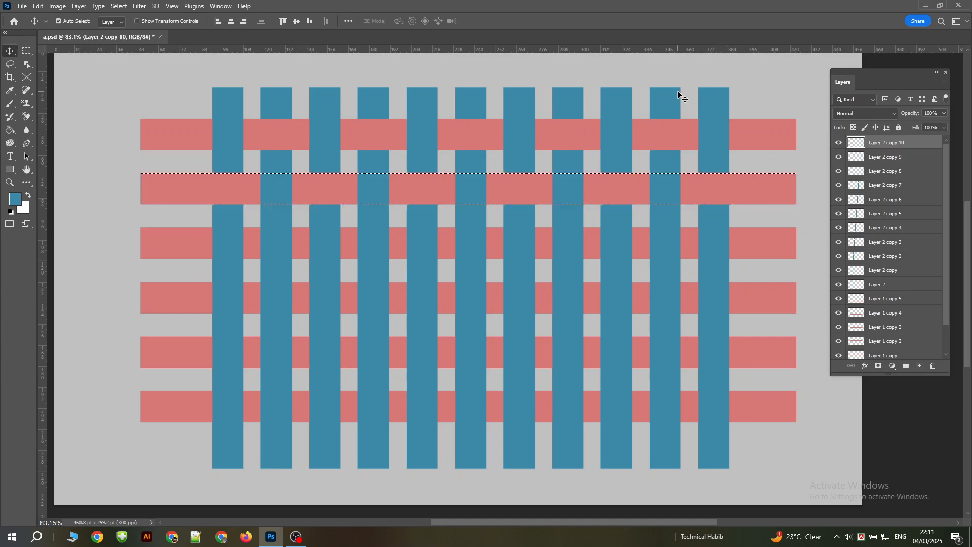
key(ctrl+d)
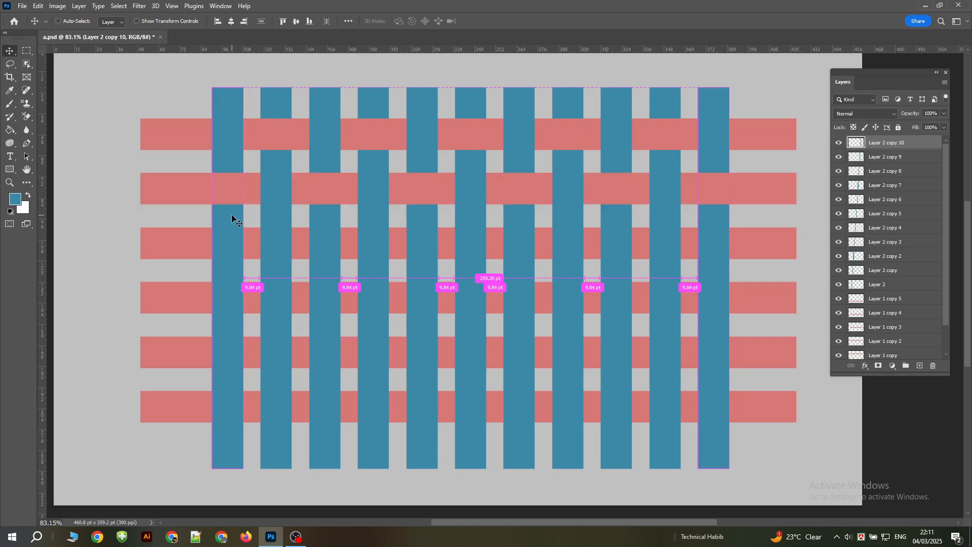
ctrl+click(152, 248)
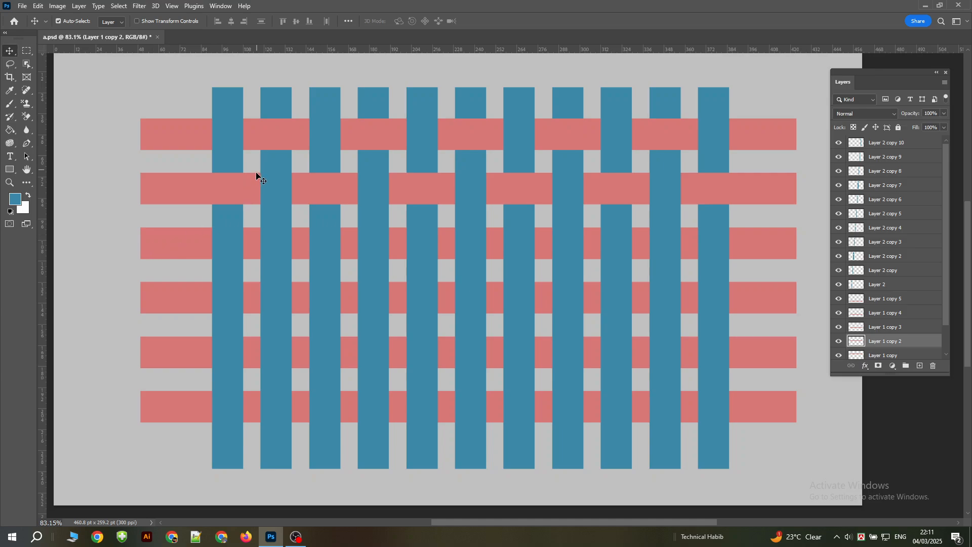
ctrl+click(276, 103)
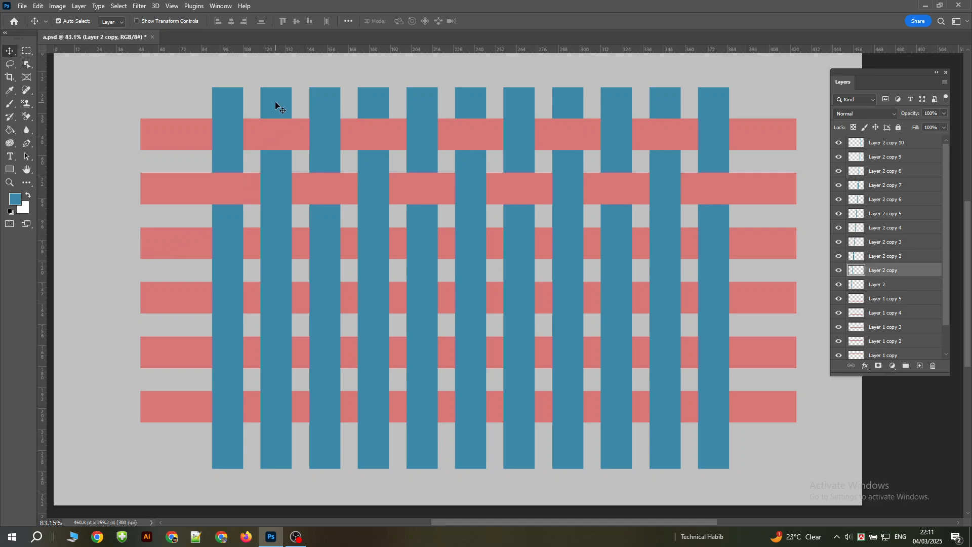
key(Delete)
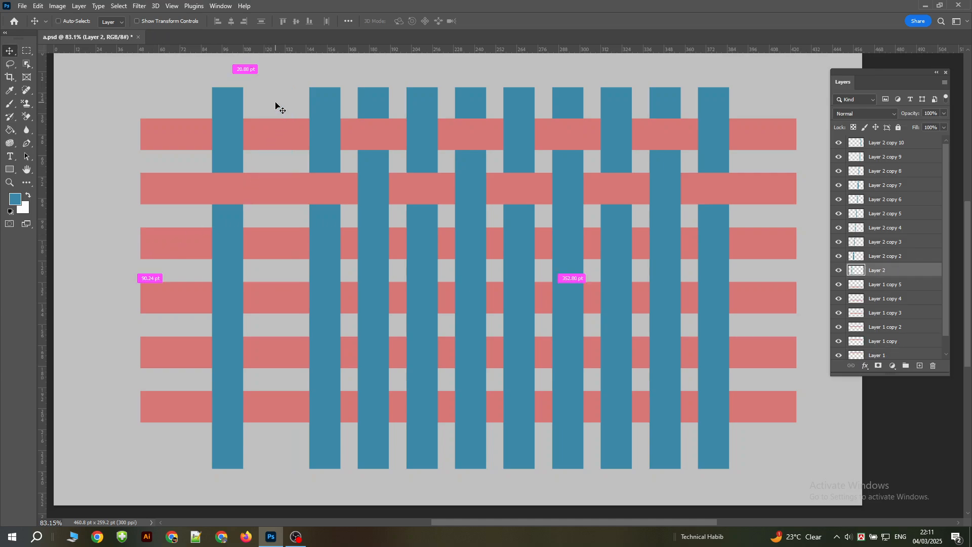
key(ctrl+z)
ctrl+click(173, 245)
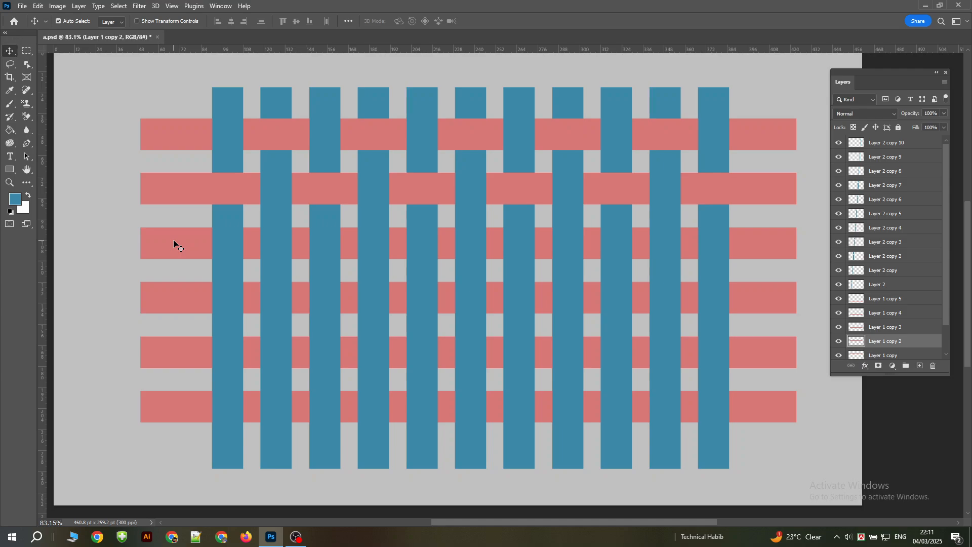
ctrl+click(857, 349)
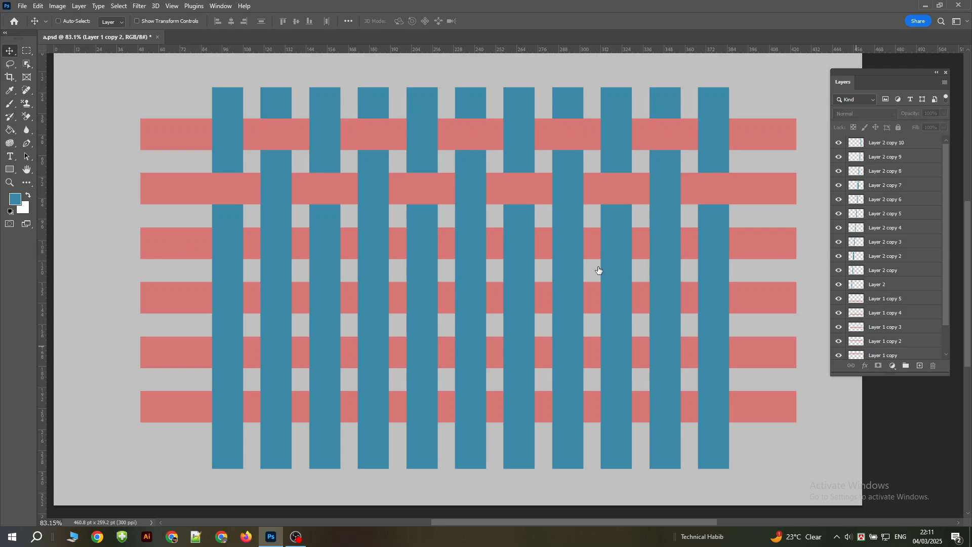
click(298, 167)
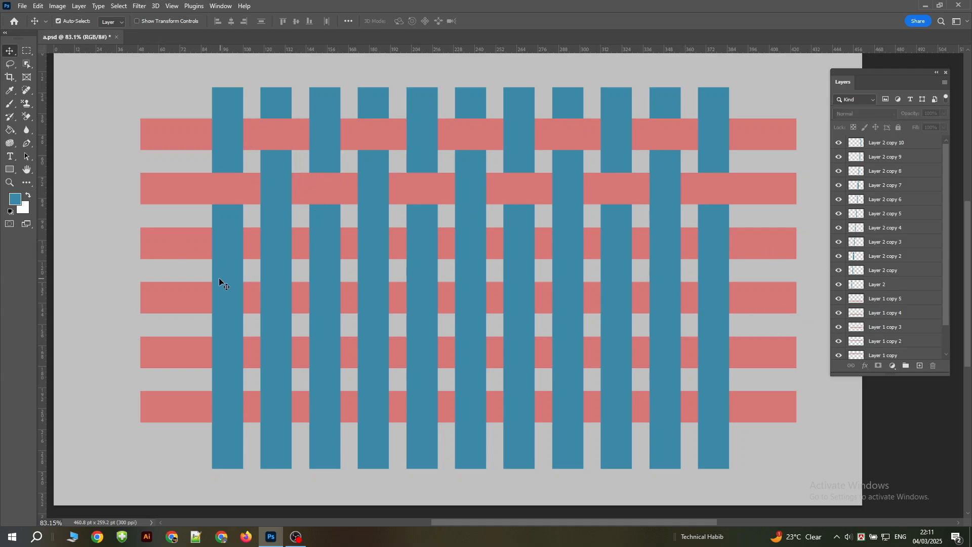
Cut the outline of the third red strip, Layer 1 copy 2, out of the second, fourth, sixth, eighth and tenth blue strips, then deselect
click(173, 244)
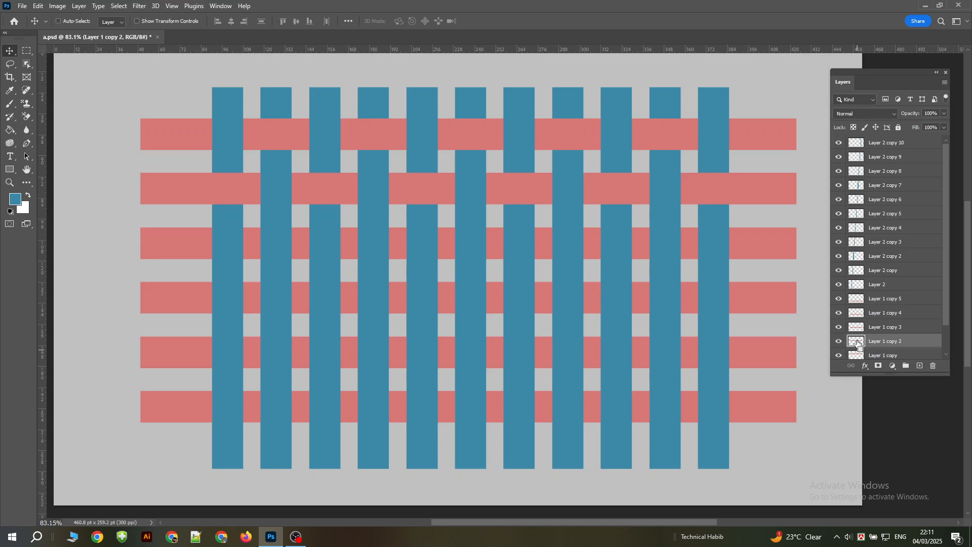
ctrl+click(856, 340)
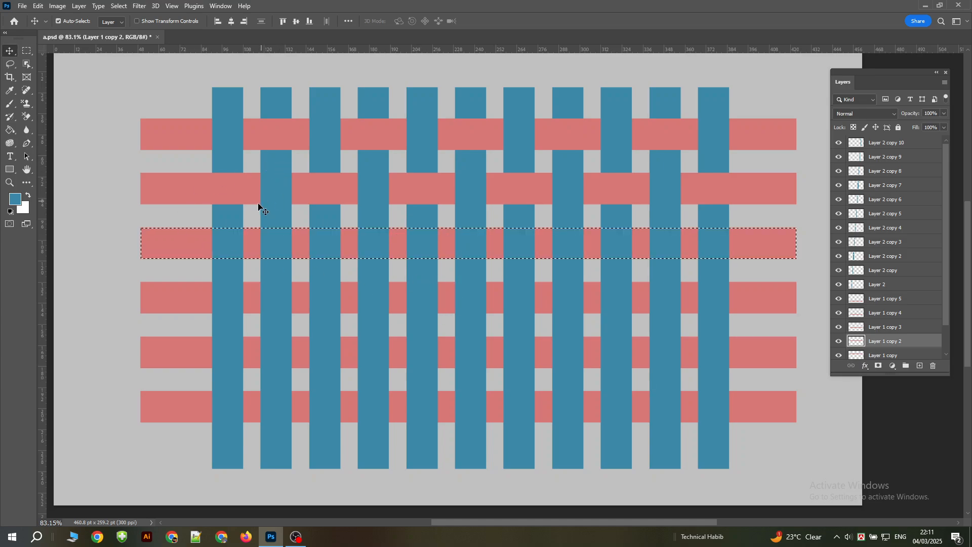
click(272, 96)
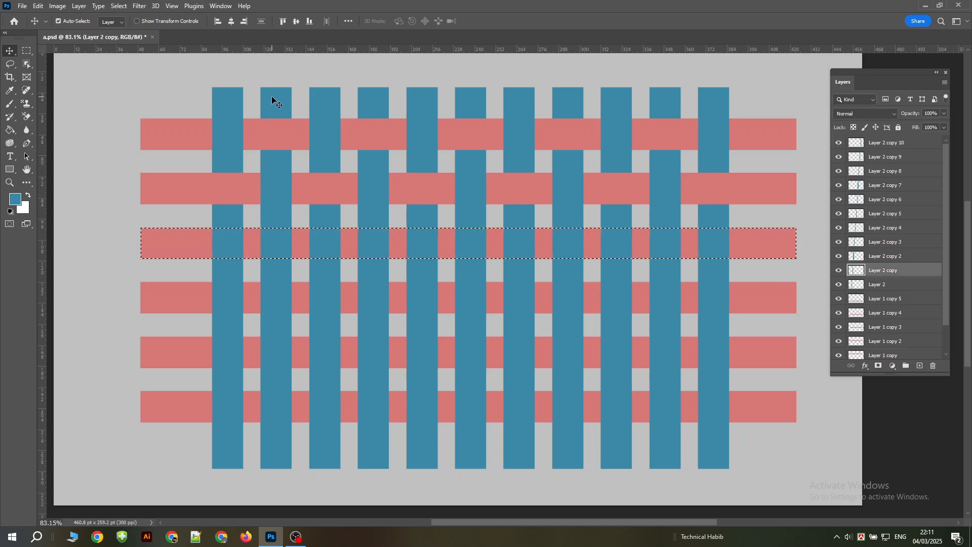
key(Delete)
click(374, 95)
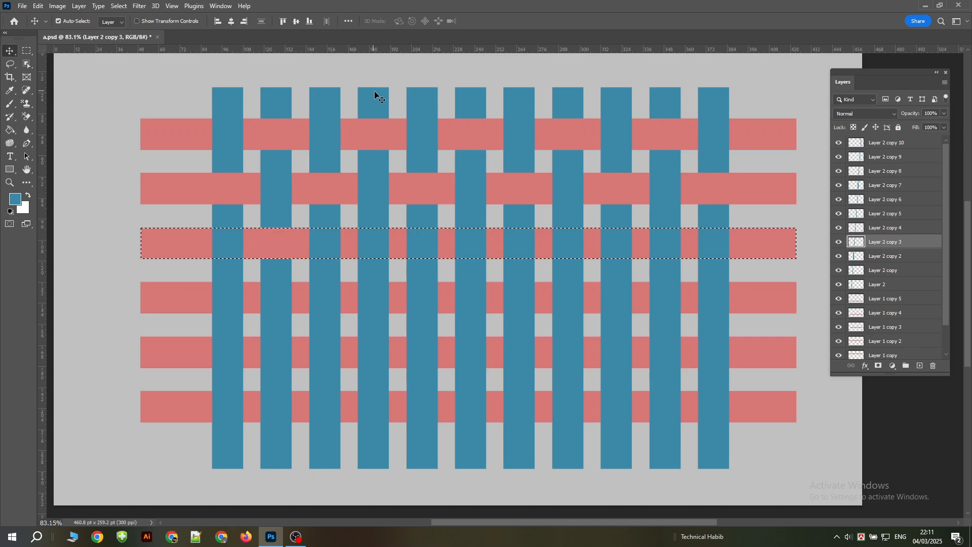
key(Delete)
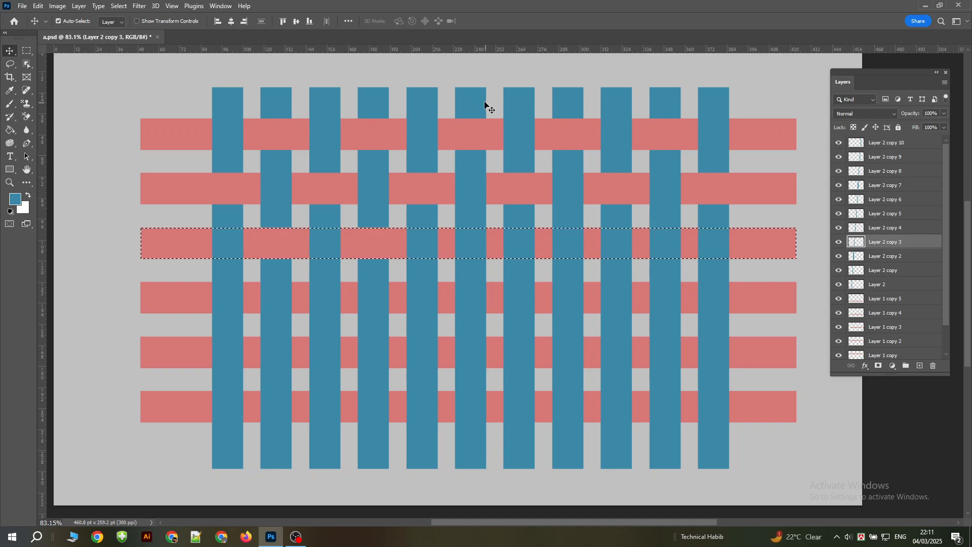
click(478, 100)
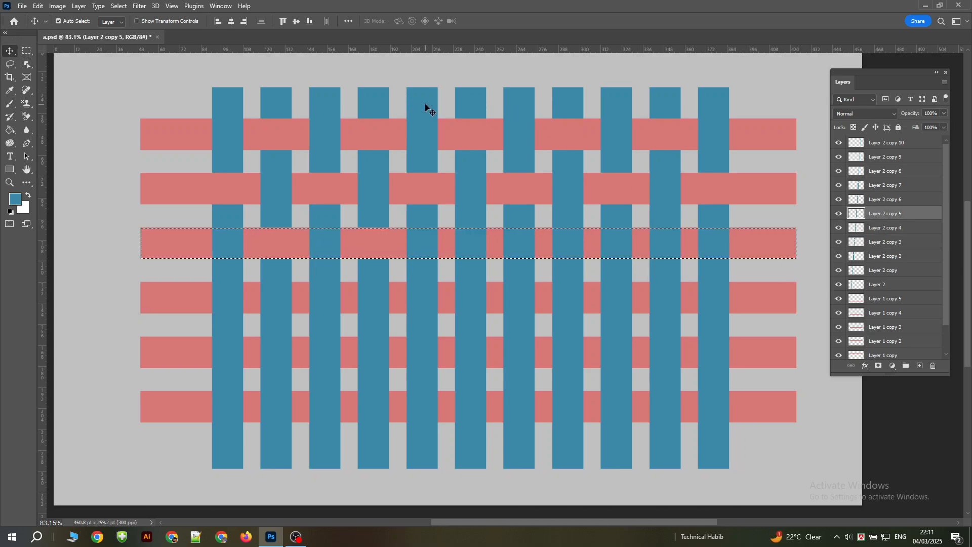
click(564, 103)
key(Delete)
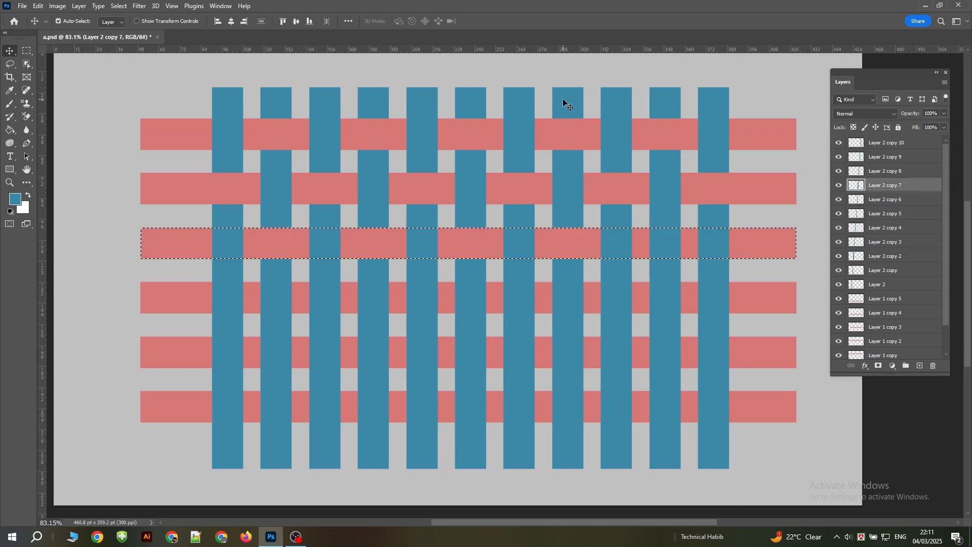
click(666, 96)
key(Delete)
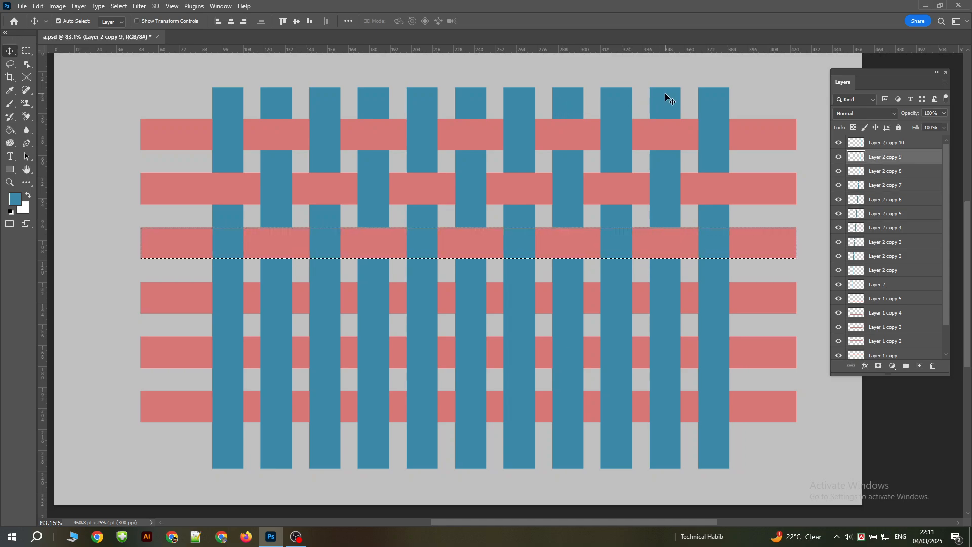
key(ctrl+d)
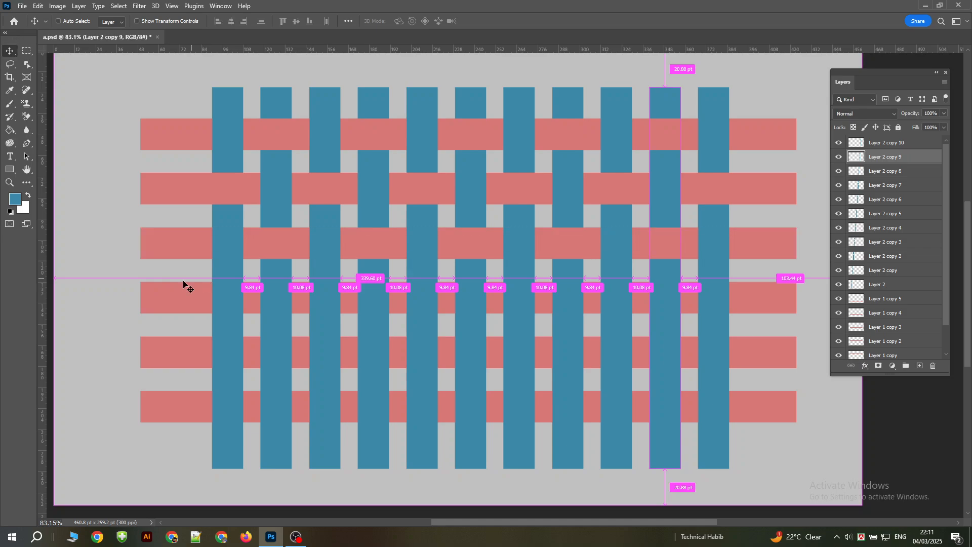
Cut the outline of the fourth red strip, Layer 1 copy 3, out of all odd-numbered blue strips, first through eleventh, then deselect
click(164, 299)
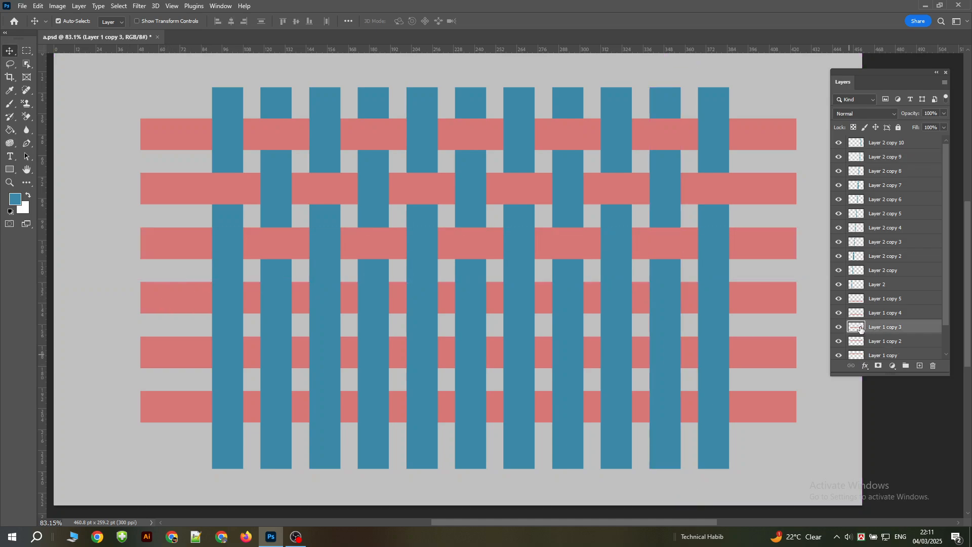
ctrl+click(856, 327)
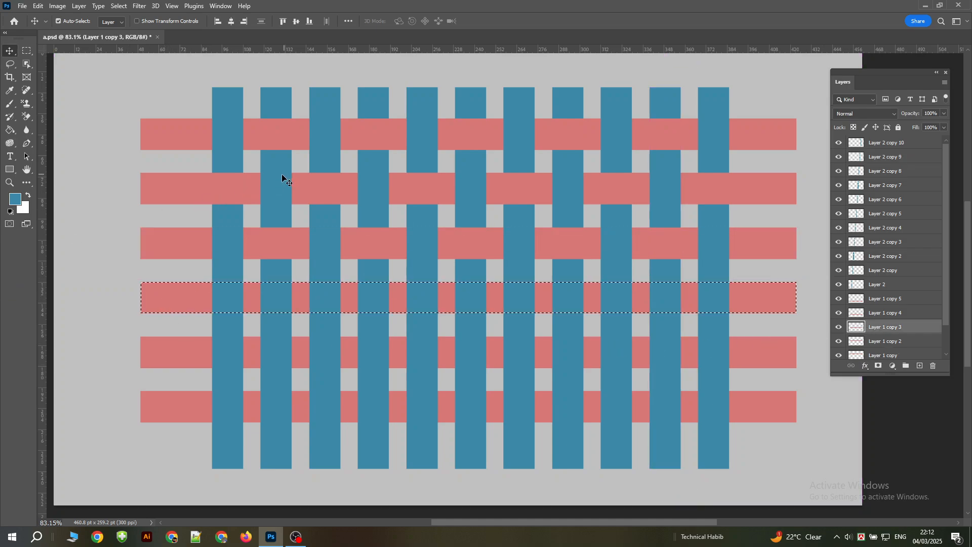
click(226, 104)
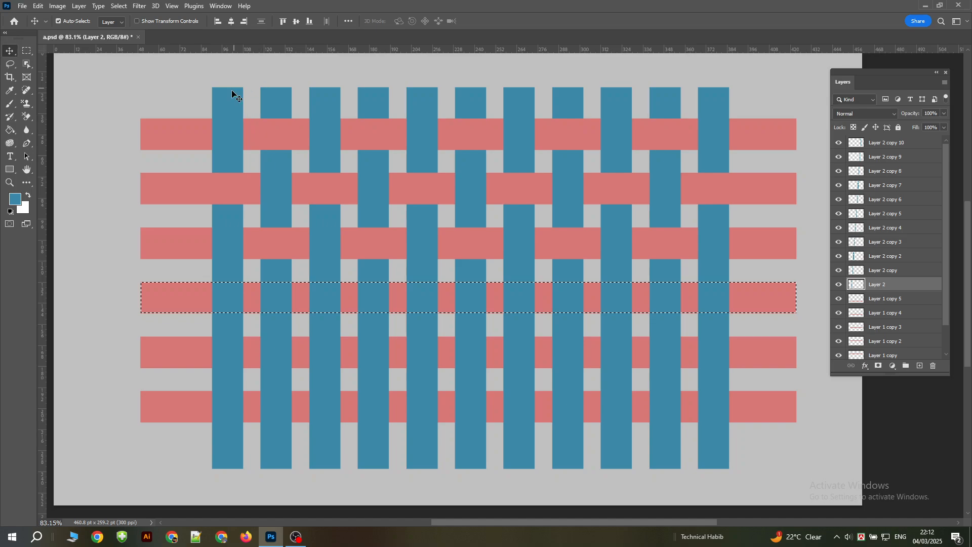
key(Delete)
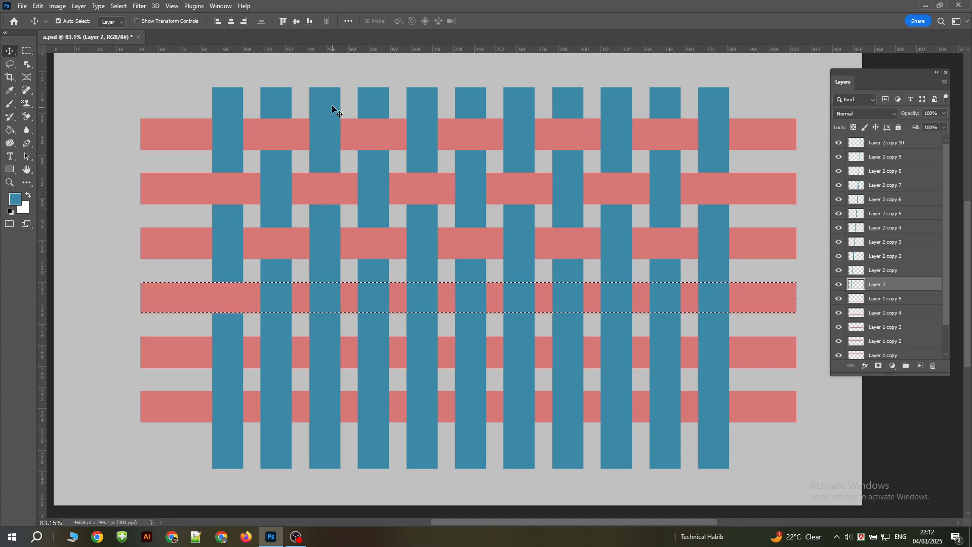
click(330, 97)
key(Delete)
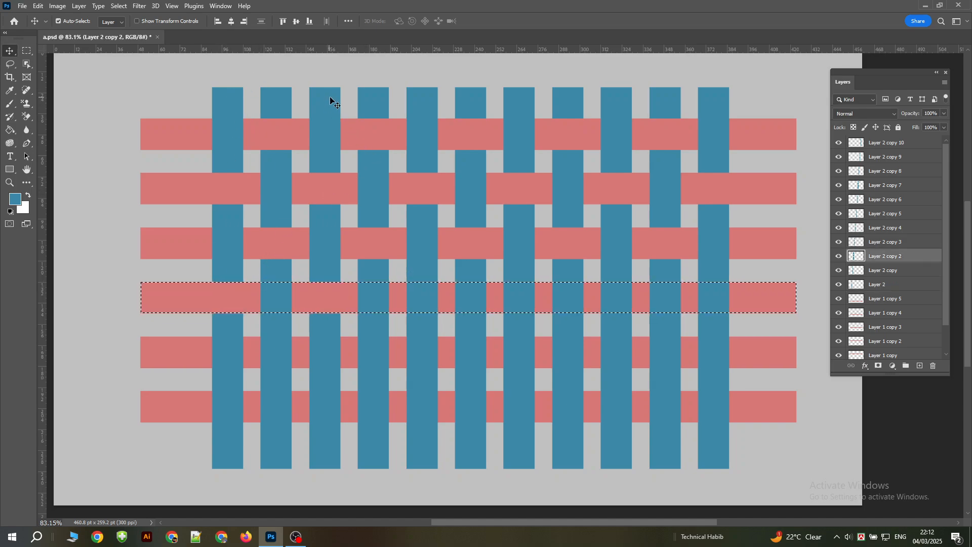
click(417, 99)
key(Delete)
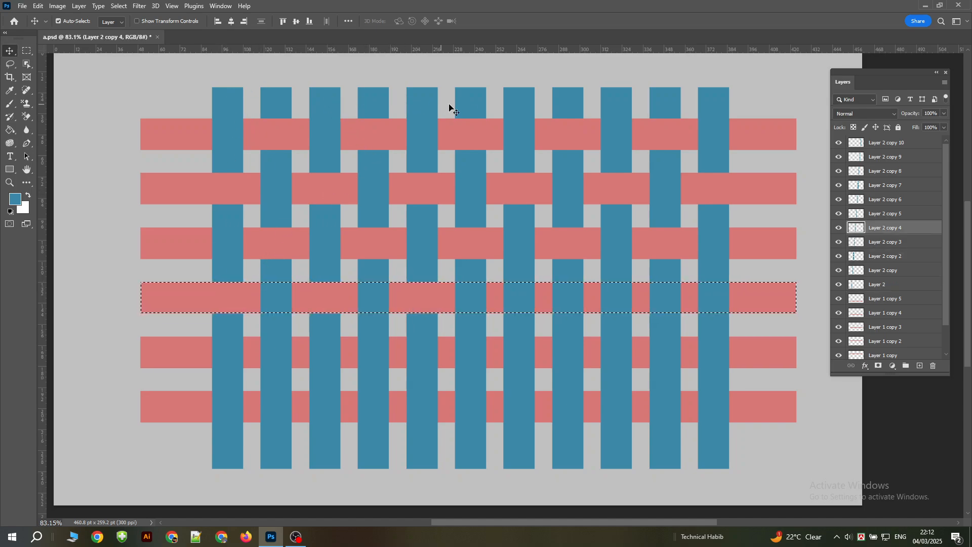
click(513, 99)
key(Delete)
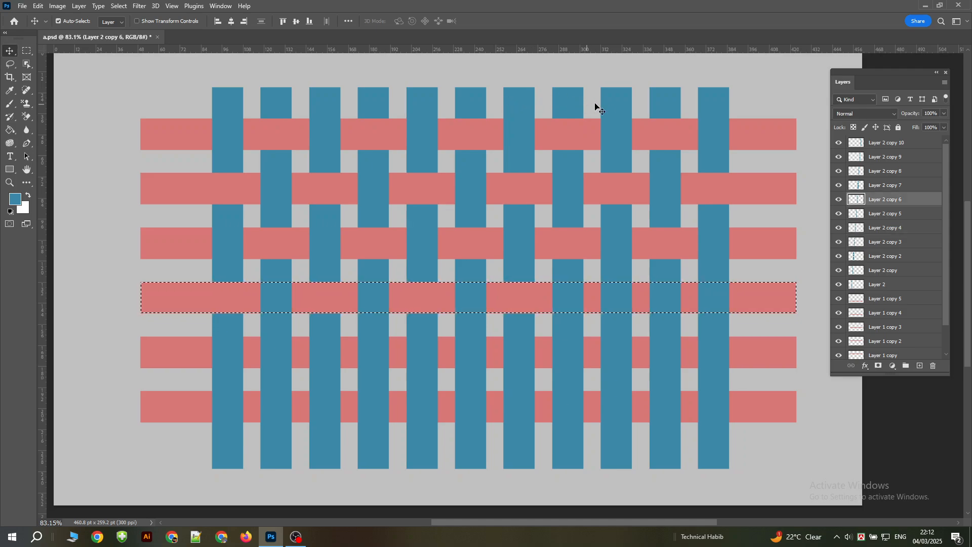
click(623, 97)
key(Delete)
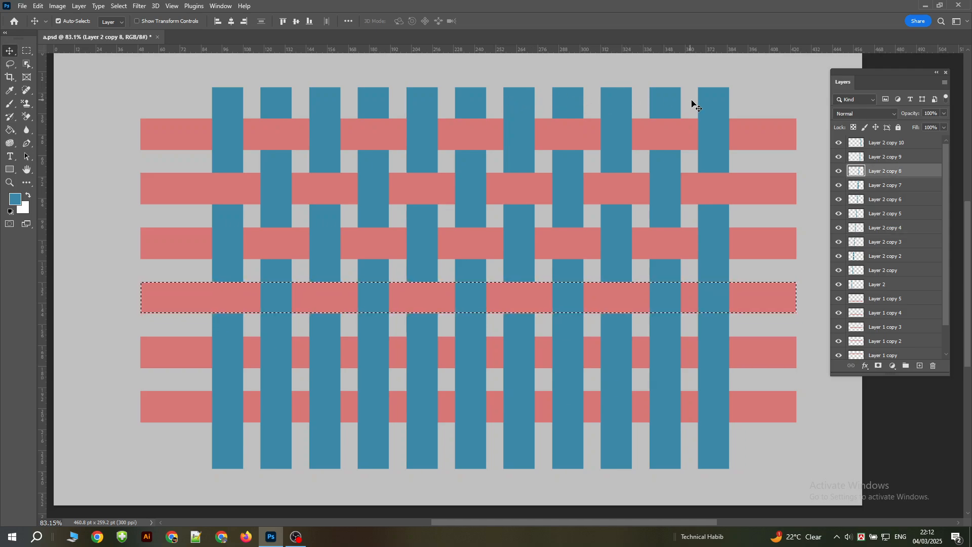
click(709, 100)
key(Delete)
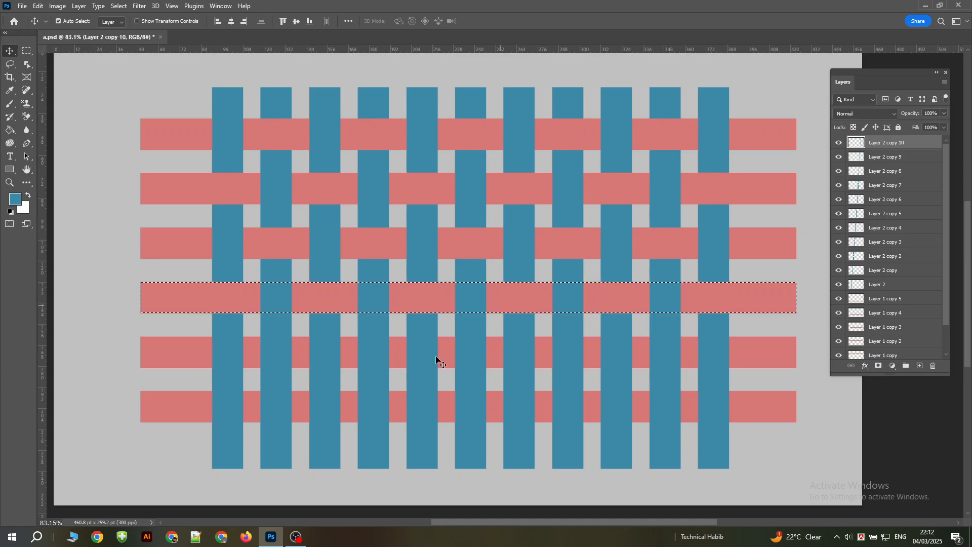
key(ctrl+d)
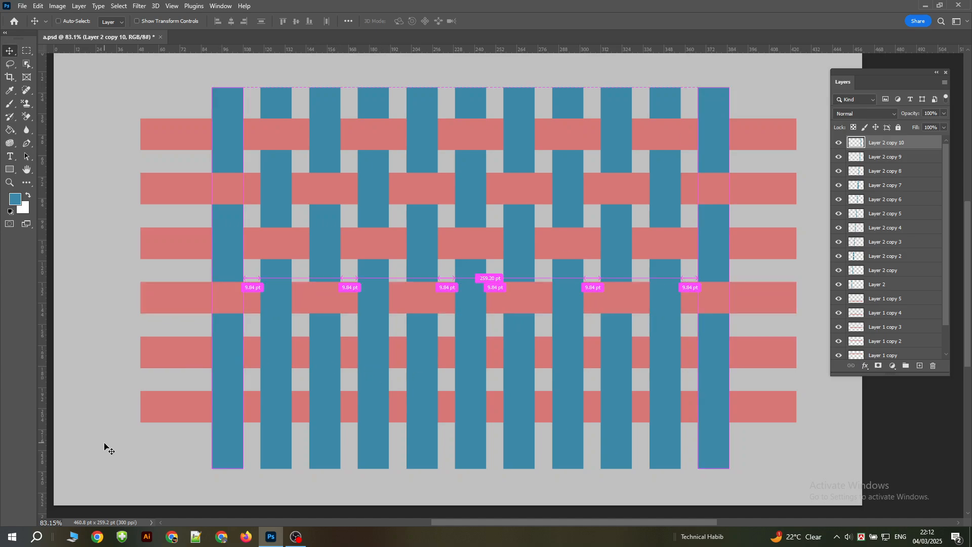
Cut the outline of the fifth red strip, Layer 1 copy 4, out of the second, fourth, sixth, eighth and tenth blue strips, then deselect
click(180, 357)
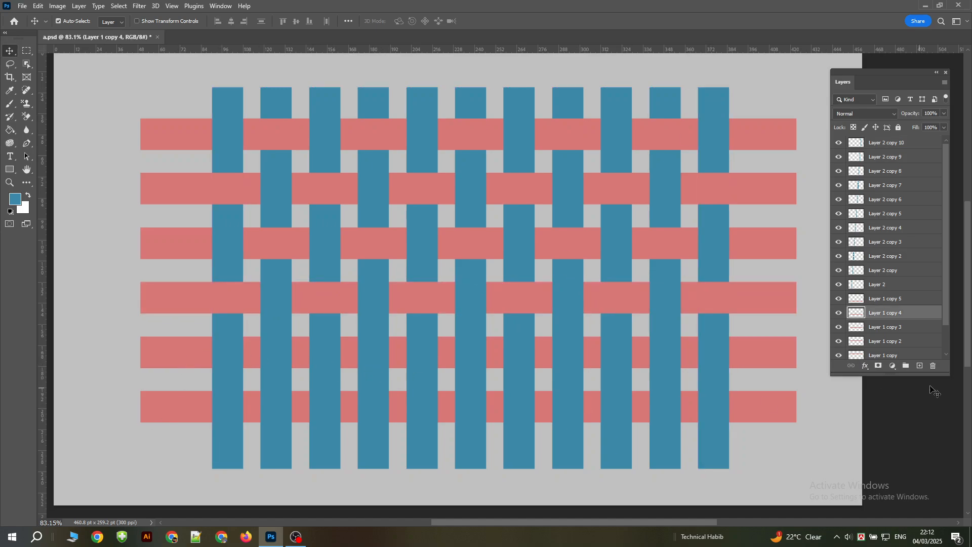
ctrl+click(858, 315)
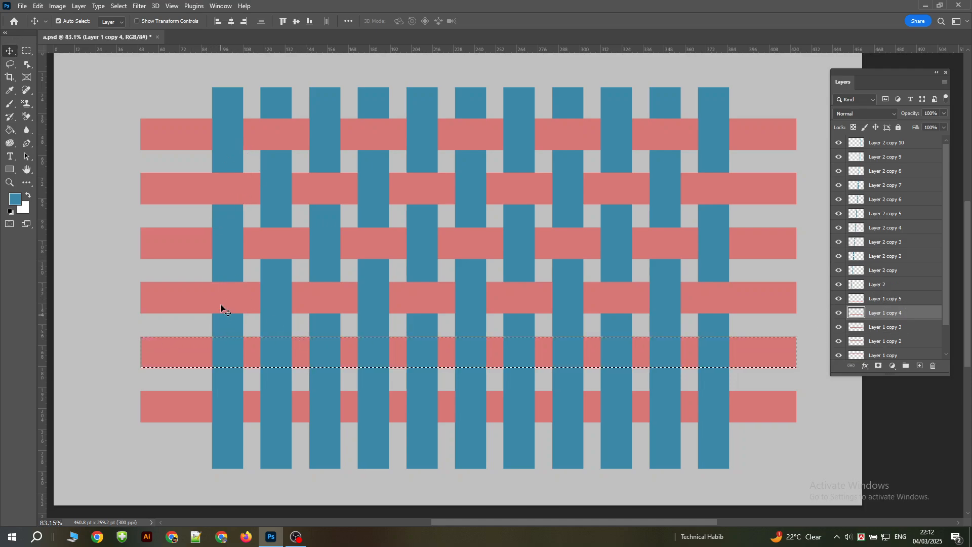
click(285, 97)
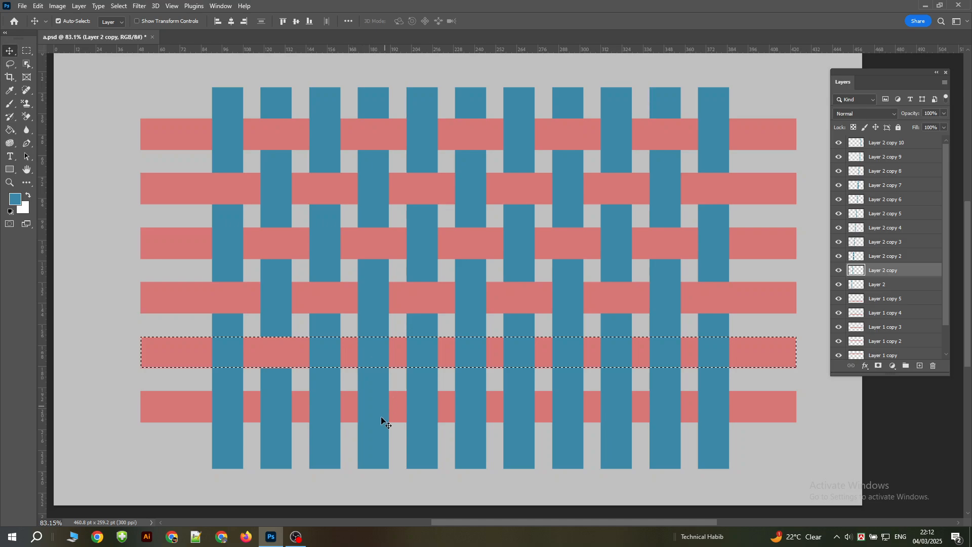
click(377, 461)
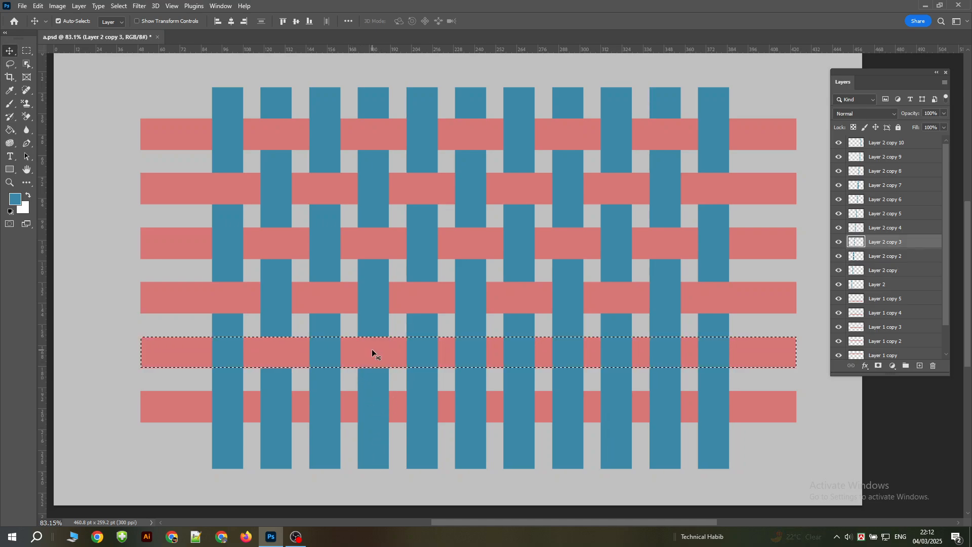
click(472, 465)
key(Delete)
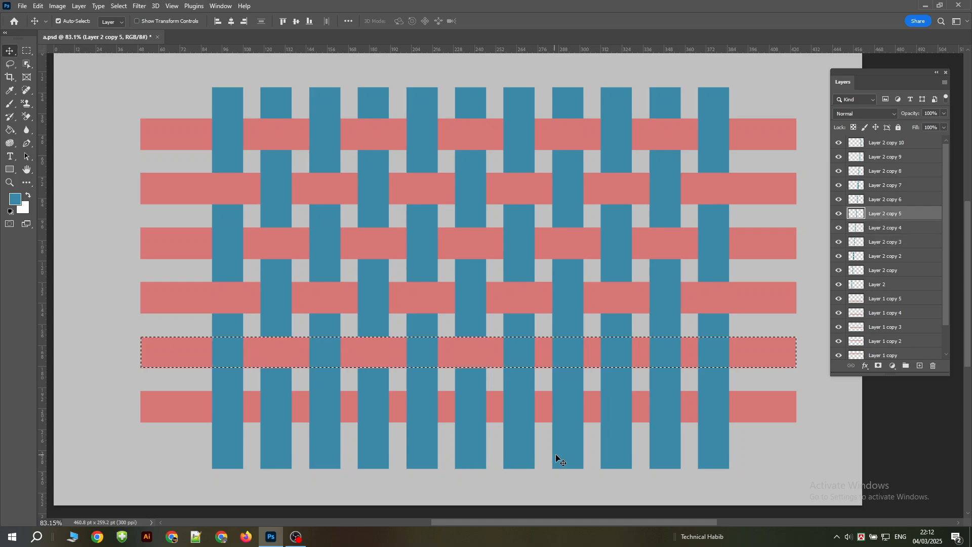
click(563, 457)
key(Delete)
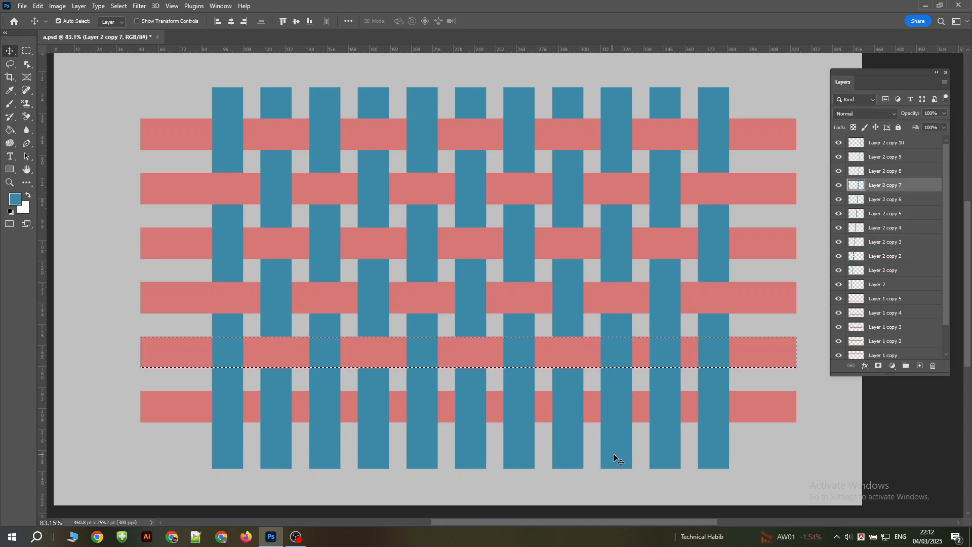
click(673, 465)
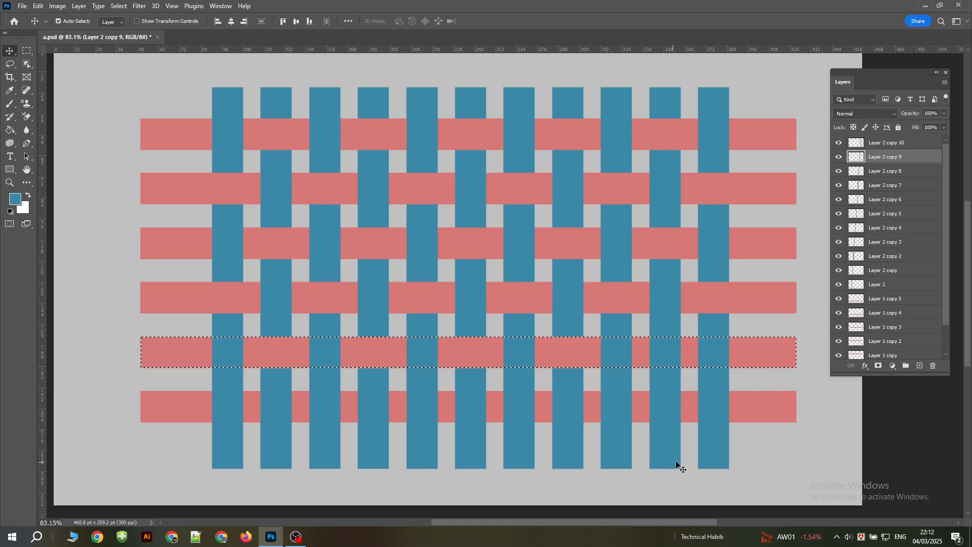
key(Delete)
key(ctrl)
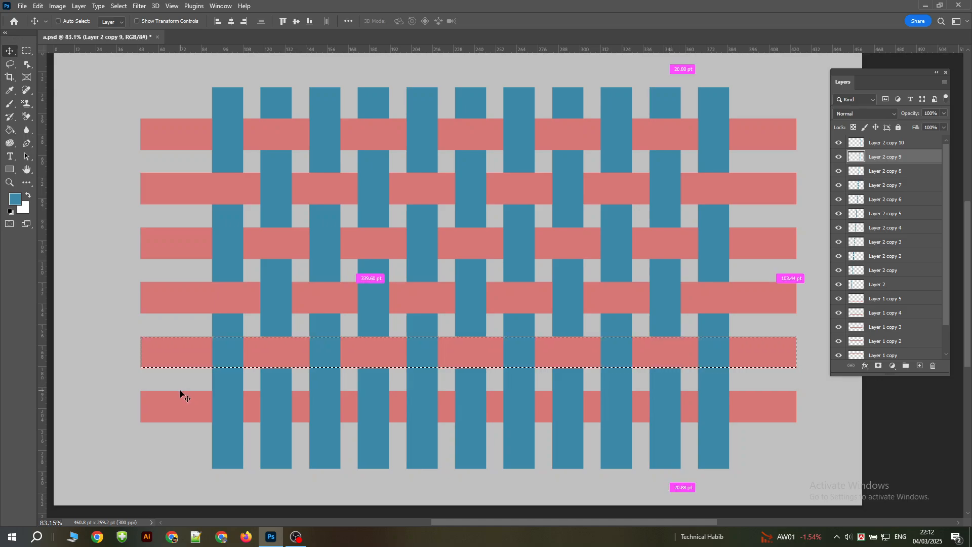
key(ctrl+d)
Load the outline of the sixth, bottommost red strip, Layer 1 copy 5, as a selection
click(169, 408)
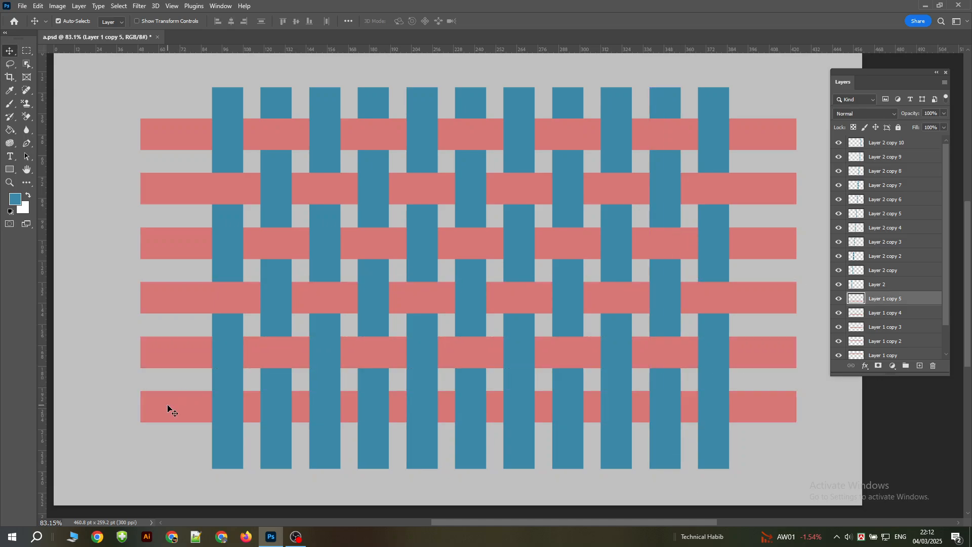
key(ctrl)
ctrl+click(859, 301)
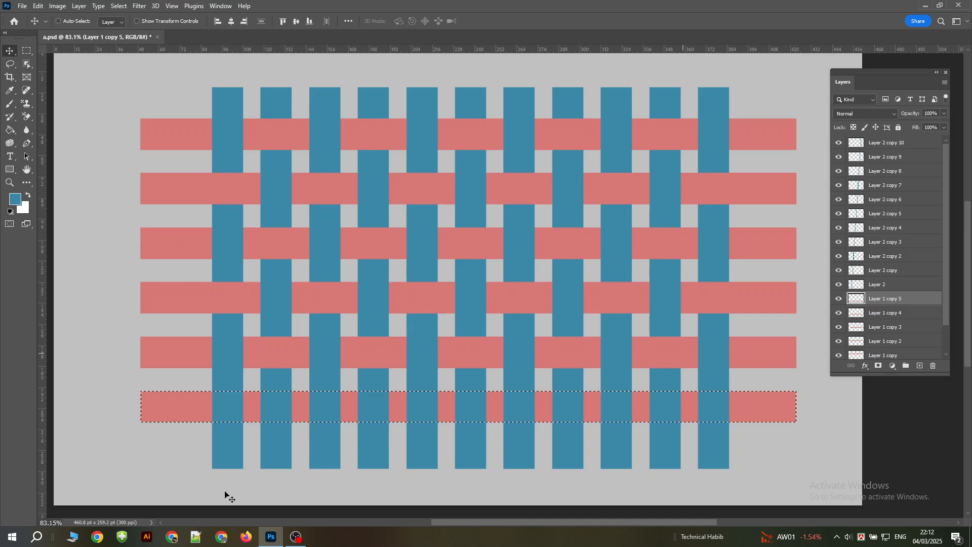
Delete the selected area from all odd-numbered blue strips, first through eleventh, then clear both the pixel selection and the layer selection
click(228, 453)
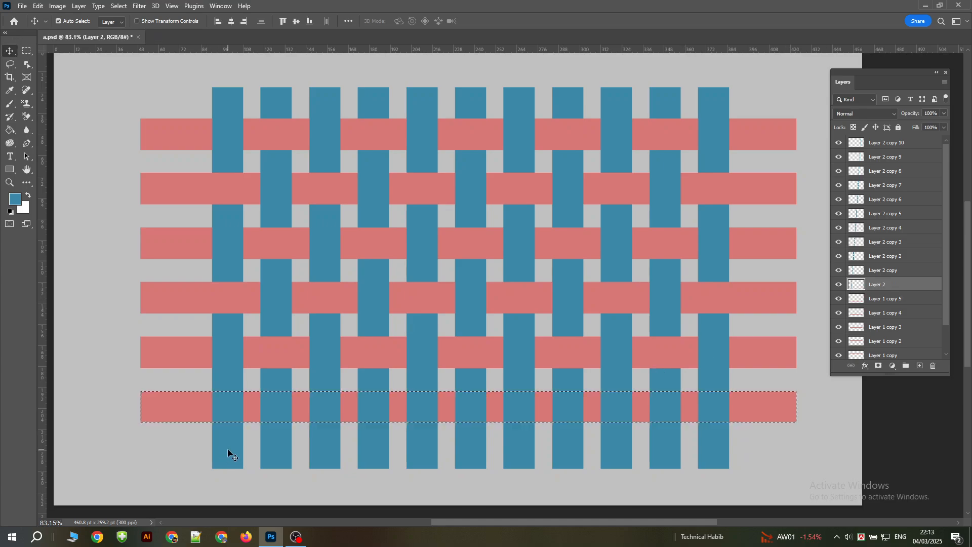
key(Delete)
click(316, 441)
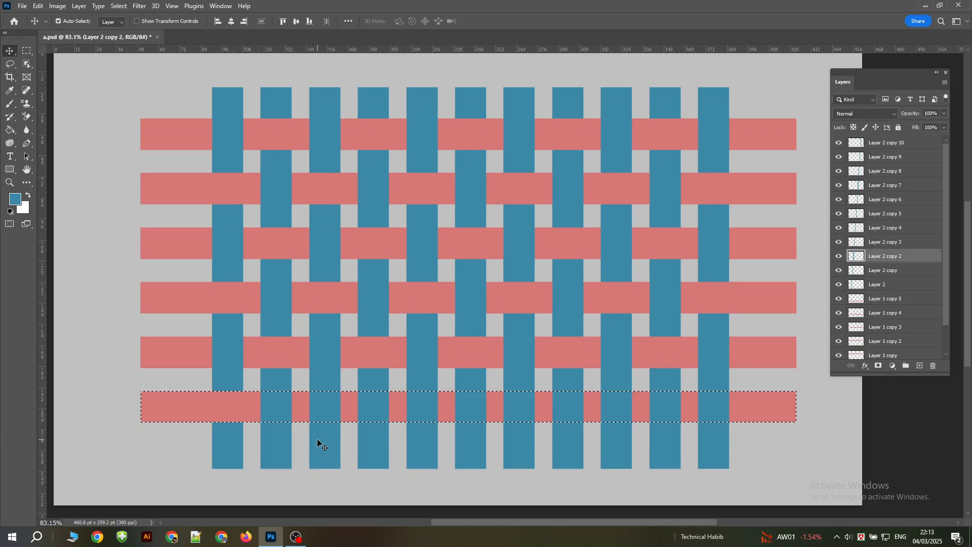
key(Delete)
click(425, 448)
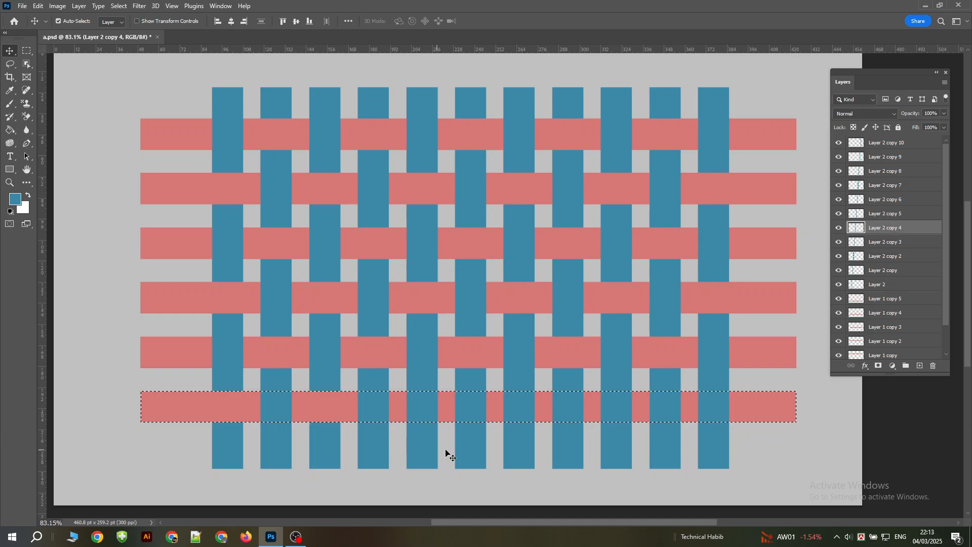
key(Delete)
click(522, 456)
key(Delete)
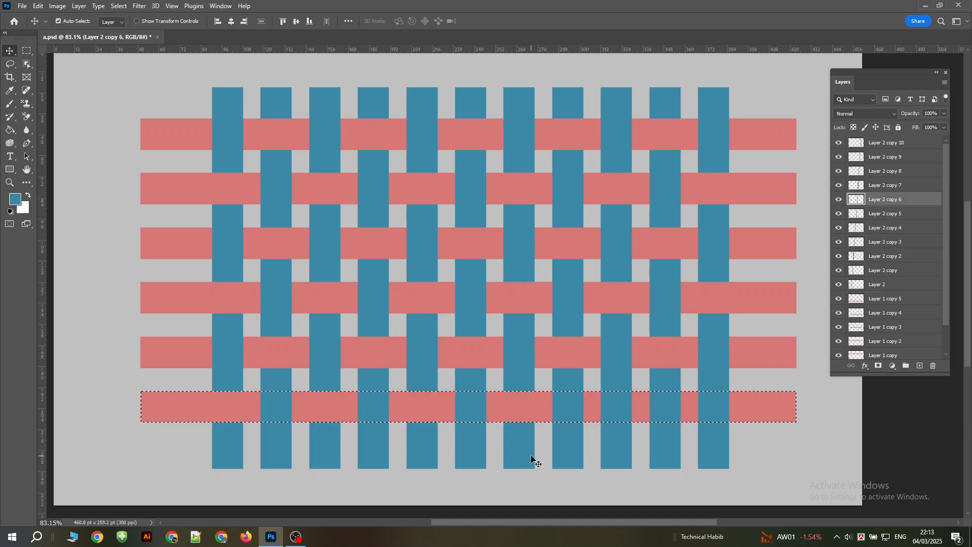
click(619, 449)
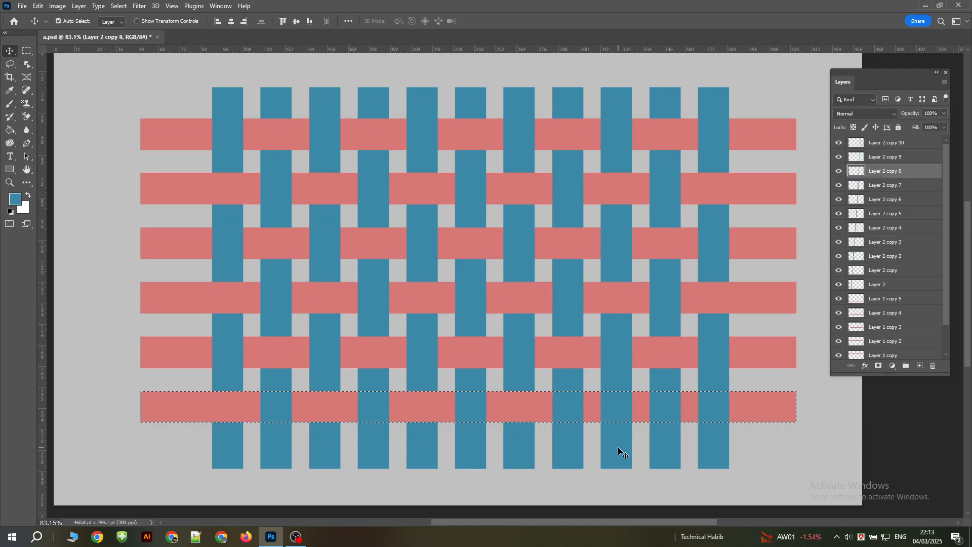
key(Delete)
click(721, 455)
key(Delete)
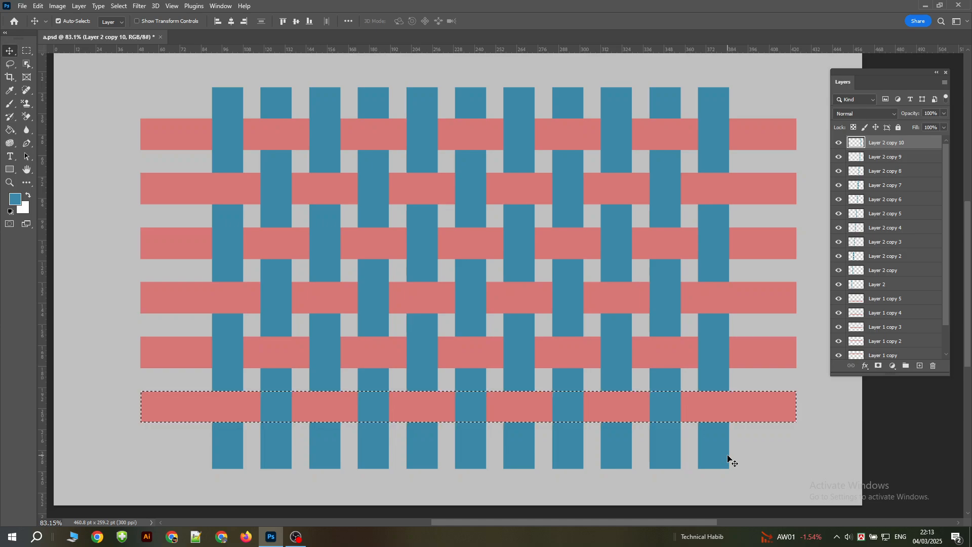
key(ctrl+d)
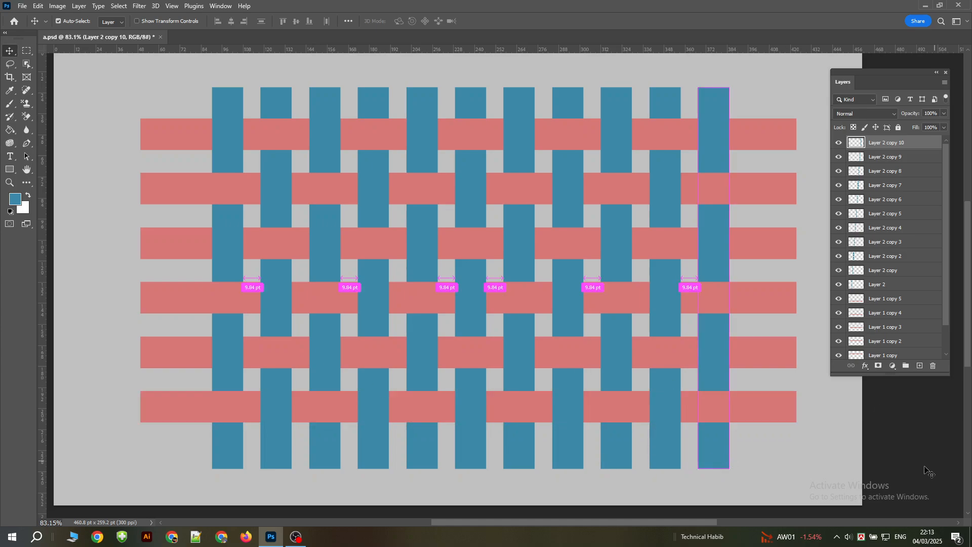
click(812, 482)
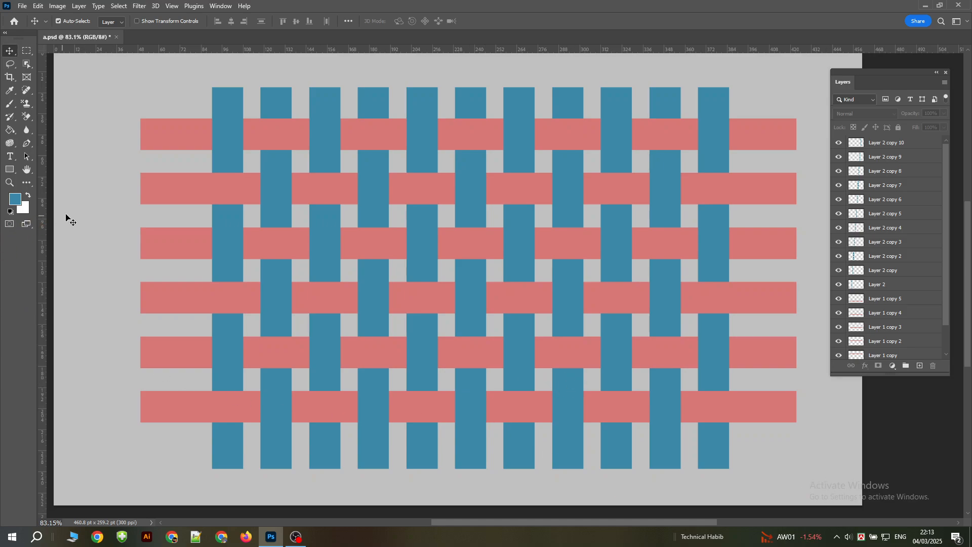
Activate the Brush tool and set the foreground color to near-black 0c1316
click(12, 107)
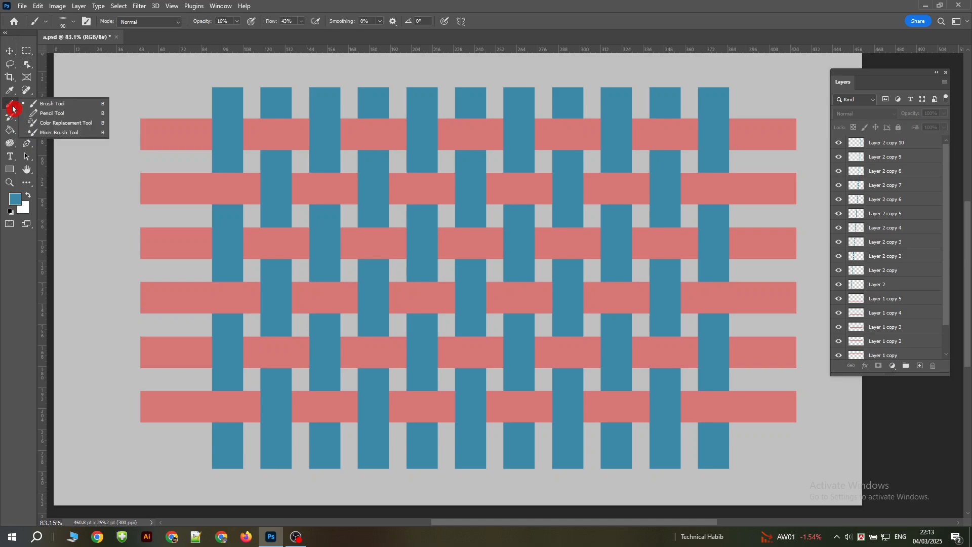
drag(12, 108, 46, 108)
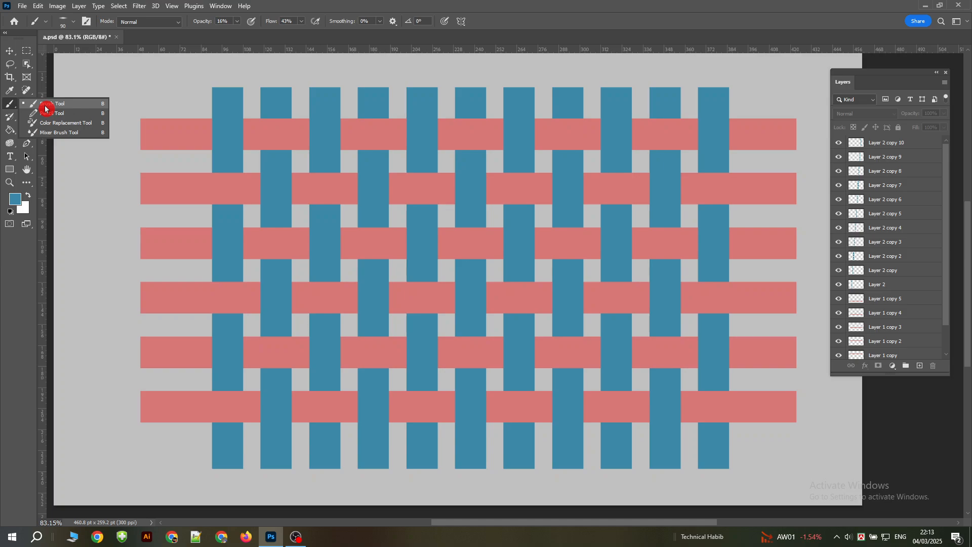
drag(45, 109, 45, 108)
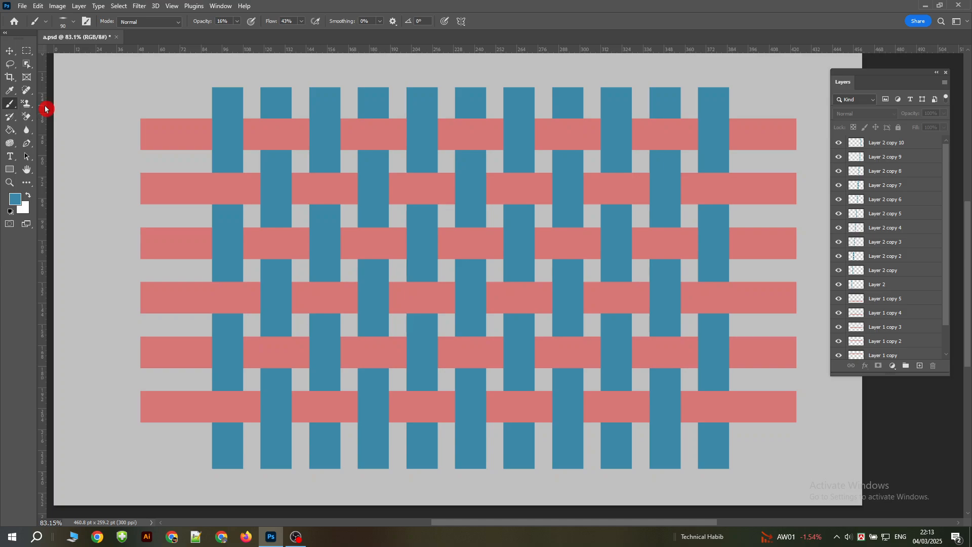
click(16, 204)
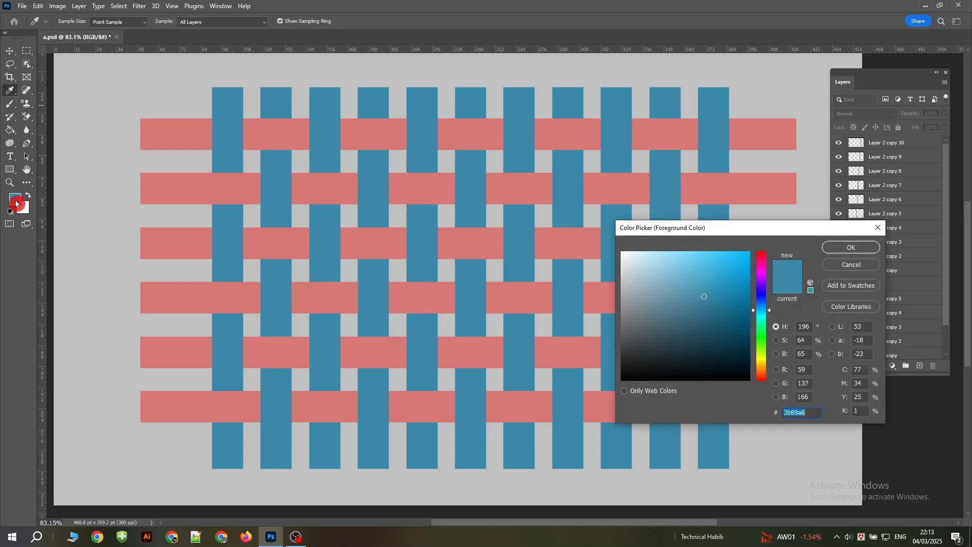
click(681, 358)
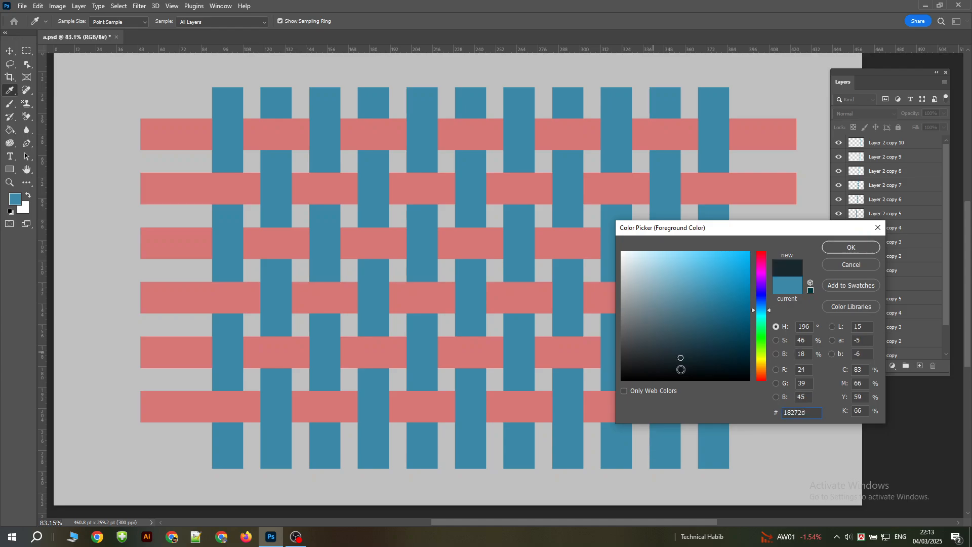
click(680, 369)
click(851, 265)
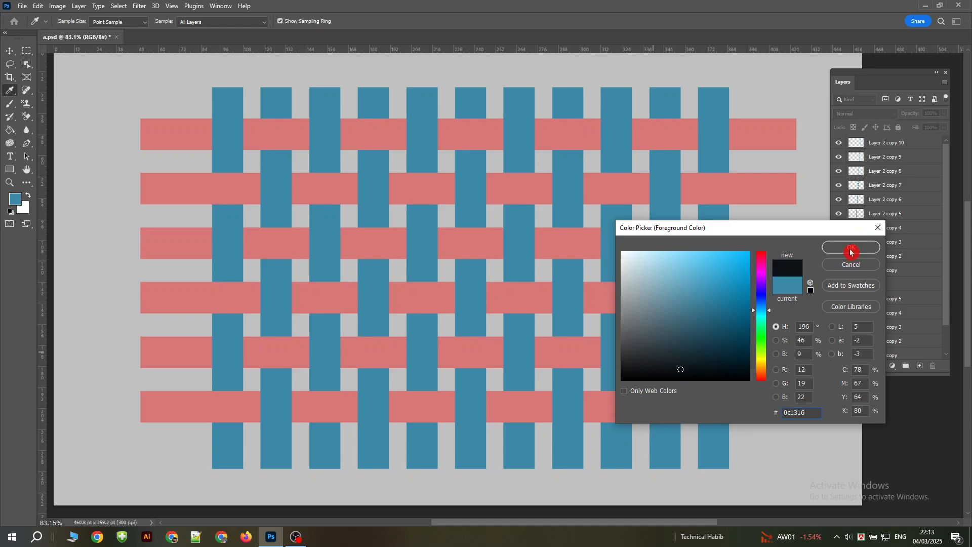
click(851, 248)
key(b)
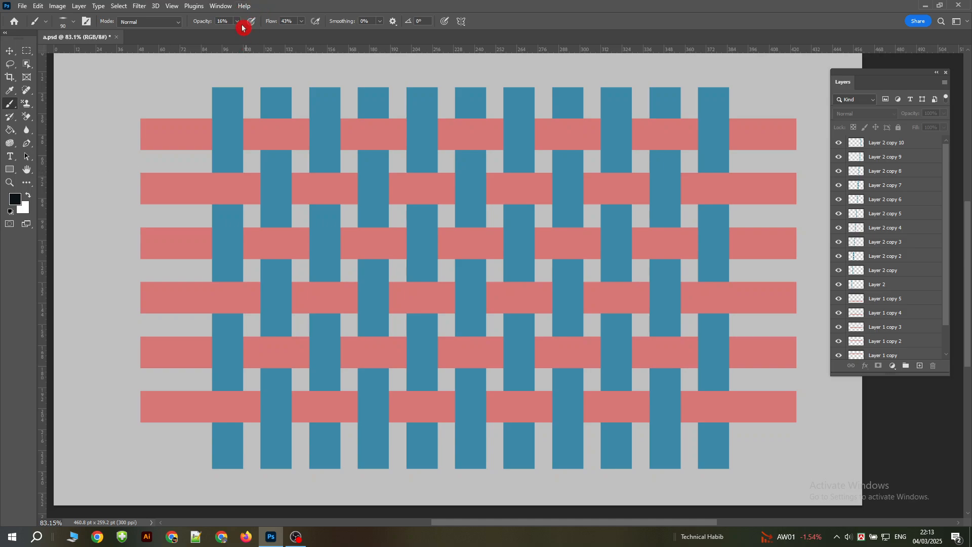
Lower the brush opacity to 11% and choose the Soft Round tip from the General Brushes
click(238, 22)
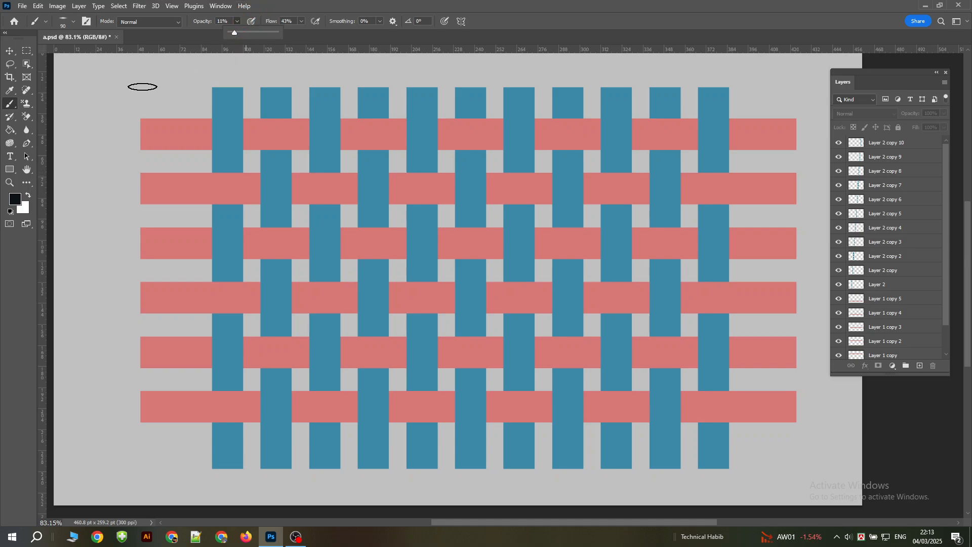
click(73, 24)
click(73, 23)
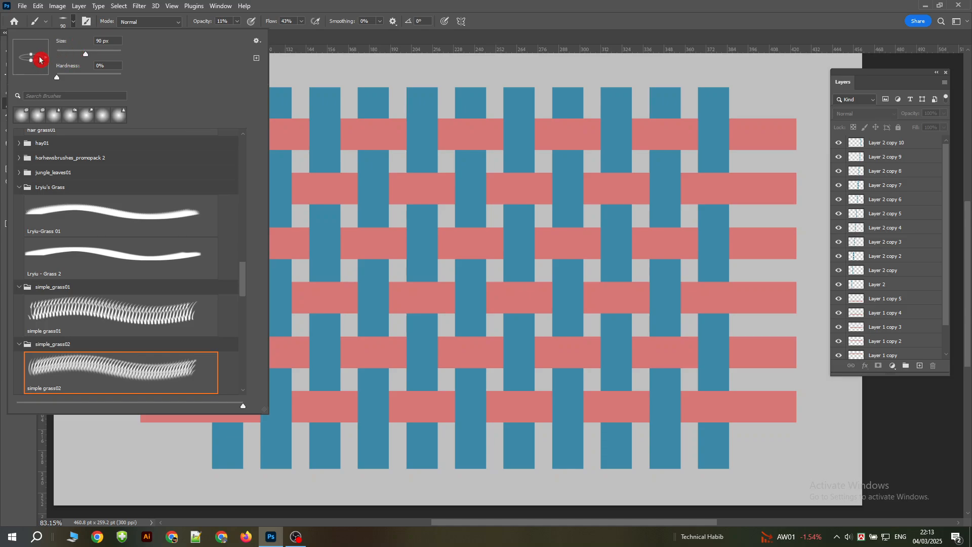
click(32, 40)
scroll(109, 207, up, 2)
key(o)
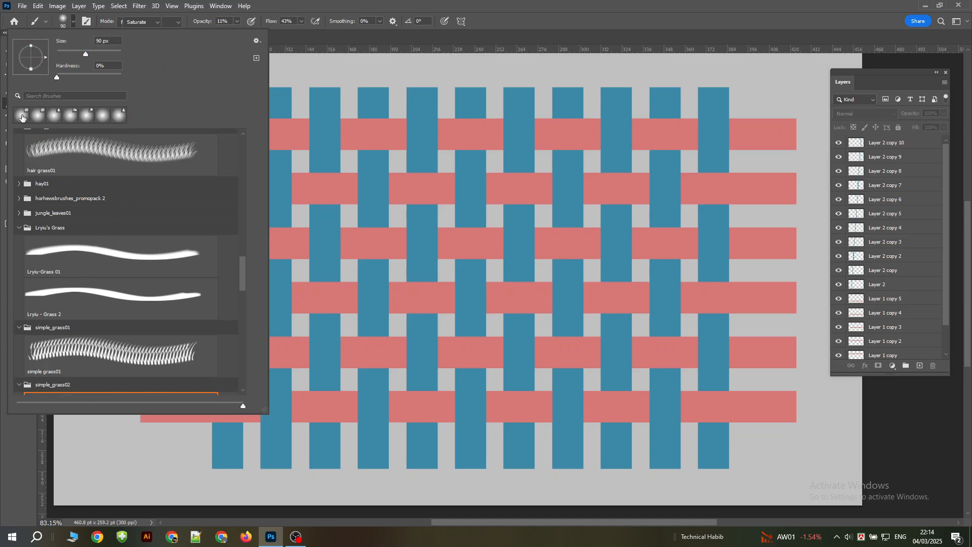
drag(243, 272, 258, 117)
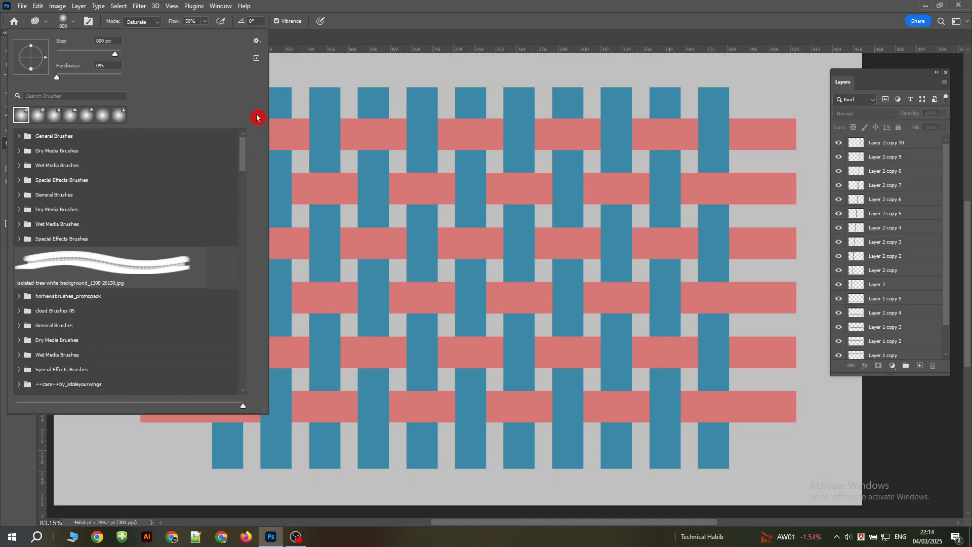
click(19, 136)
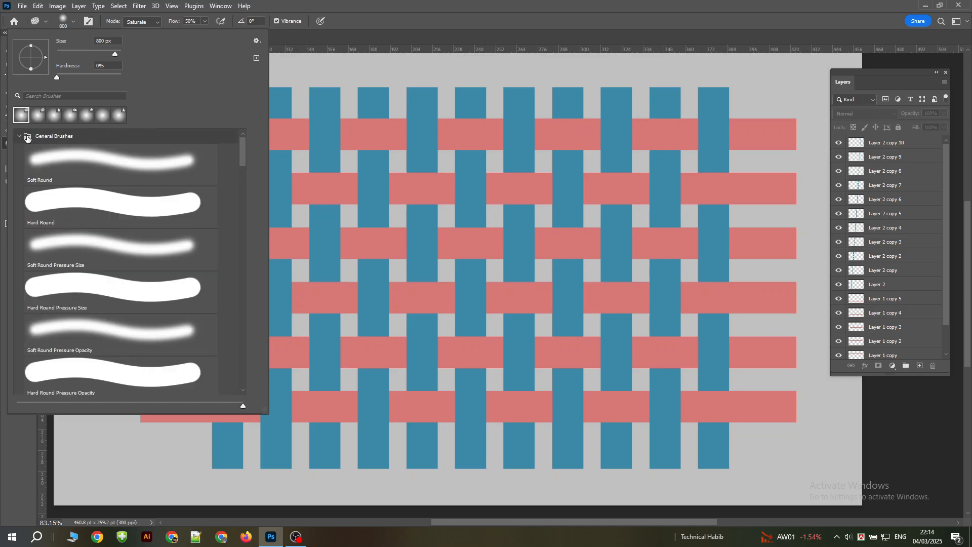
click(65, 162)
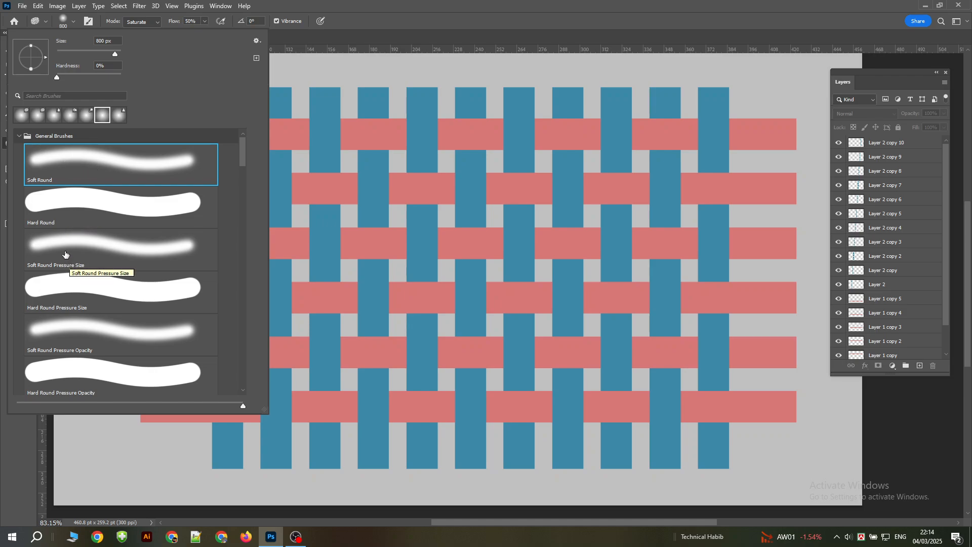
click(341, 45)
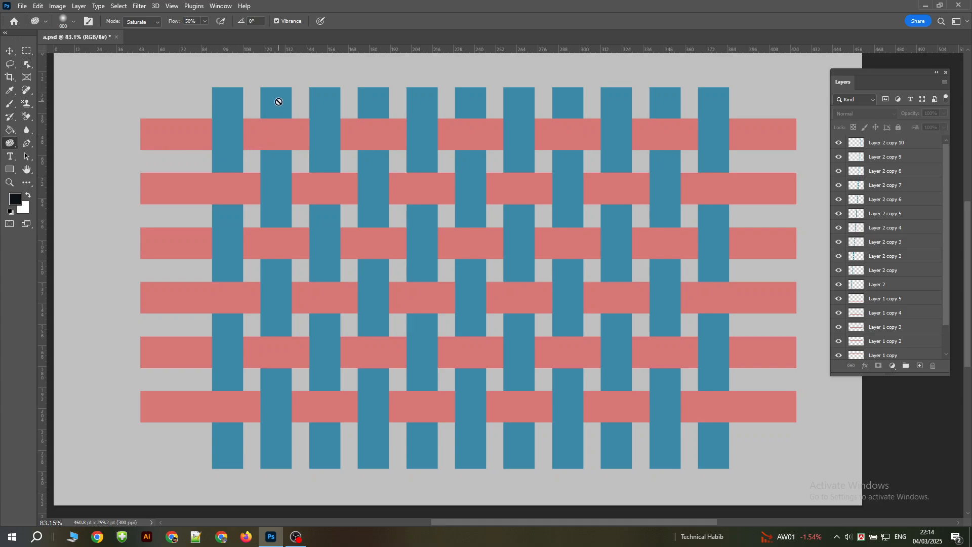
Load the outline of the second blue strip, Layer 2 copy, as a selection
click(9, 50)
click(278, 104)
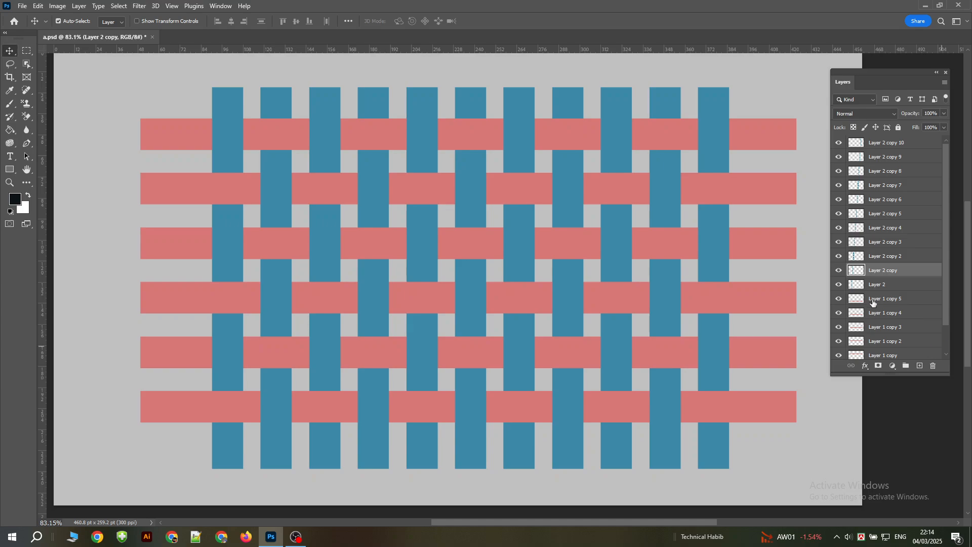
ctrl+click(863, 272)
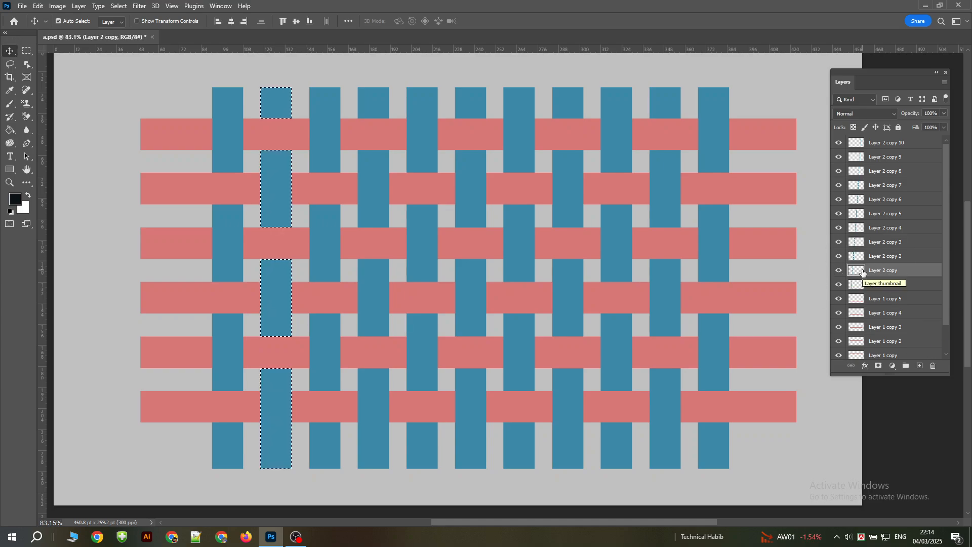
Set the brush to 30% opacity and size 150, shade the second blue strip where it meets the crossing red strips, and deselect
click(11, 107)
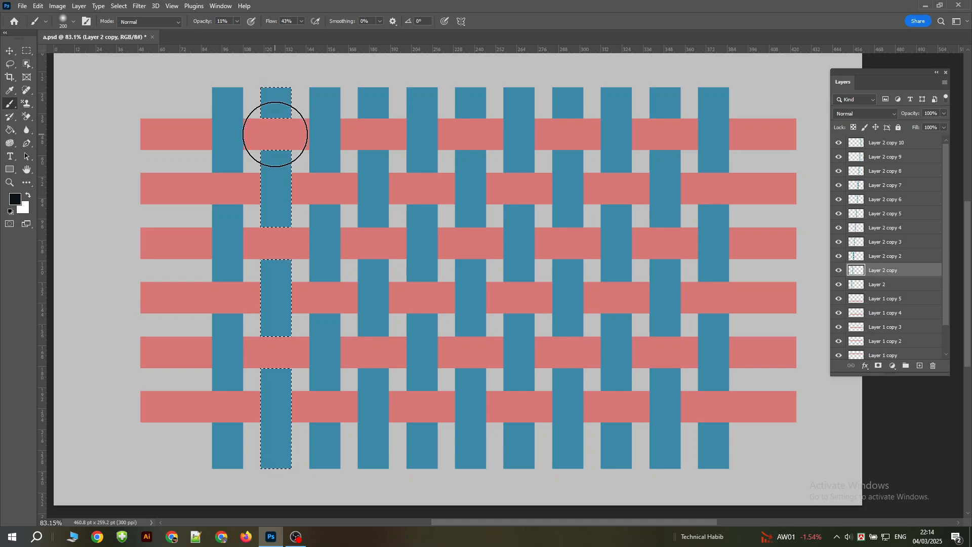
click(236, 21)
drag(237, 36, 247, 37)
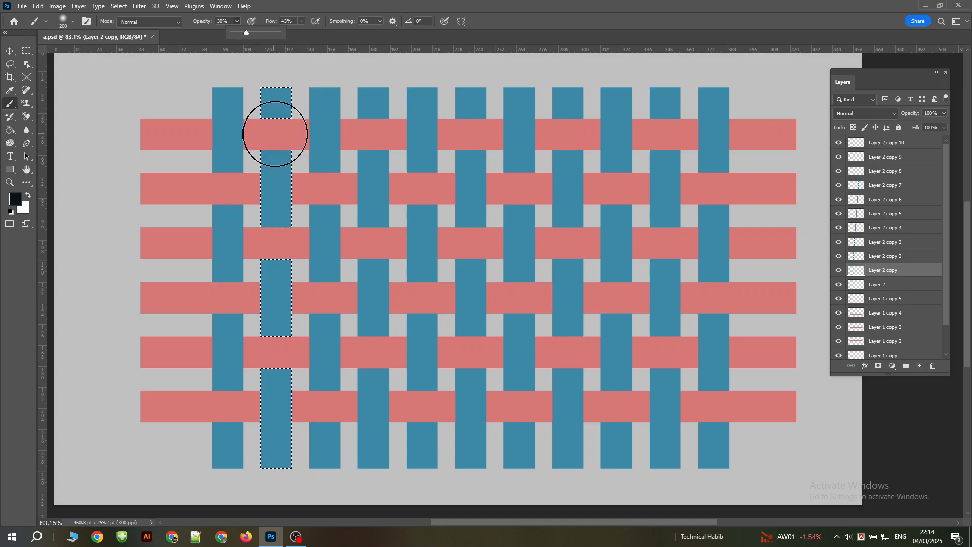
key(bracketleft)
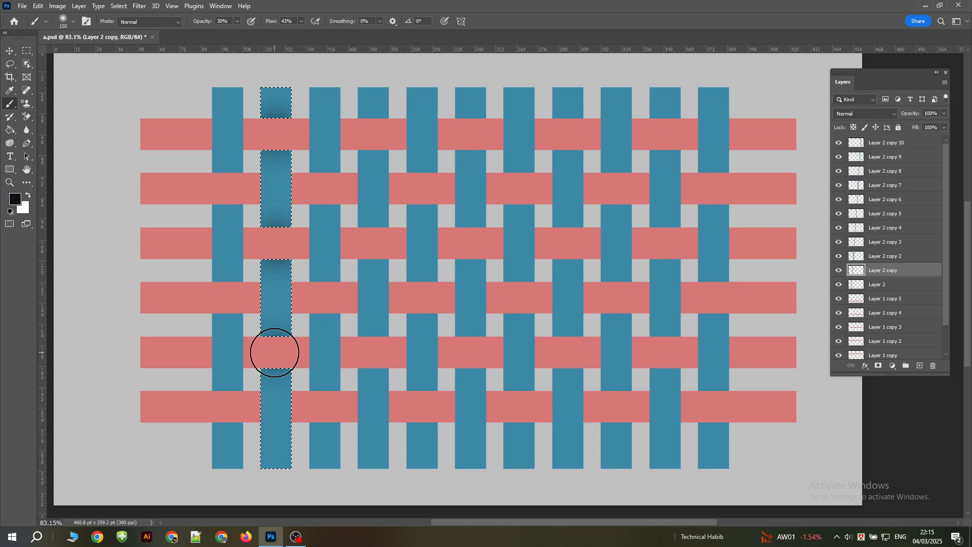
click(274, 353)
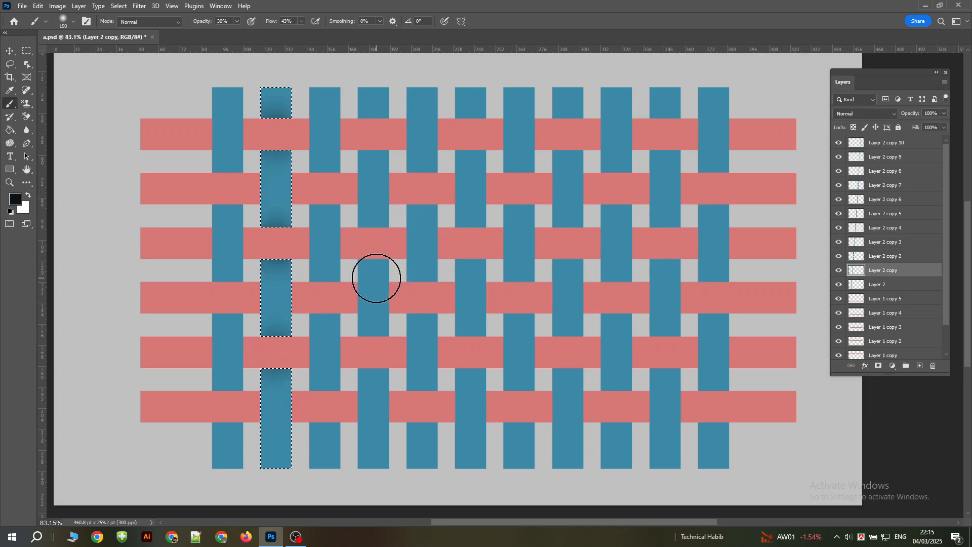
key(ctrl+d)
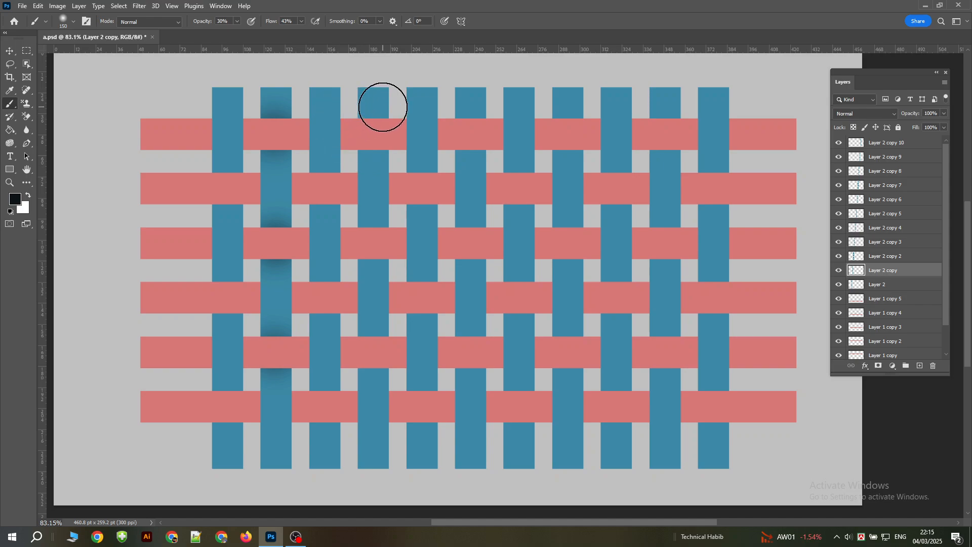
Load the outline of the fourth blue strip, Layer 2 copy 3, and brush dark shading where it passes under the red strips
click(18, 50)
click(380, 97)
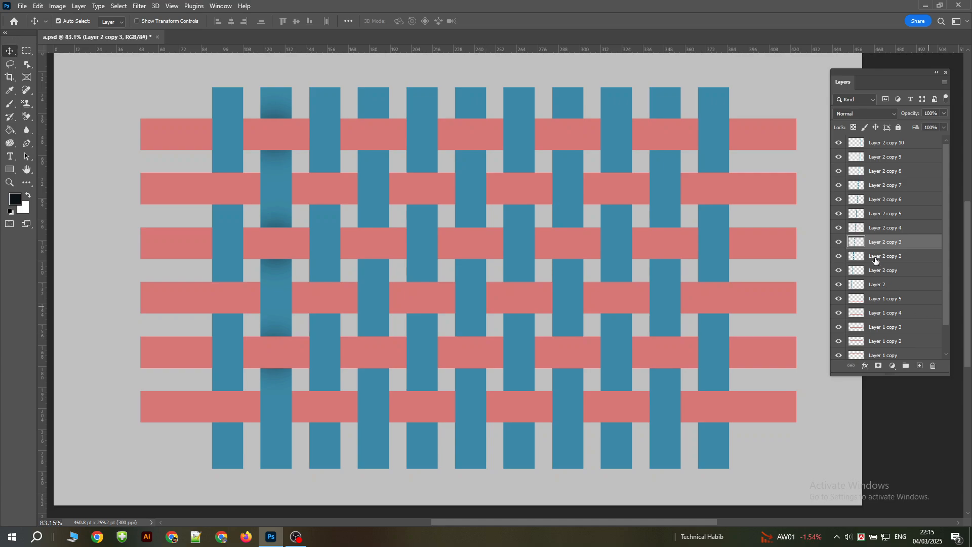
ctrl+click(857, 243)
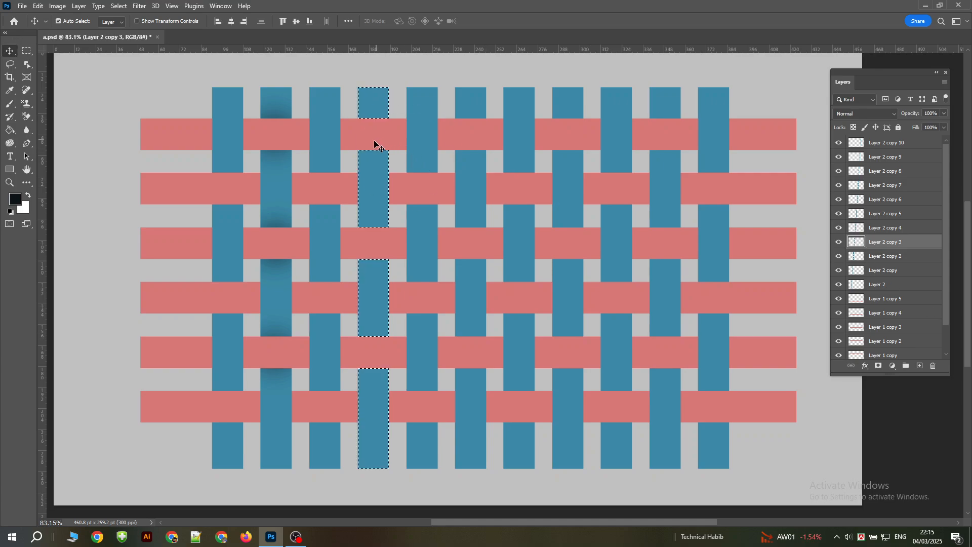
click(10, 104)
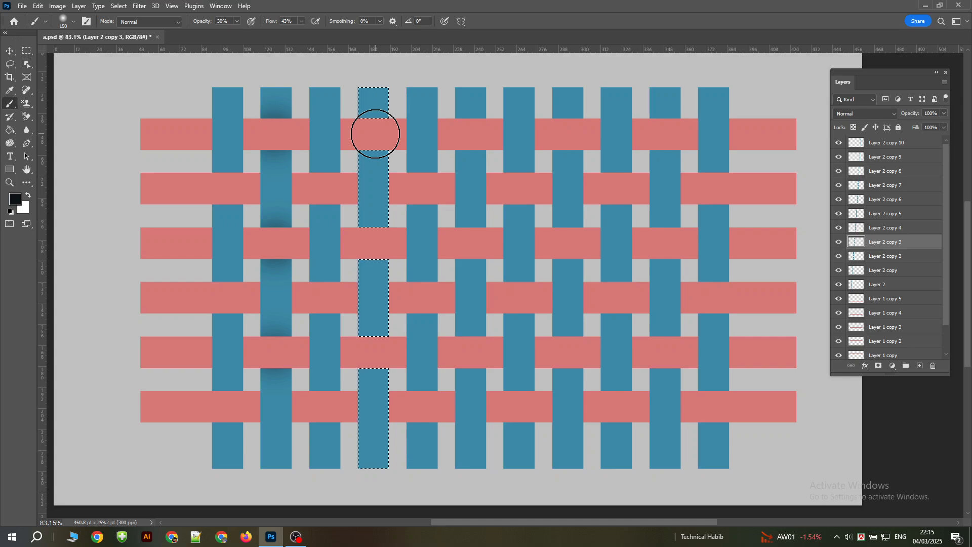
click(374, 135)
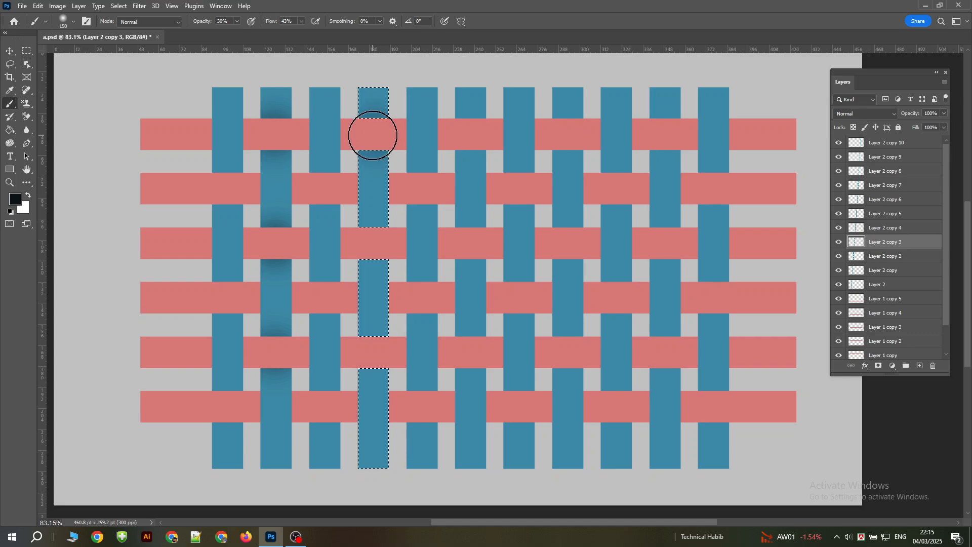
click(373, 135)
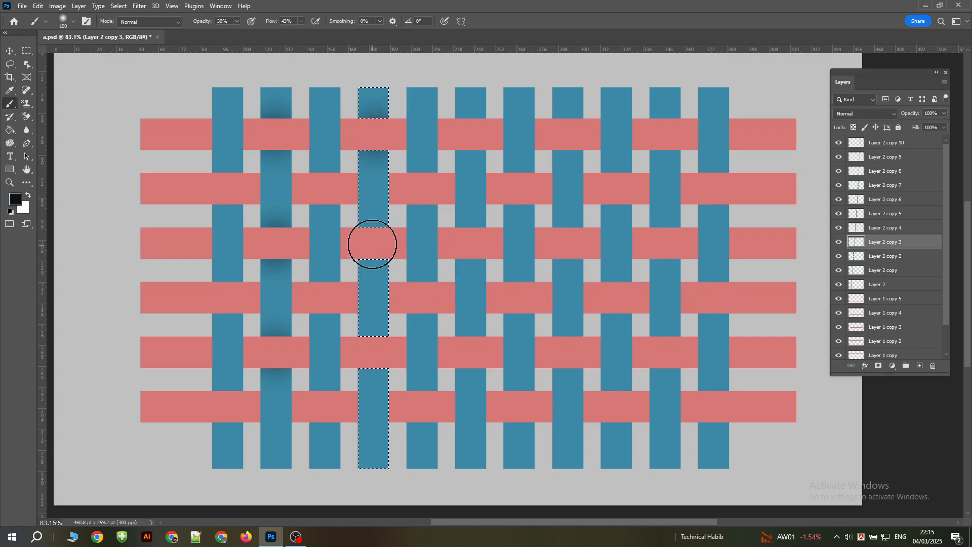
click(371, 243)
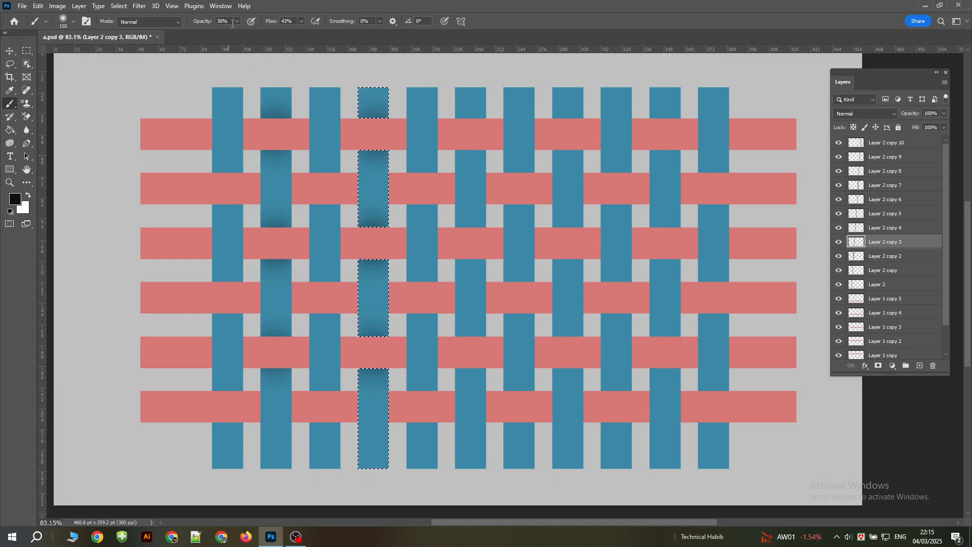
Raise the brush opacity to 43% and clear the selection around the fourth blue strip
click(236, 23)
drag(237, 32, 243, 32)
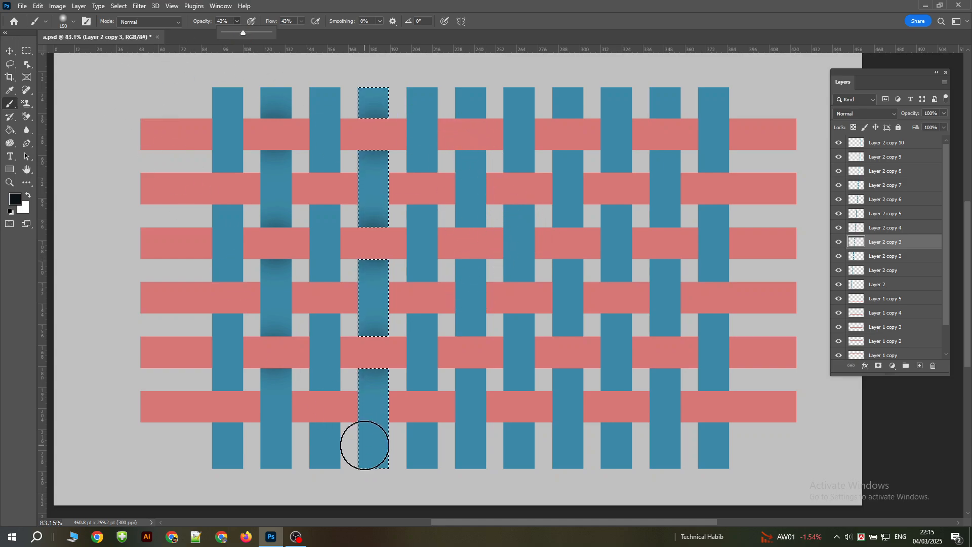
key(ctrl+d)
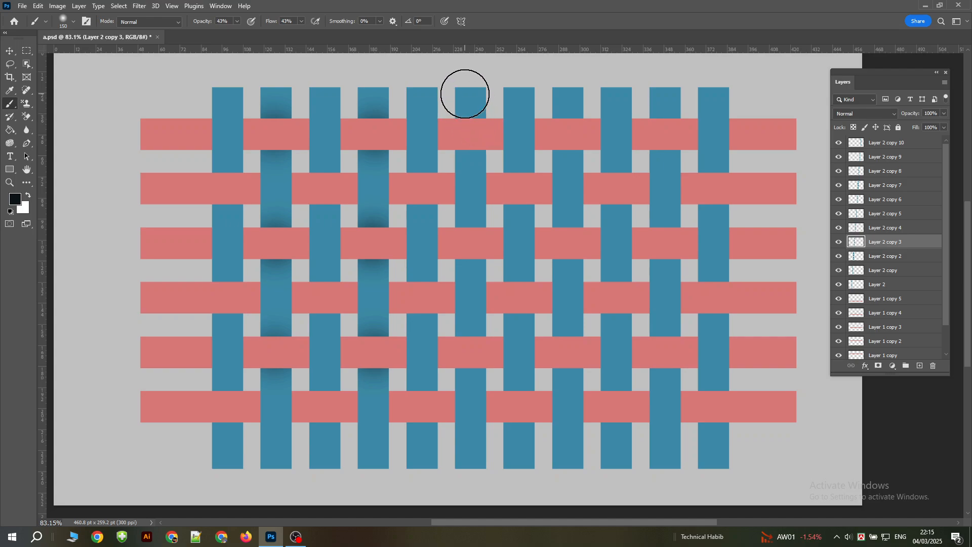
Select the outline of the sixth blue strip, Layer 2 copy 5, shade its edges beside the overlapping red strips, and deselect
click(9, 51)
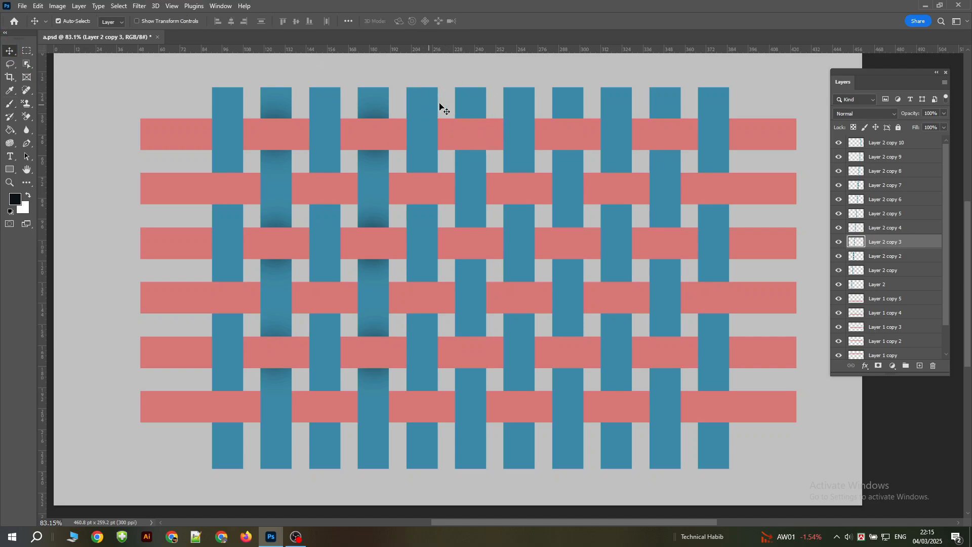
click(470, 103)
ctrl+click(855, 214)
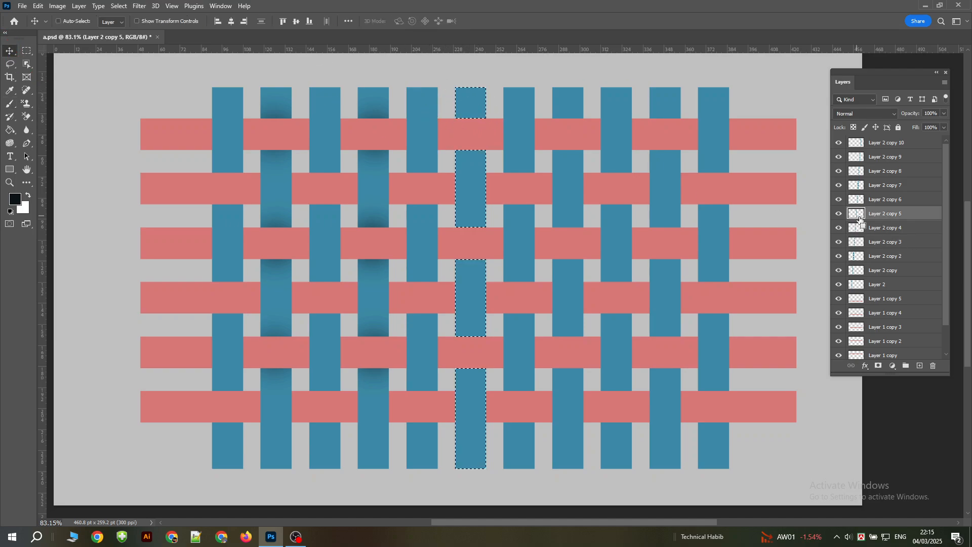
click(11, 102)
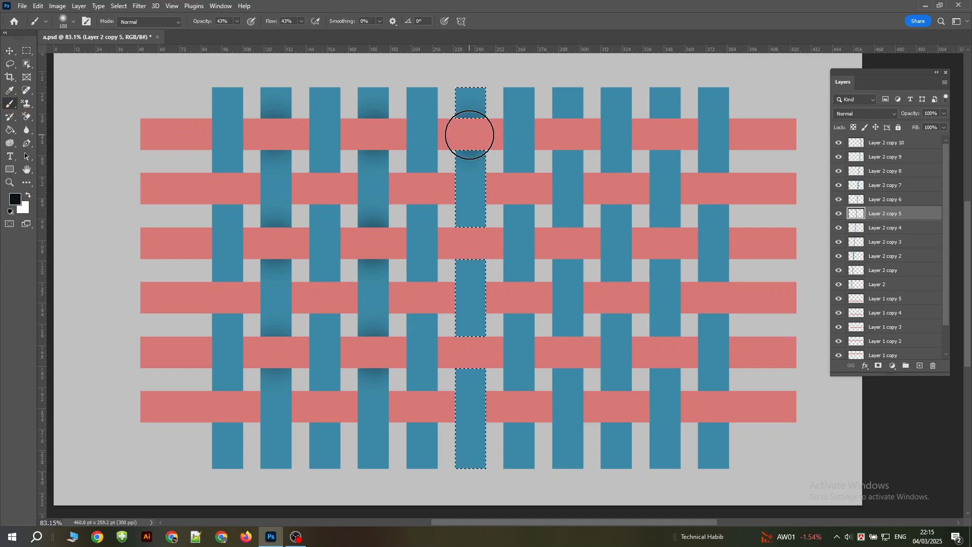
click(470, 135)
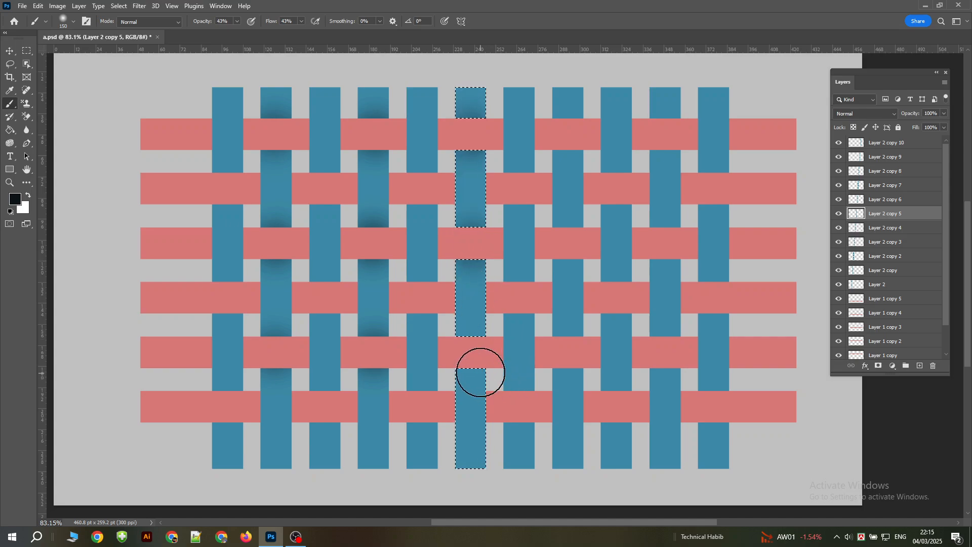
click(472, 355)
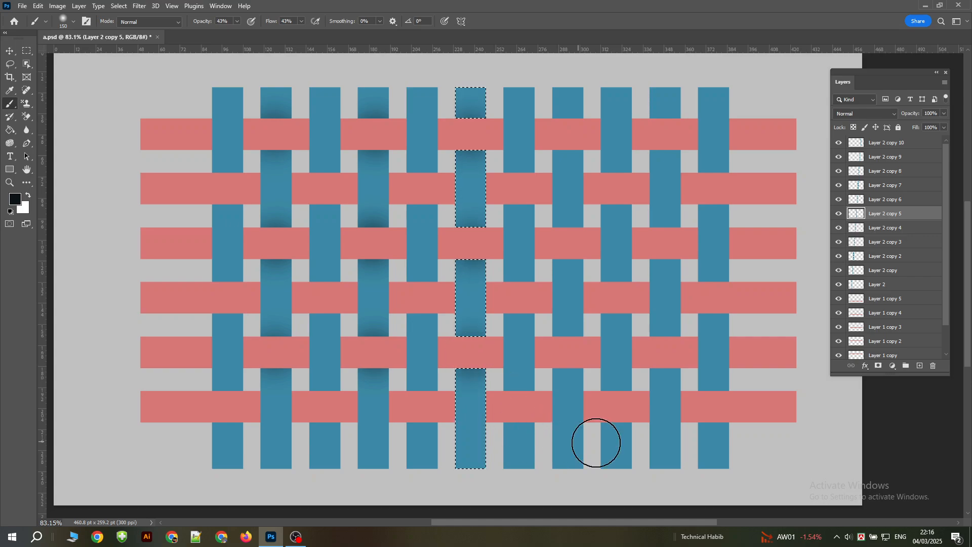
key(ctrl+d)
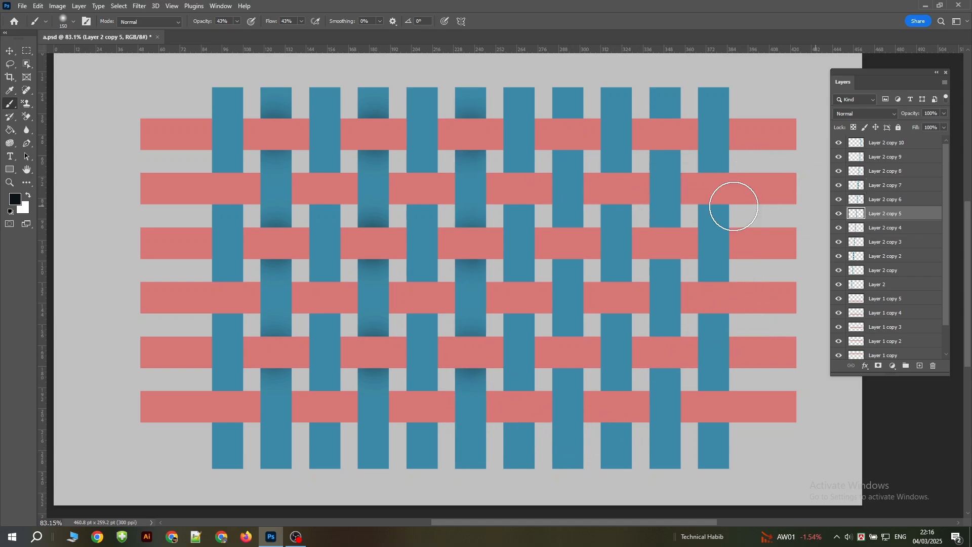
Select the outline of the eighth blue strip, Layer 2 copy 7, shade its edges beside the overlapping red strips, and deselect
click(10, 50)
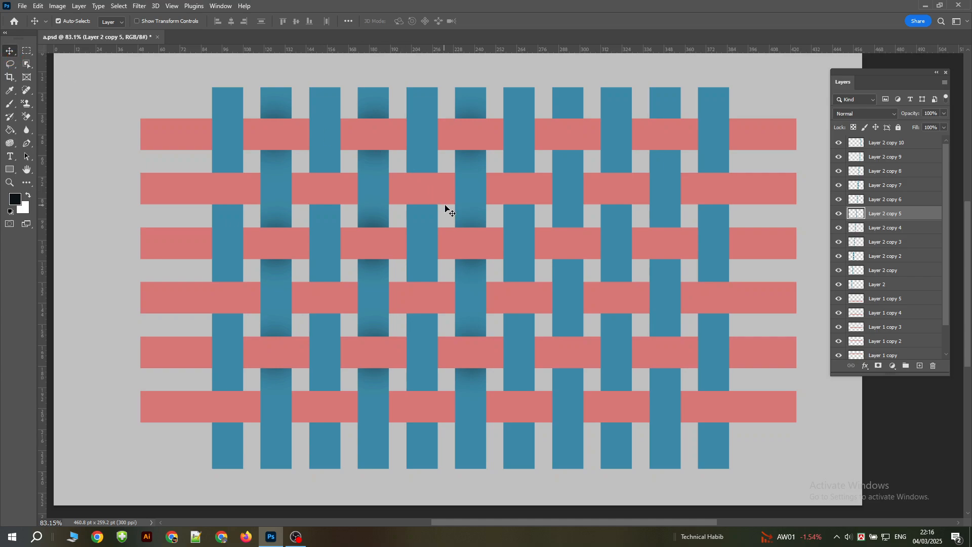
click(567, 104)
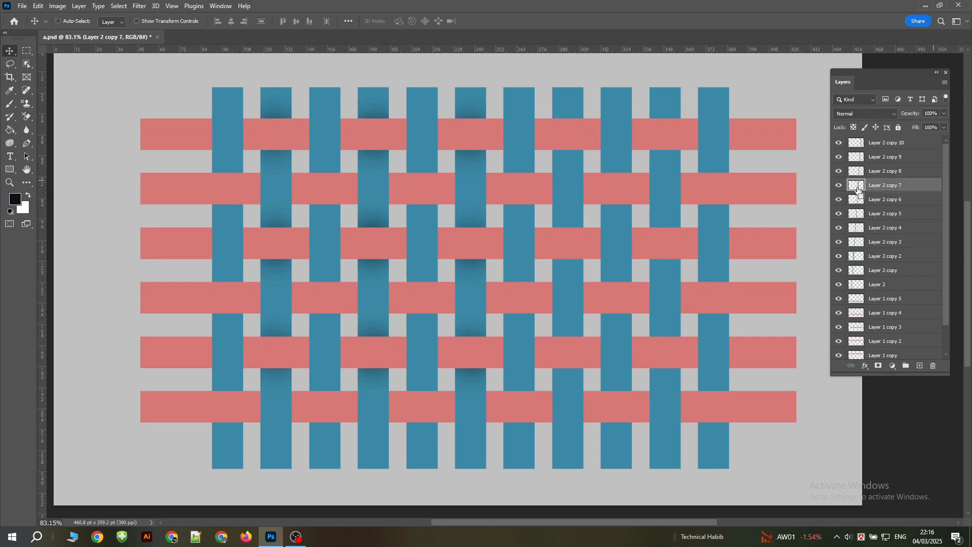
ctrl+click(857, 186)
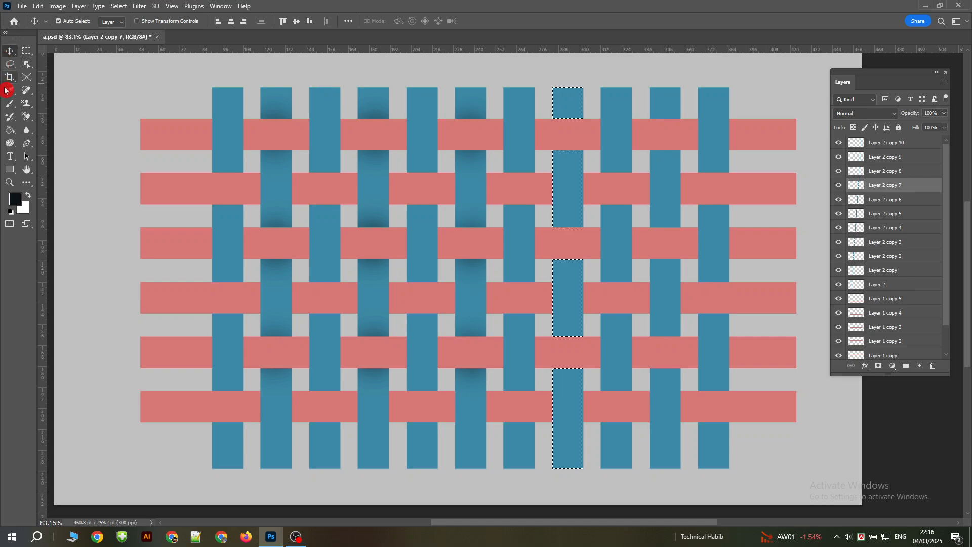
click(9, 103)
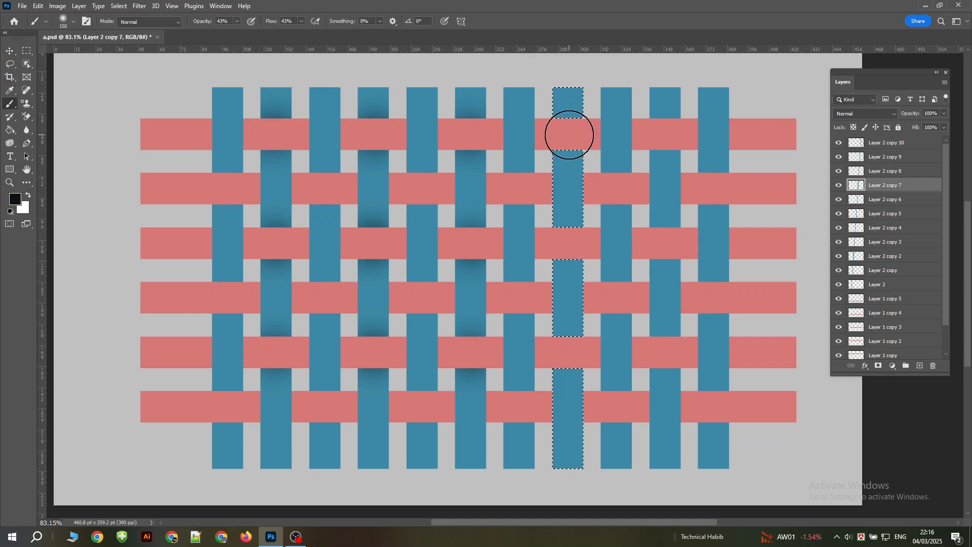
click(568, 135)
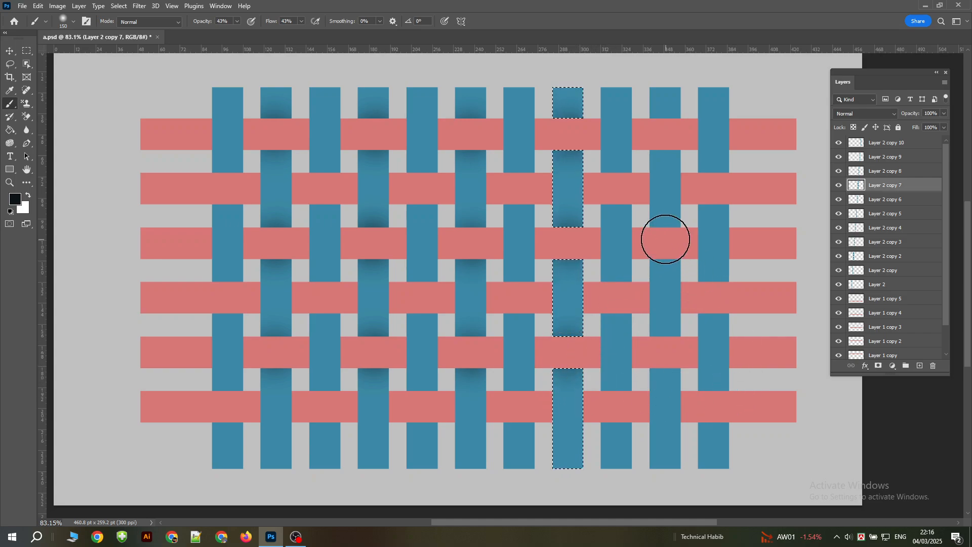
key(ctrl+d)
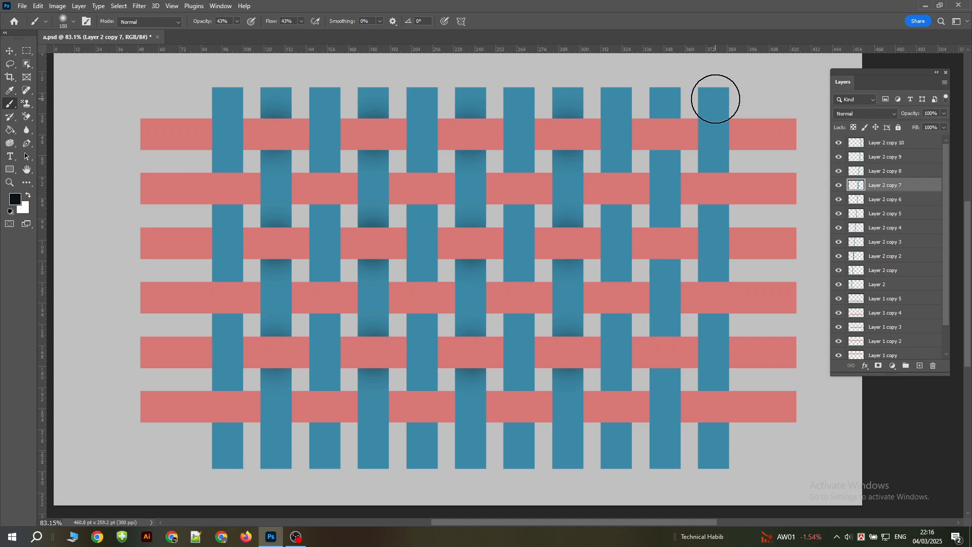
Select the outline of the tenth blue strip, Layer 2 copy 9, shade its edges beside the overlapping red strips, and deselect
click(21, 50)
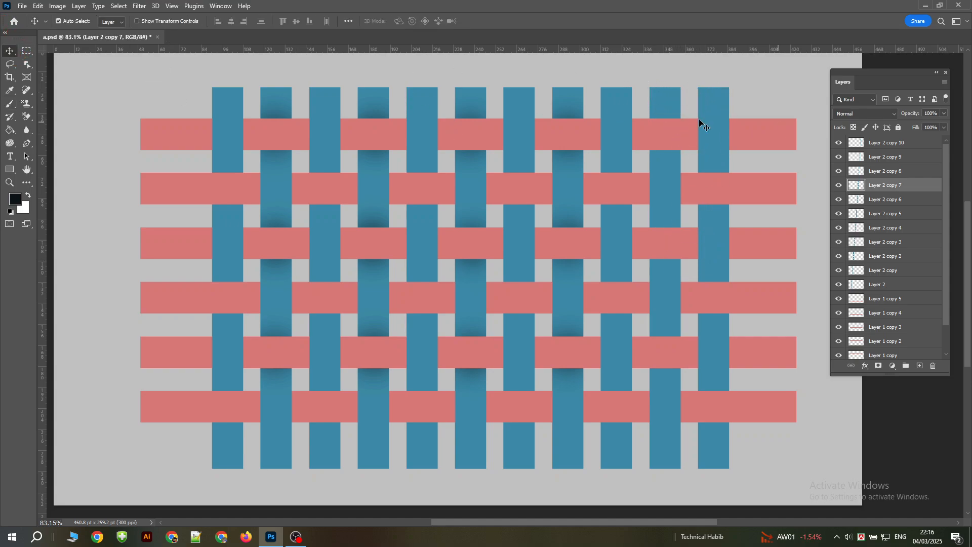
click(661, 102)
ctrl+click(857, 156)
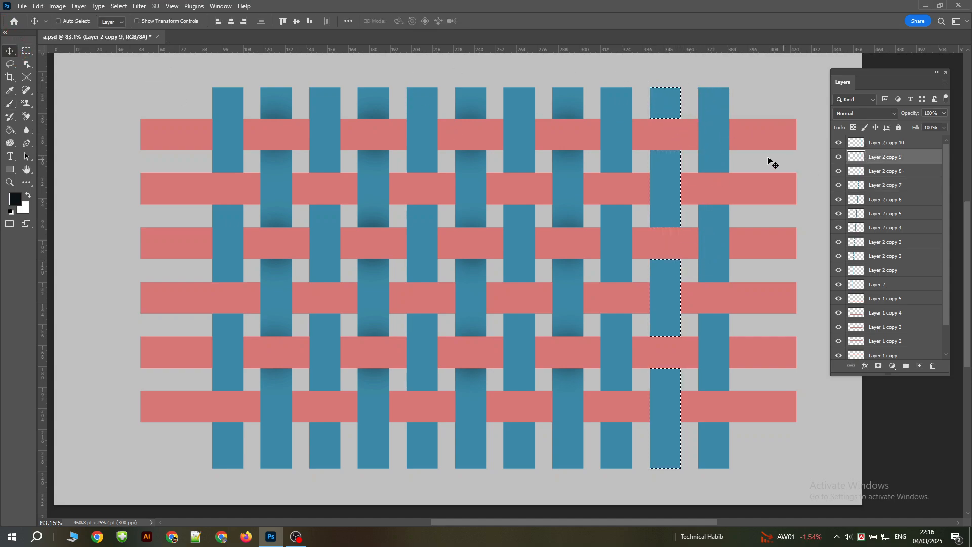
click(3, 116)
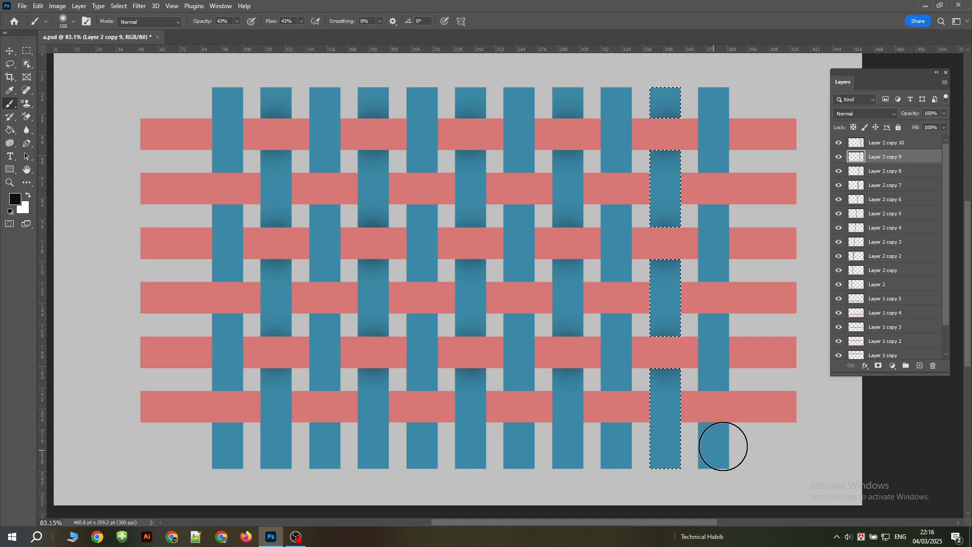
key(ctrl+d)
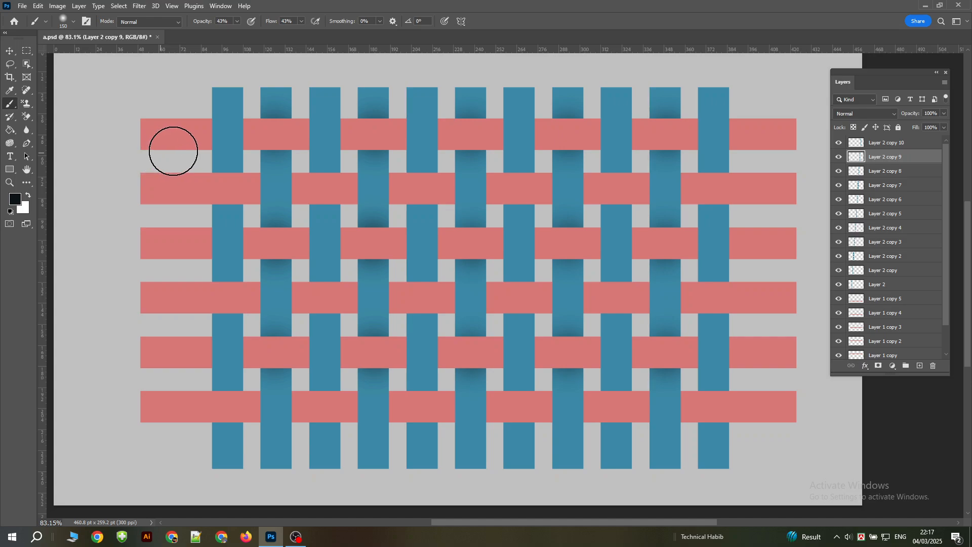
Load the outline of the first blue strip, Layer 2, as a selection
click(10, 51)
click(136, 64)
click(223, 96)
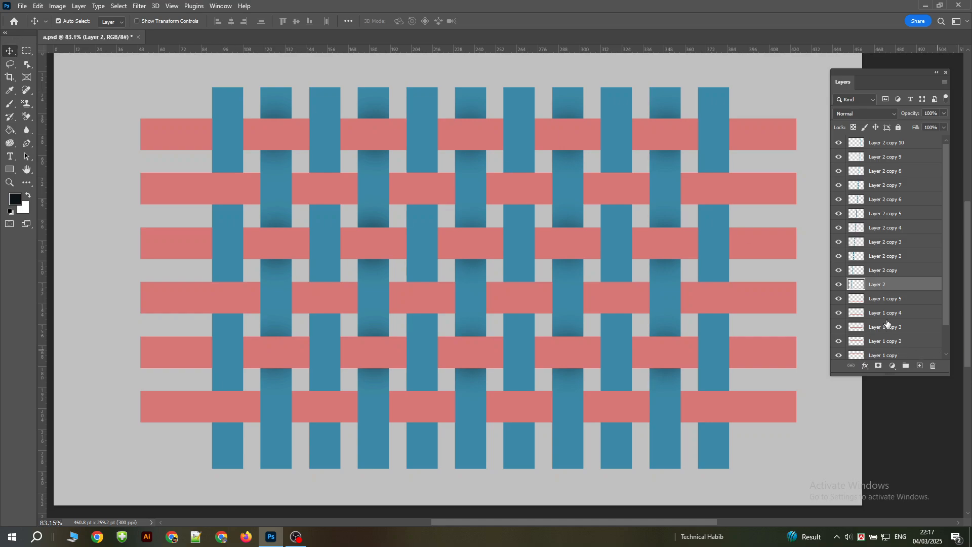
ctrl+click(856, 285)
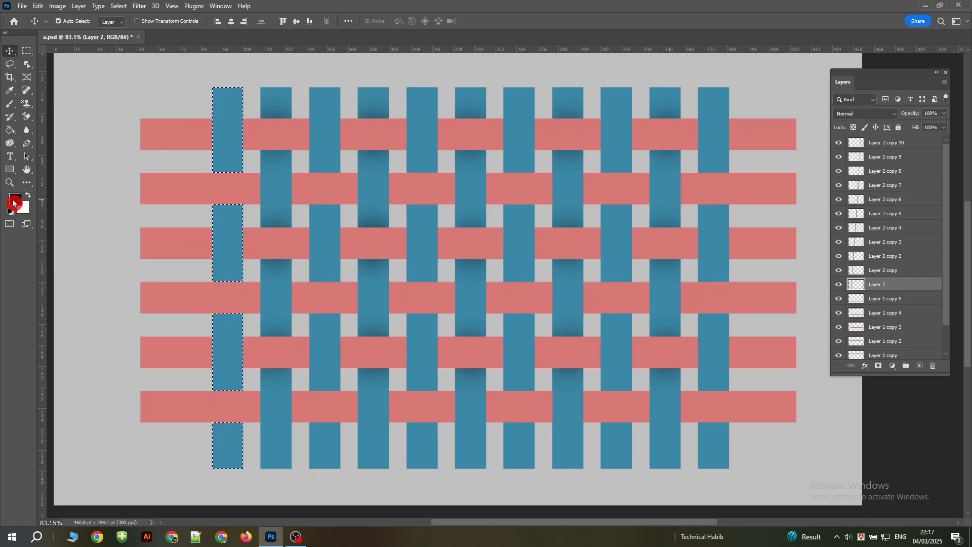
Set the foreground colour to a near-black red with hue 0°, shade the first blue strip's edges beside the overlapping red strips, and deselect
click(13, 203)
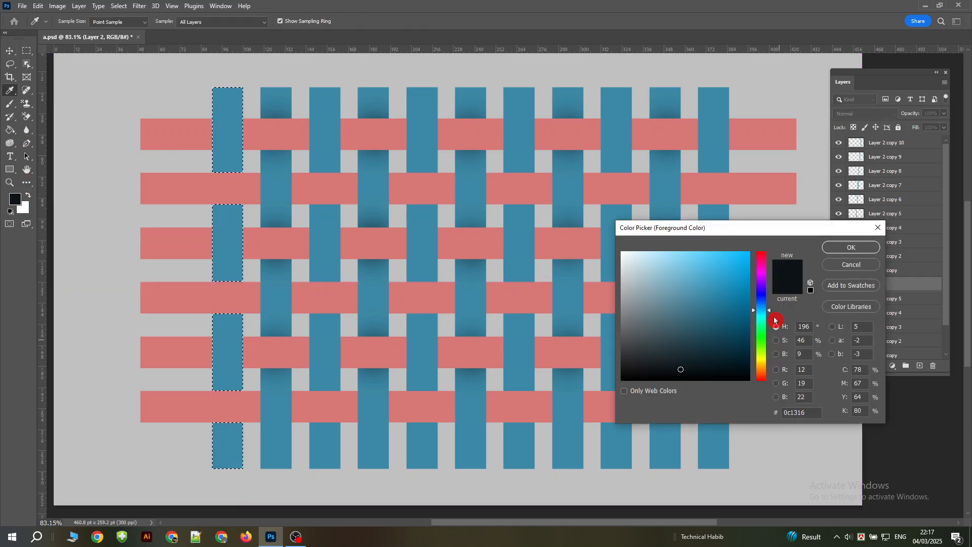
drag(770, 310, 770, 380)
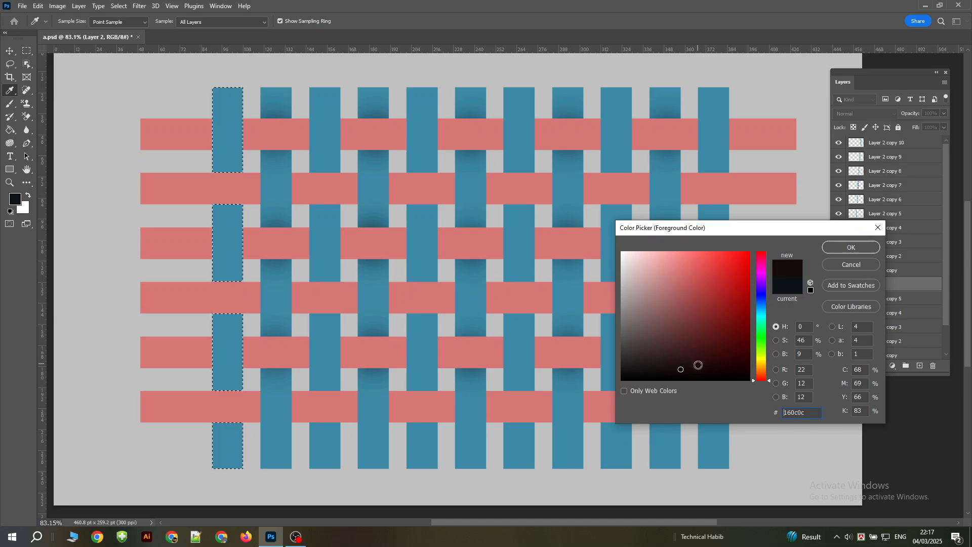
click(696, 368)
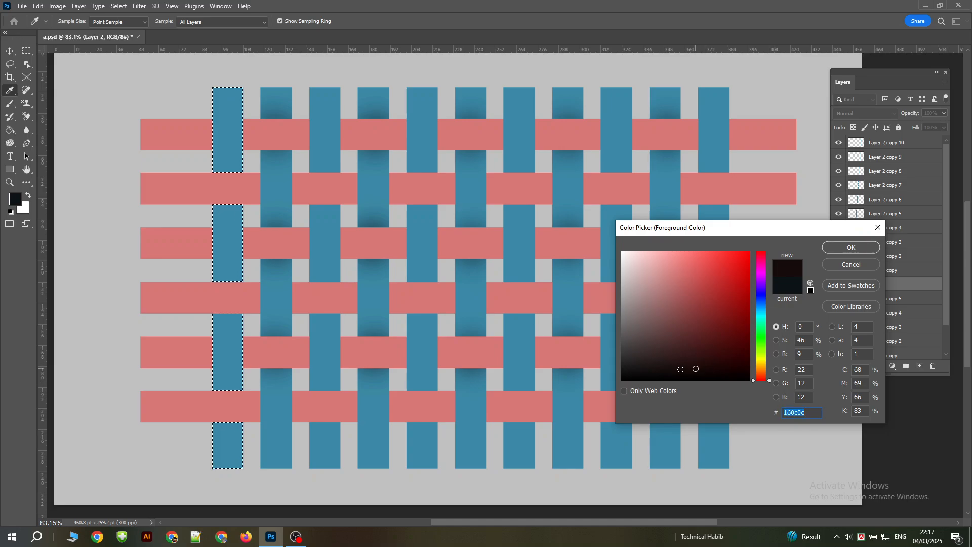
click(840, 253)
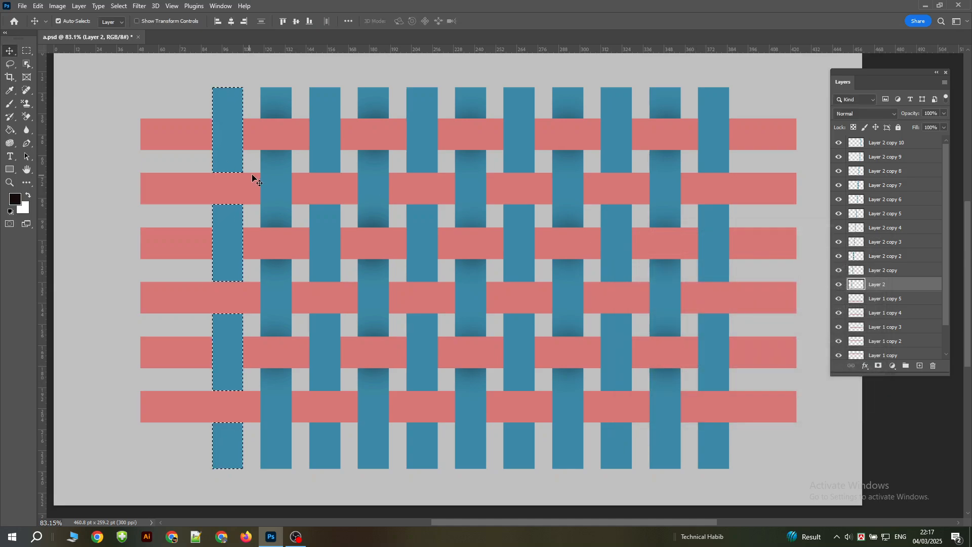
click(9, 104)
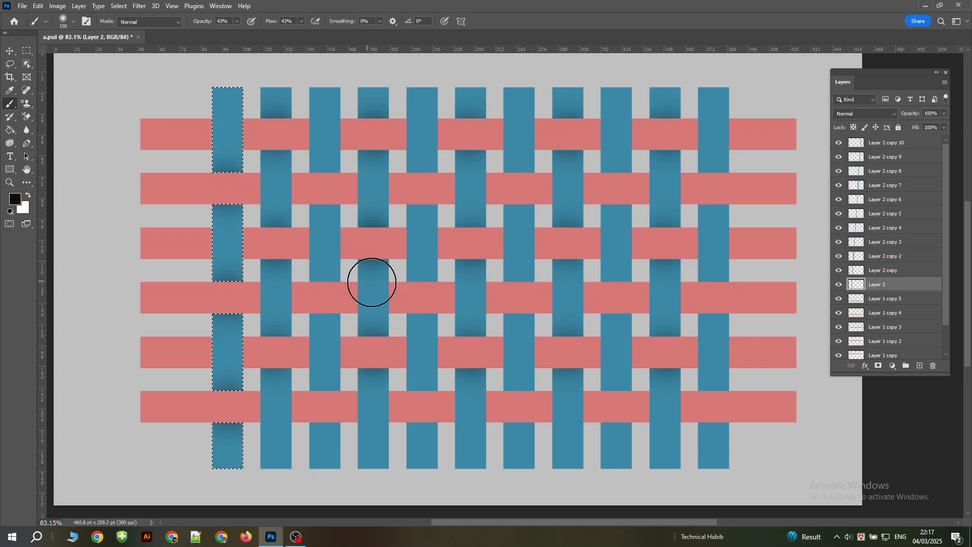
key(ctrl+d)
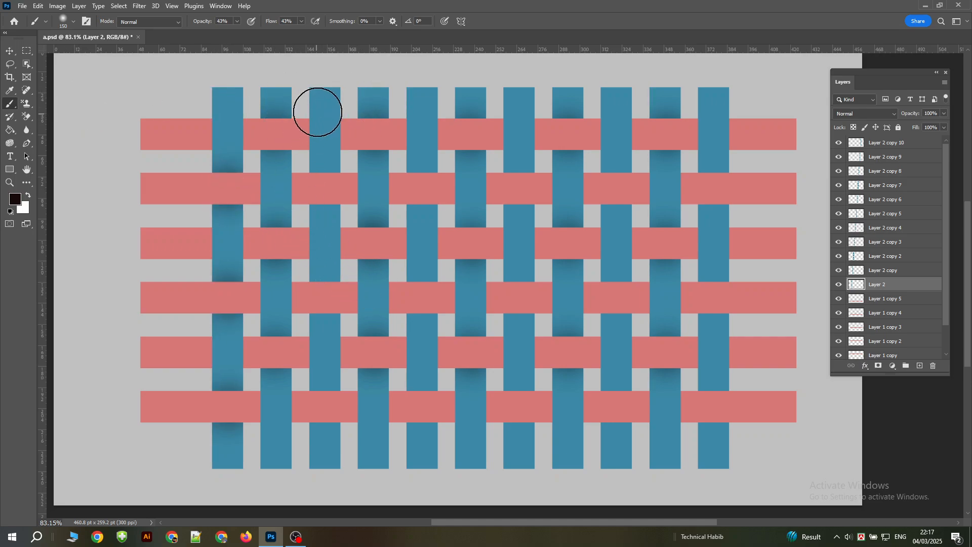
Select the outline of the third blue strip, Layer 2 copy 2, shade its edges beside the overlapping red strips, and deselect
click(15, 54)
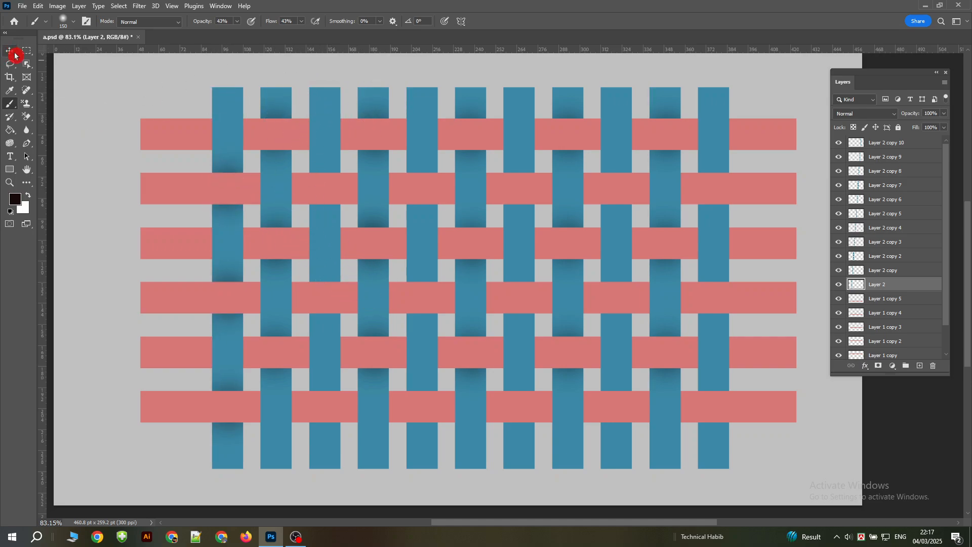
click(332, 105)
ctrl+click(855, 261)
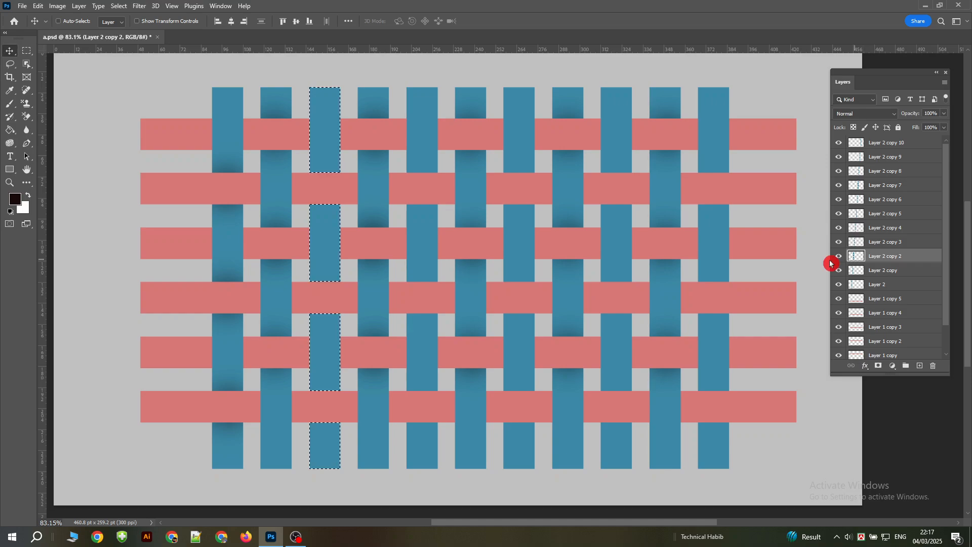
click(15, 105)
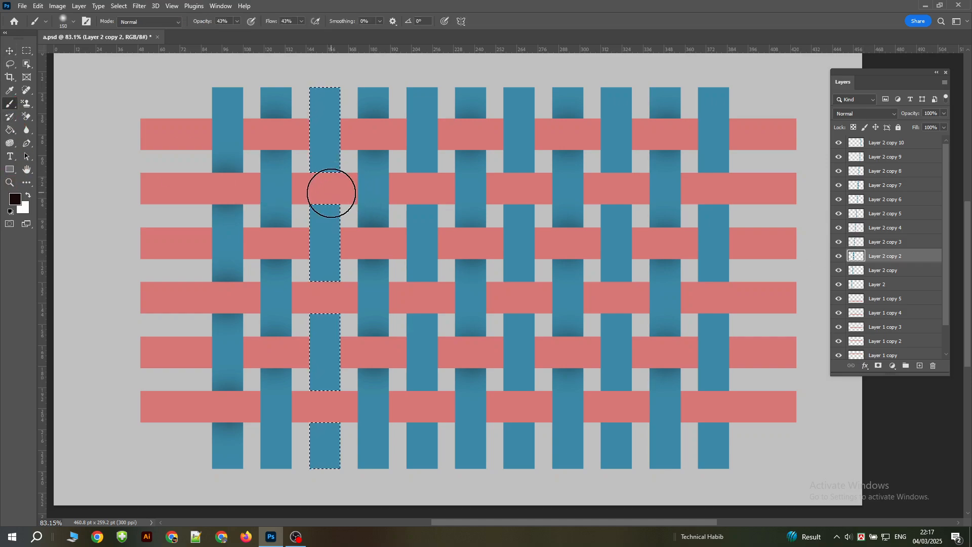
click(324, 188)
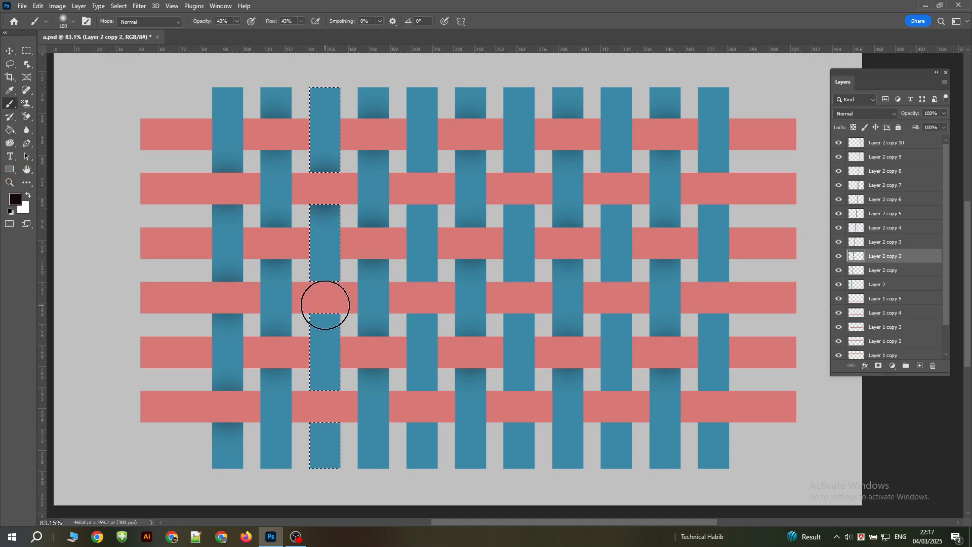
click(324, 297)
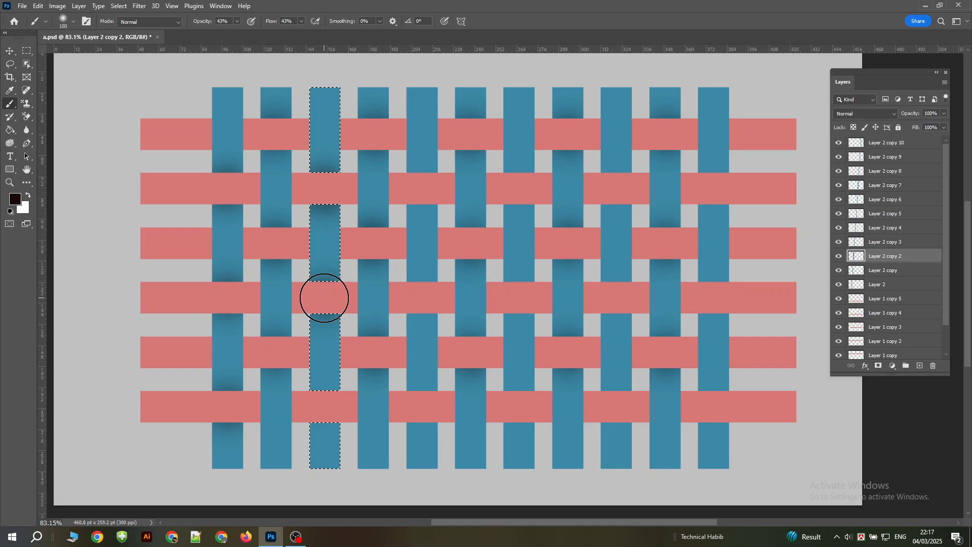
click(326, 409)
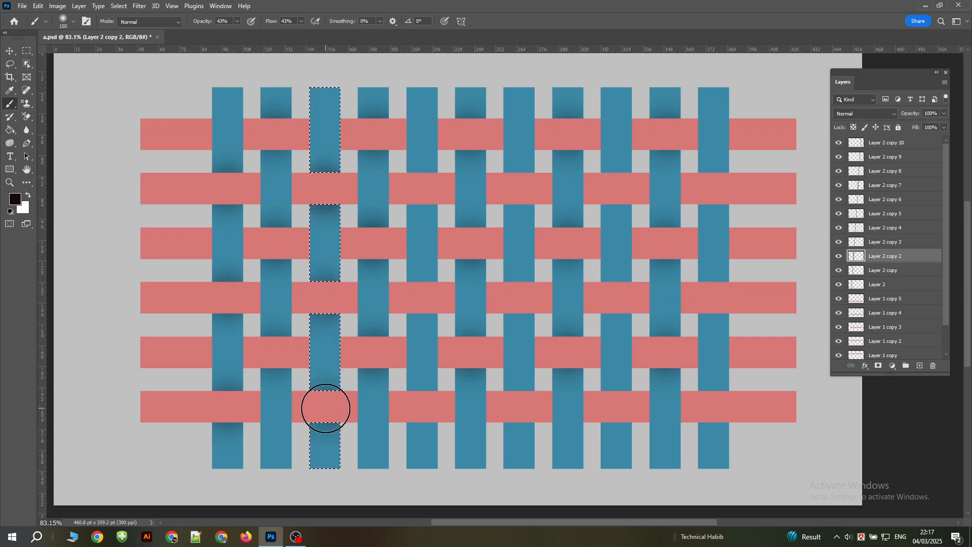
key(ctrl+d)
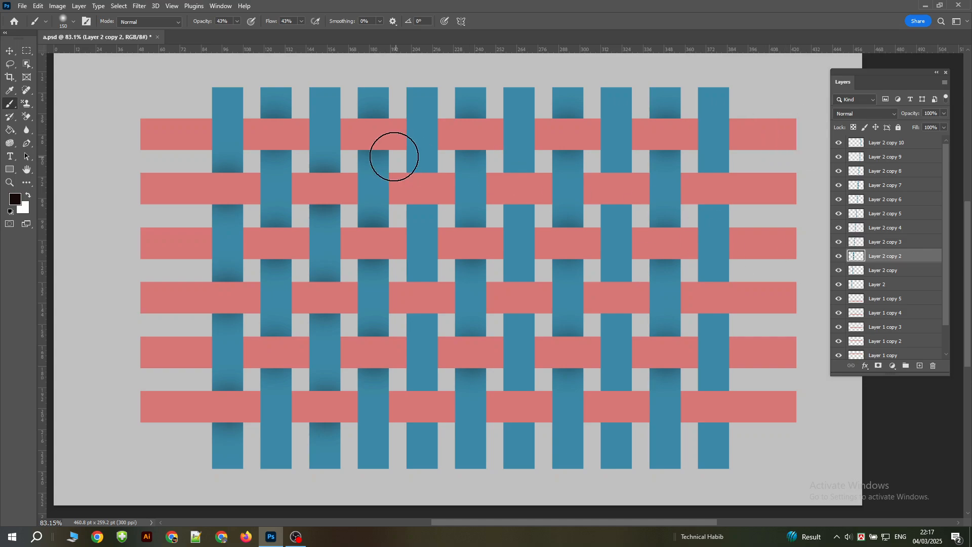
Select the outline of the fifth blue strip, Layer 2 copy 4, shade its edges beside the overlapping red strips, and deselect
click(9, 51)
click(414, 94)
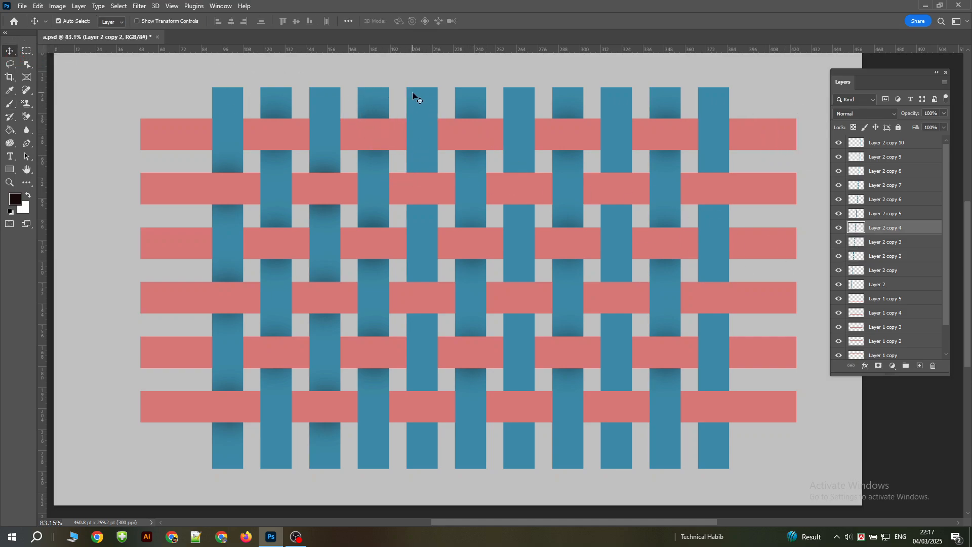
ctrl+click(854, 227)
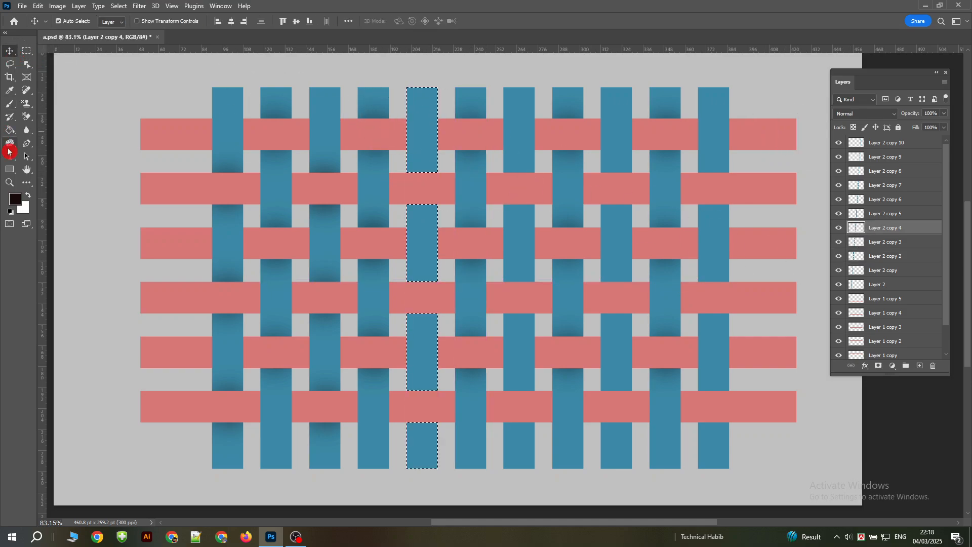
click(10, 104)
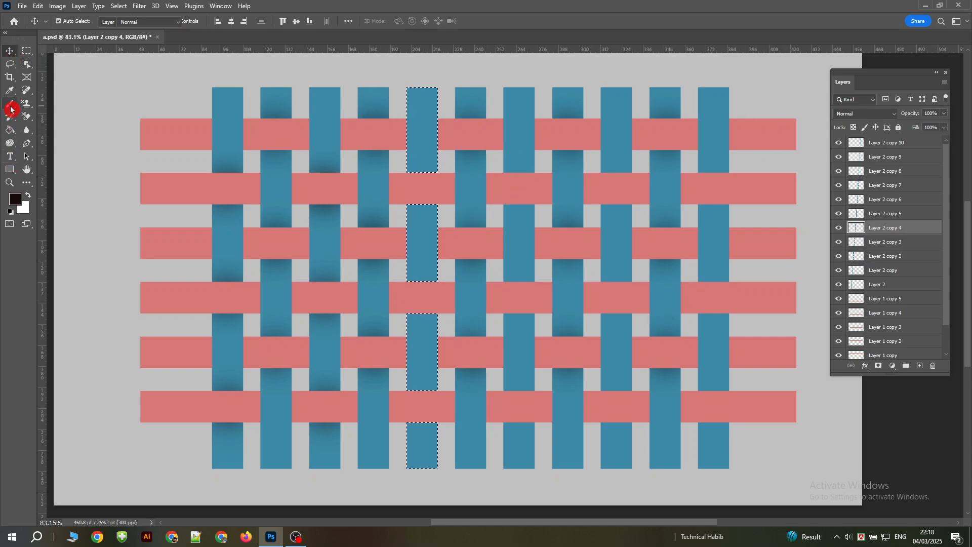
click(420, 188)
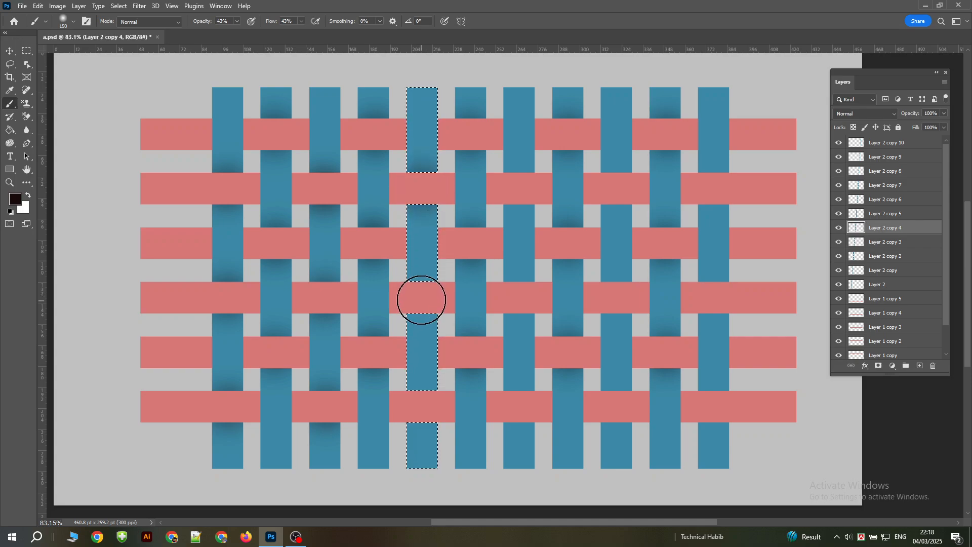
click(420, 297)
click(421, 297)
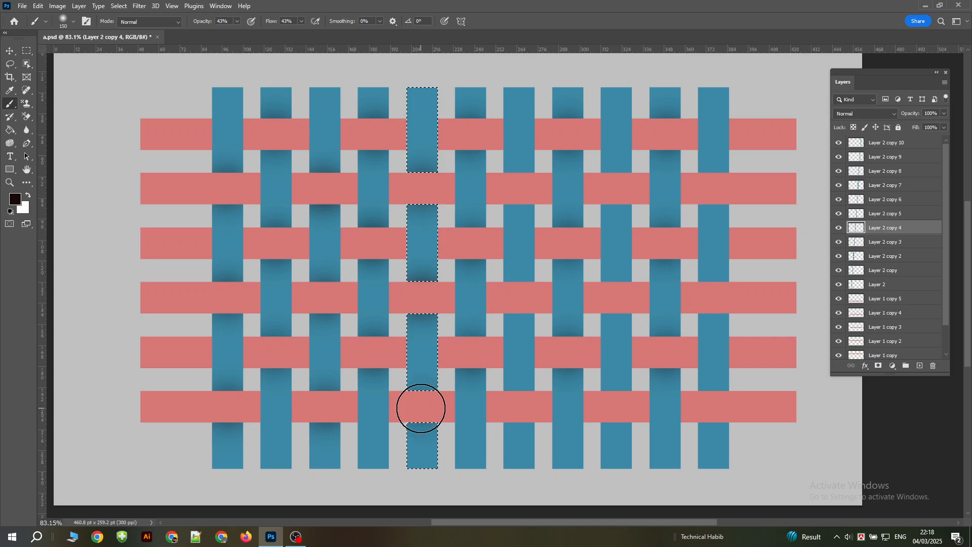
click(421, 408)
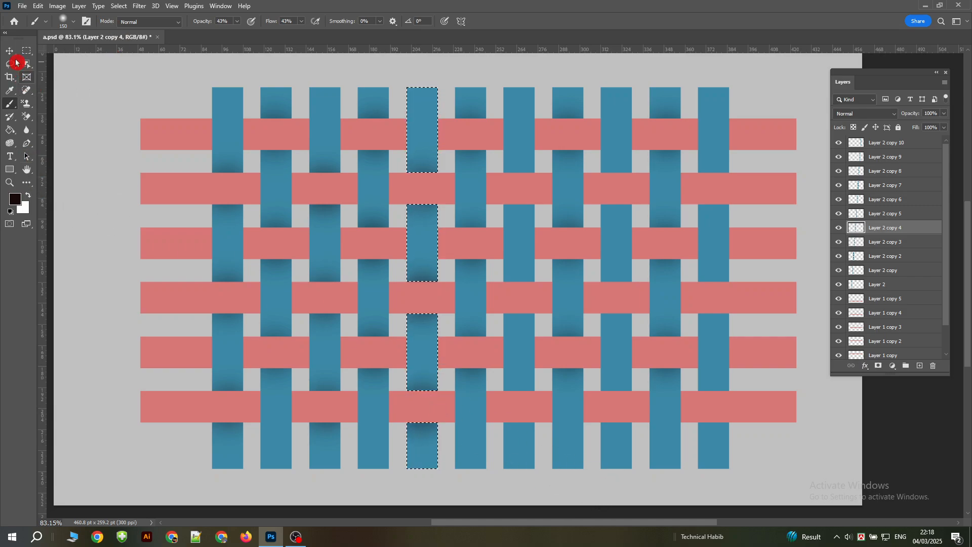
click(15, 59)
key(ctrl+d)
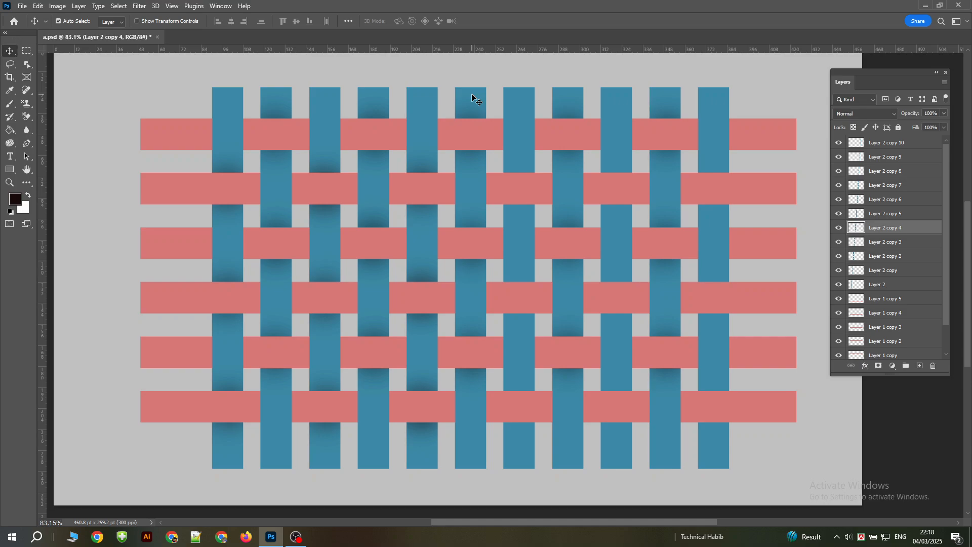
Select the outline of the seventh blue strip, Layer 2 copy 6, shade its edges beside the overlapping red strips, and deselect
click(515, 98)
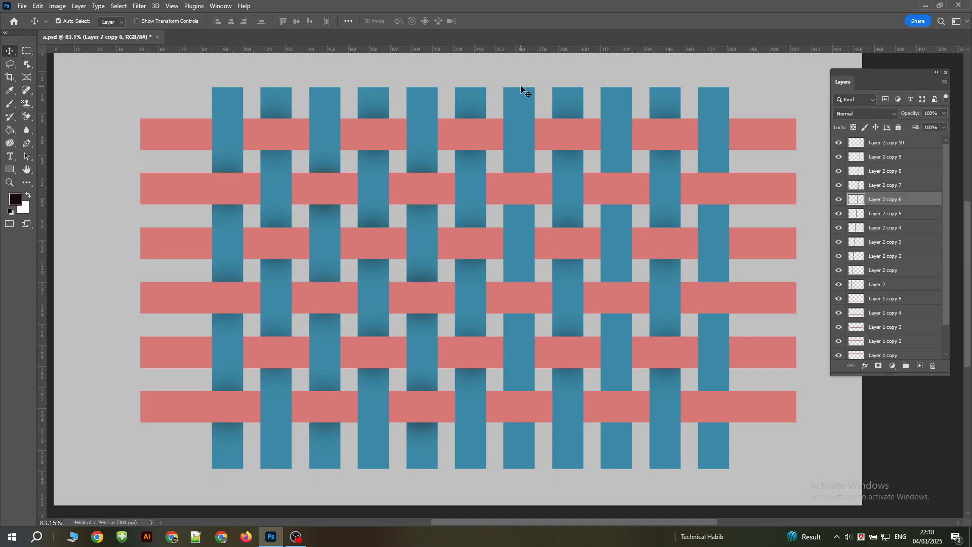
ctrl+click(859, 200)
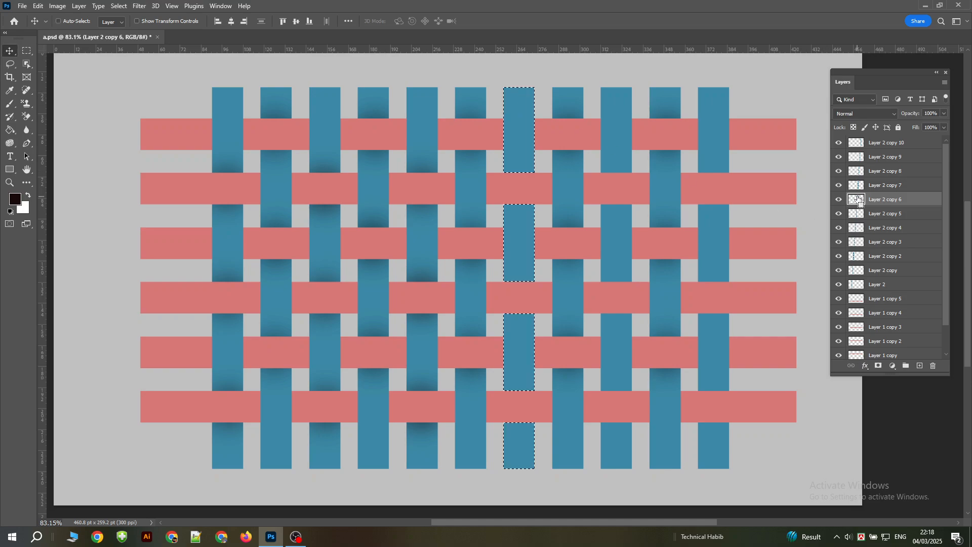
click(17, 107)
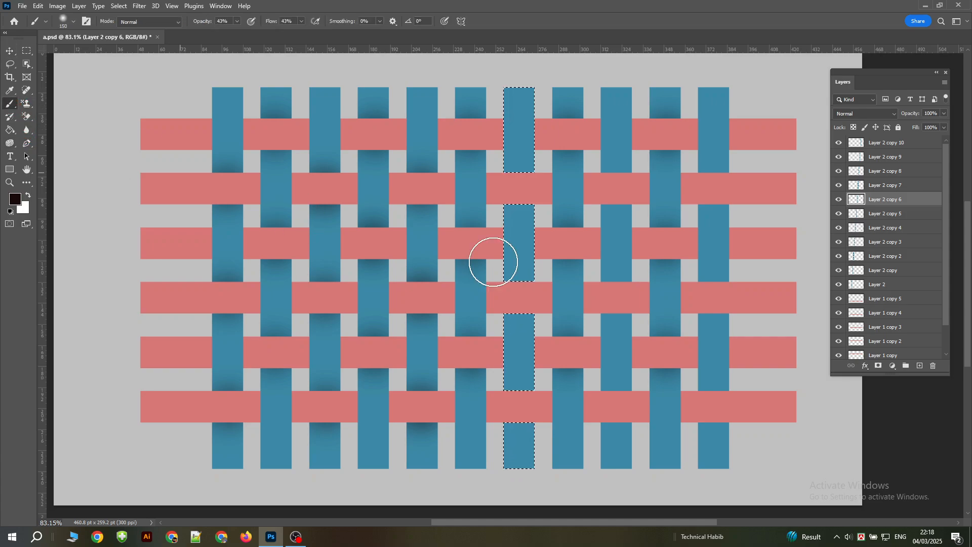
click(518, 188)
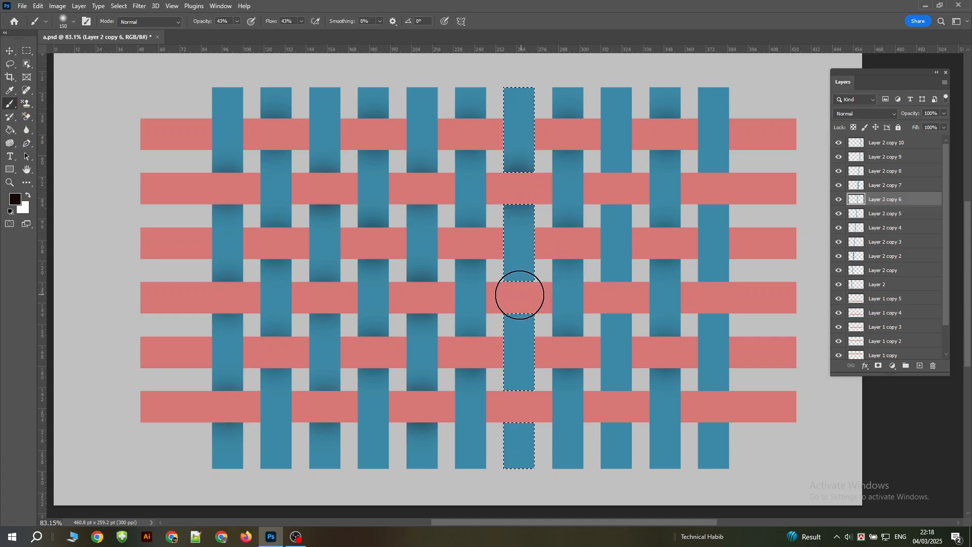
click(517, 295)
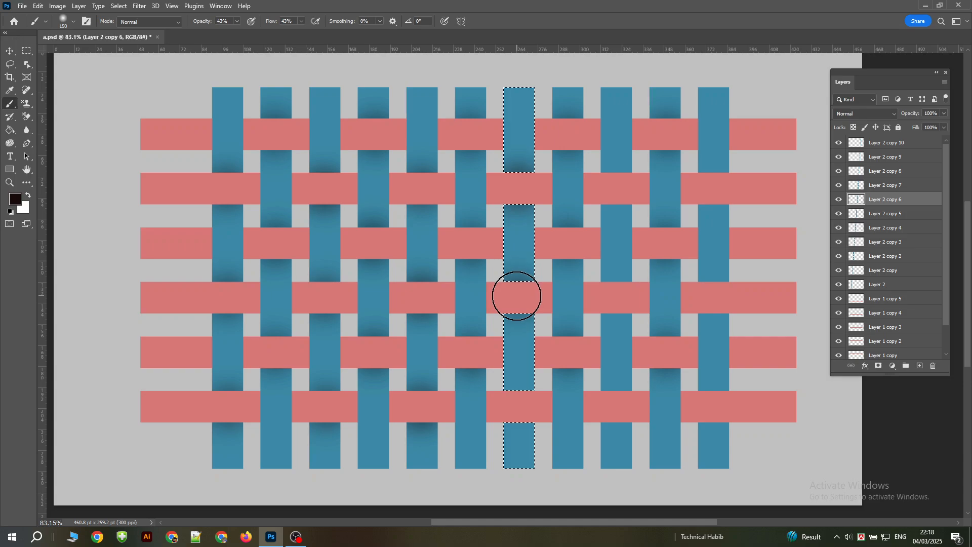
click(517, 296)
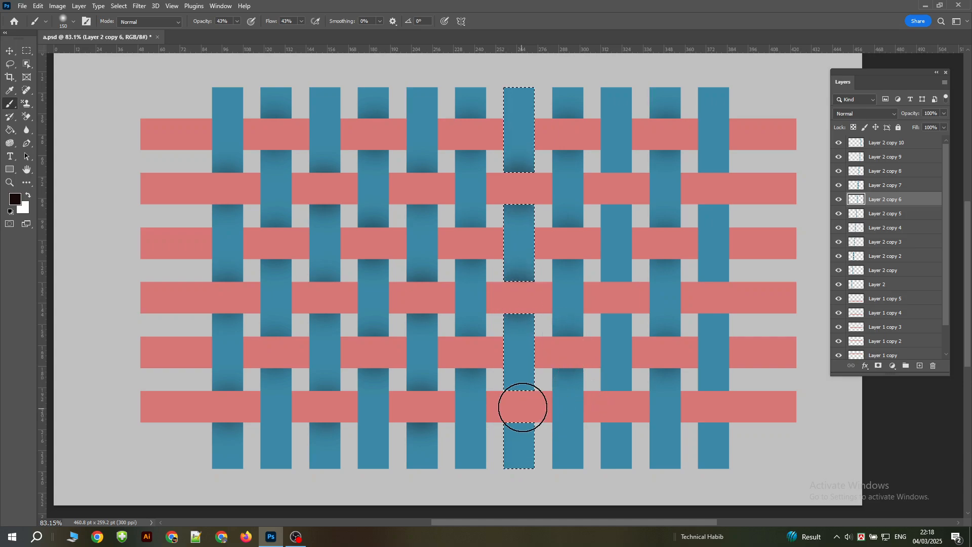
click(518, 405)
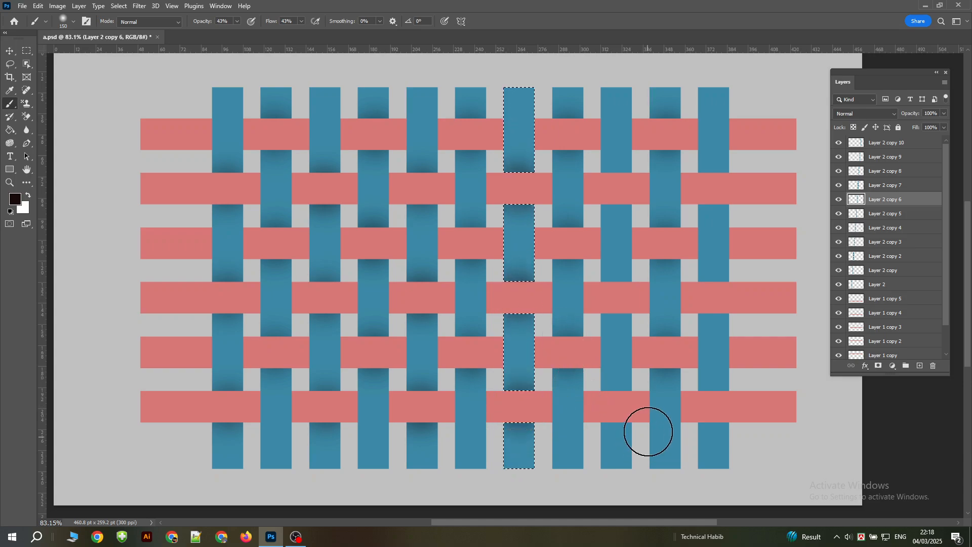
key(ctrl+d)
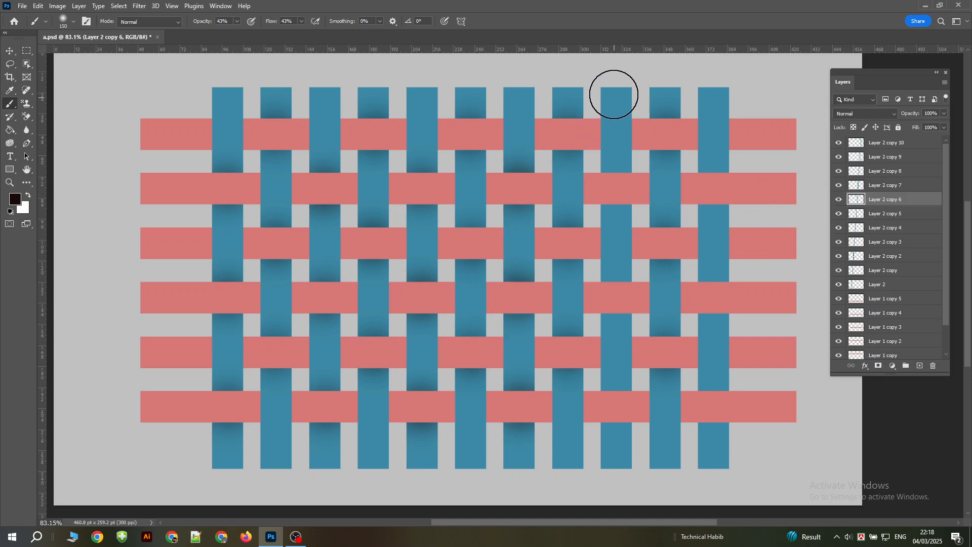
Select the outline of the ninth blue strip, Layer 2 copy 8, shade its edges beside the overlapping red strips, and deselect
click(8, 50)
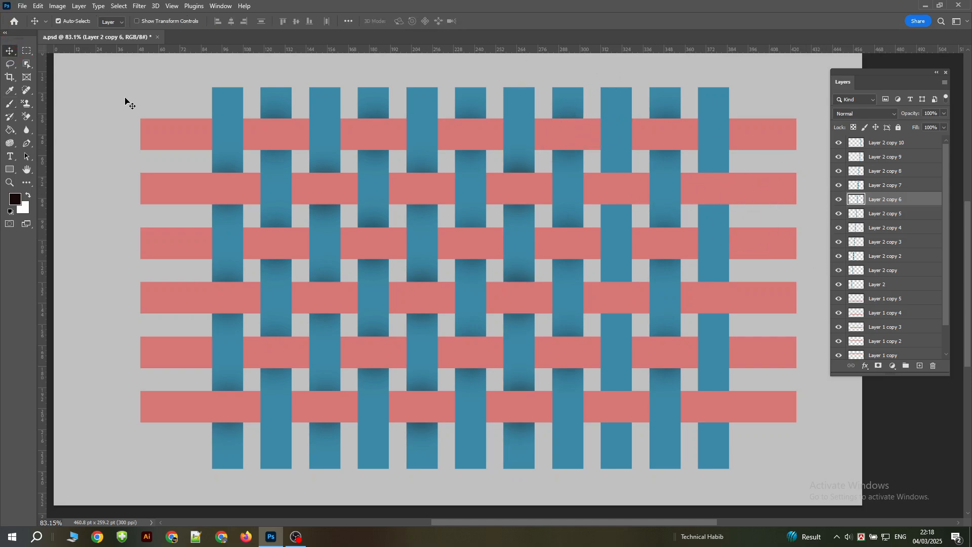
click(618, 101)
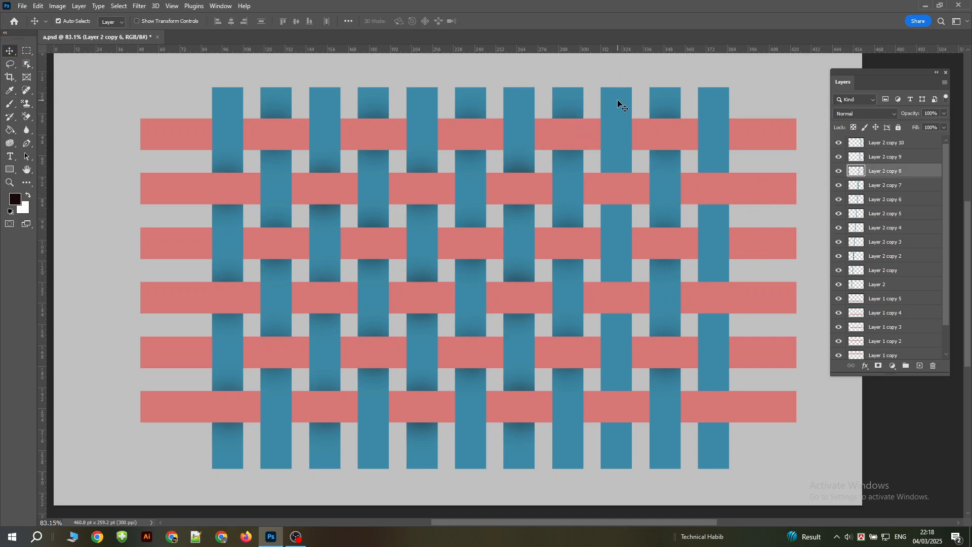
ctrl+click(859, 174)
click(9, 104)
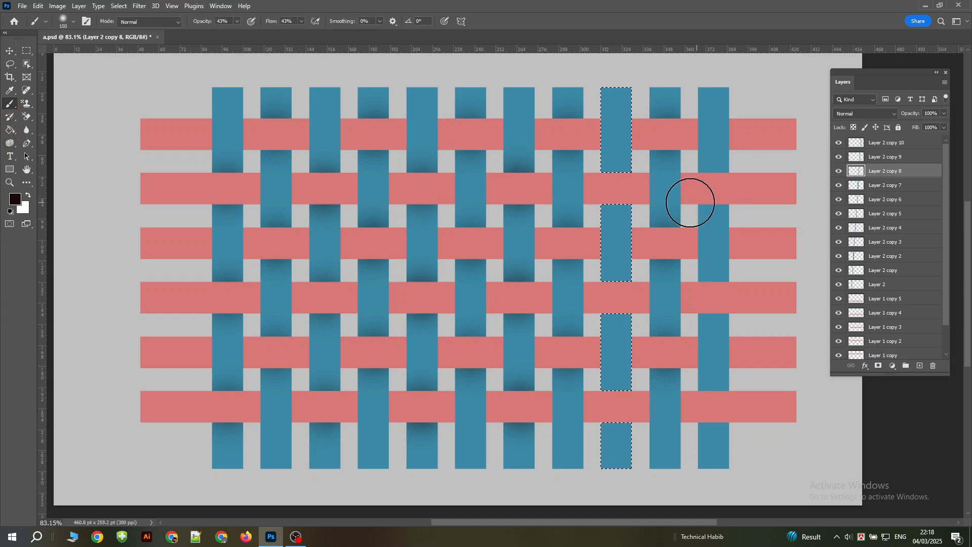
click(619, 188)
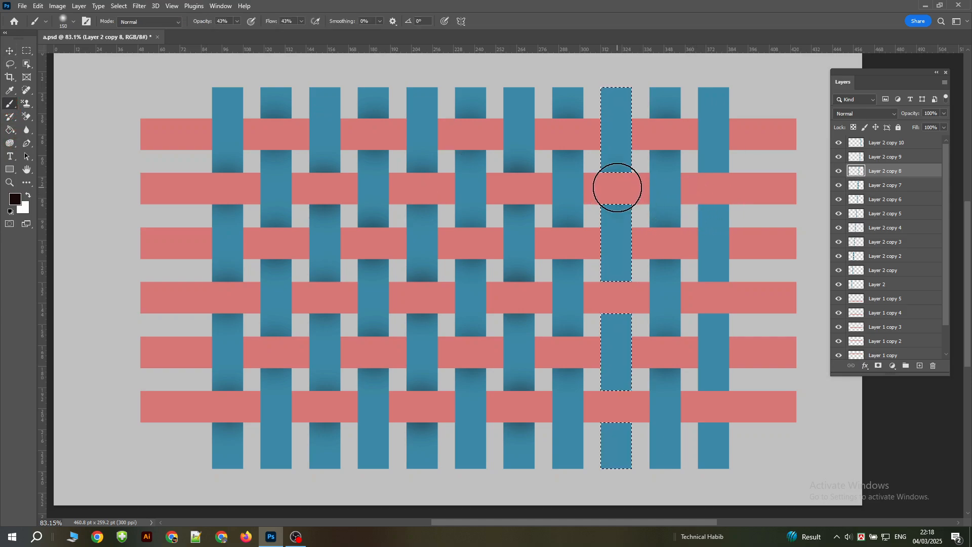
click(616, 299)
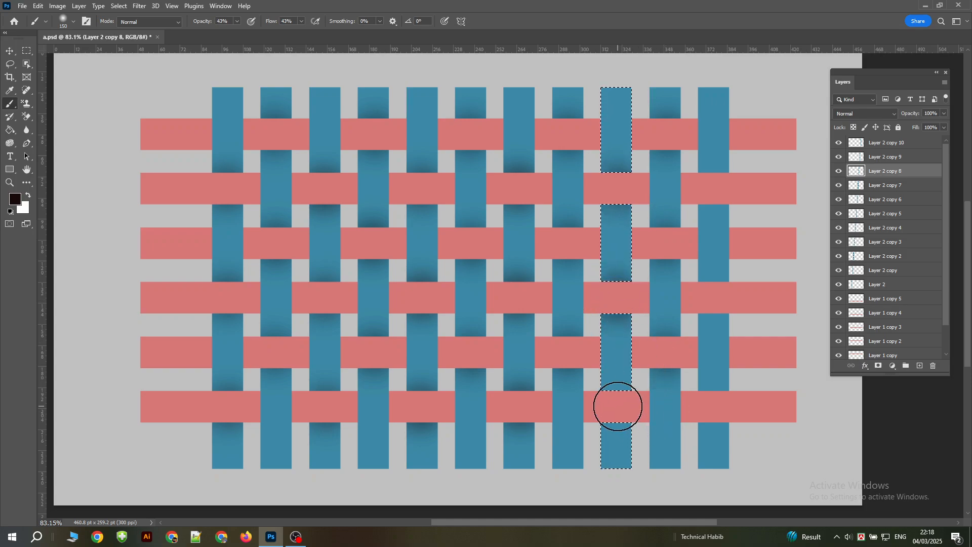
click(621, 406)
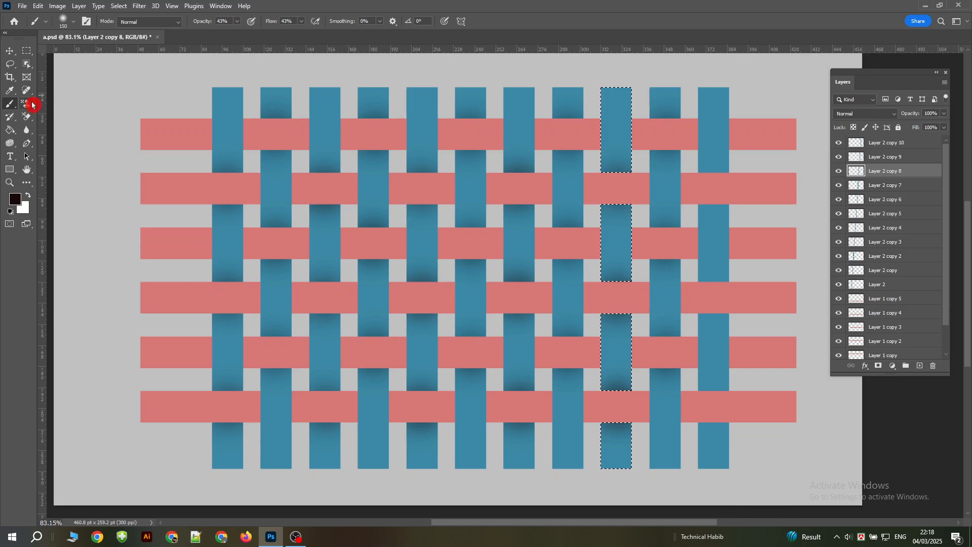
key(ctrl+d)
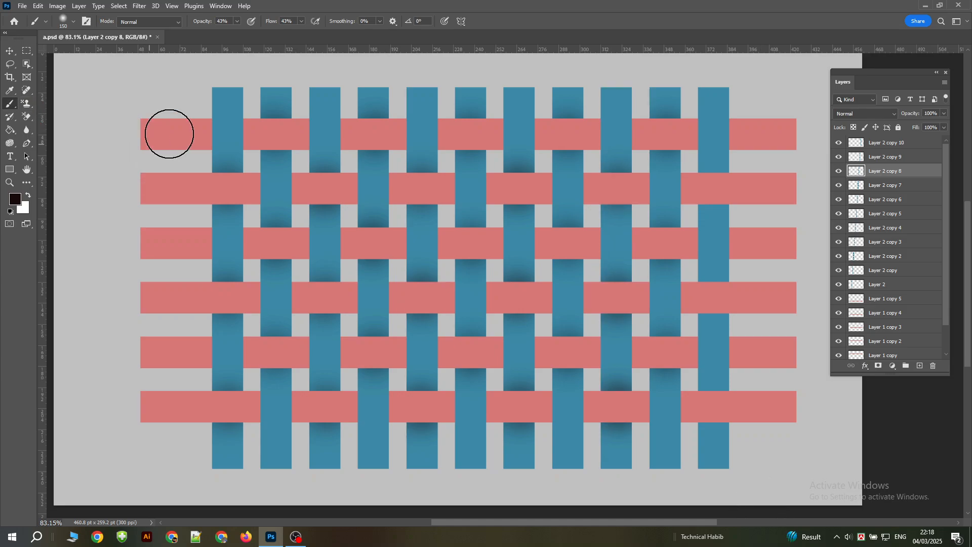
Select the outline of the eleventh blue strip, Layer 2 copy 10, shade its edges beside the overlapping red strips, and deselect
click(10, 51)
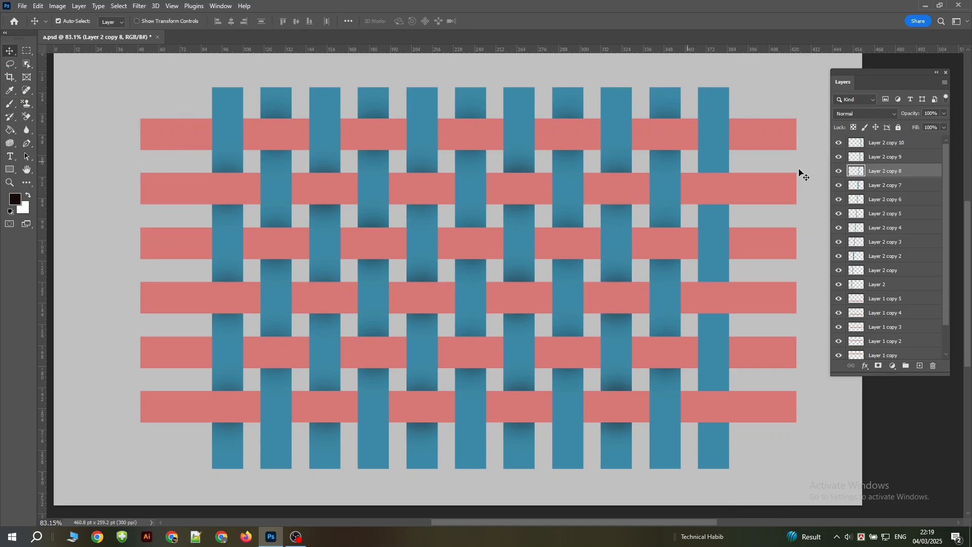
click(711, 110)
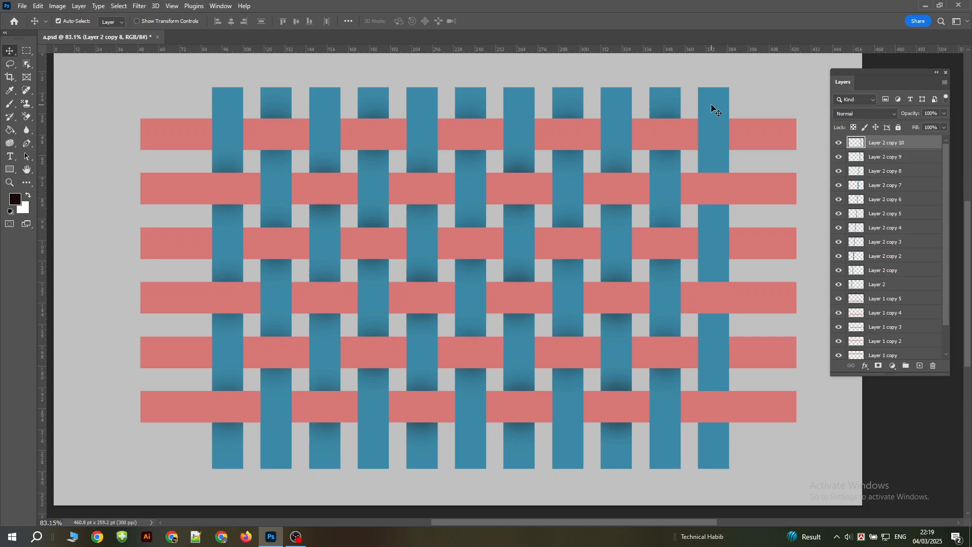
ctrl+click(858, 144)
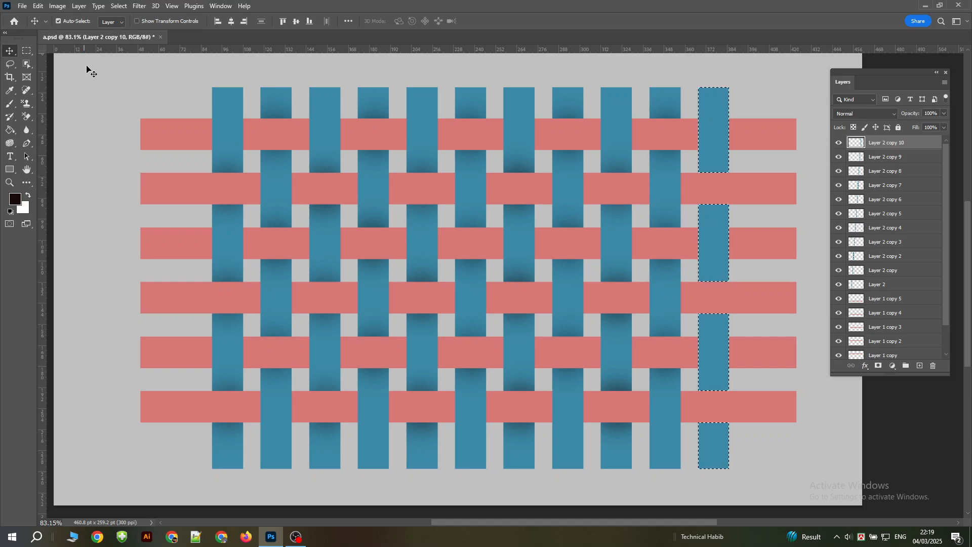
click(19, 106)
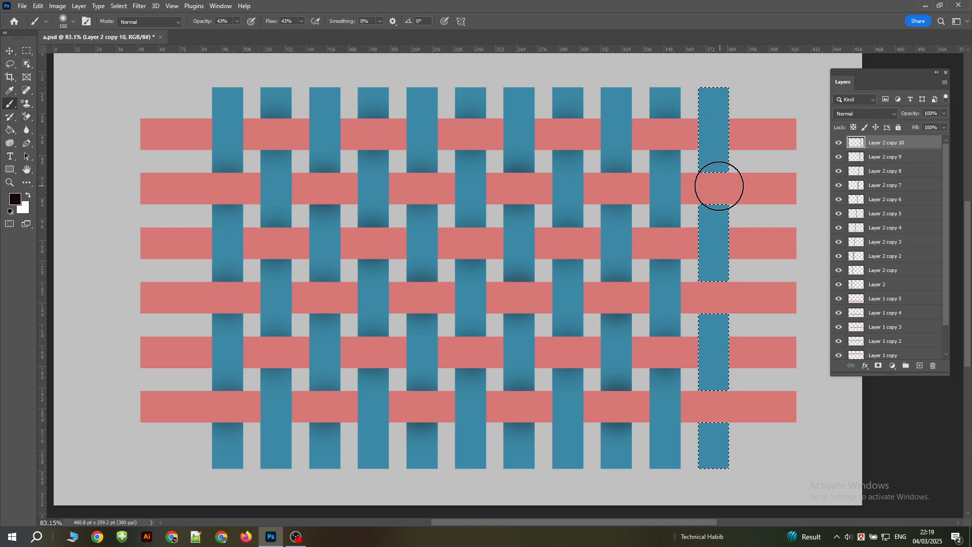
click(711, 185)
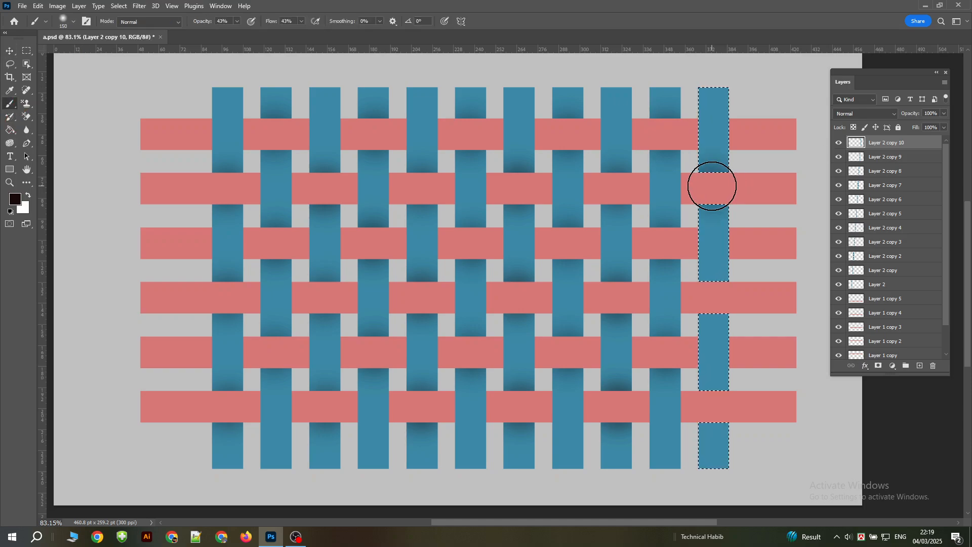
click(716, 298)
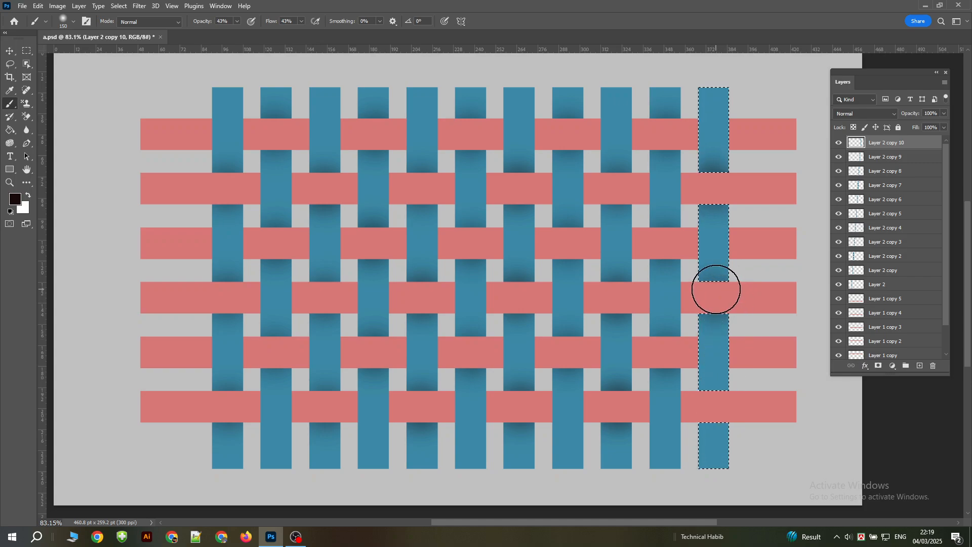
click(716, 406)
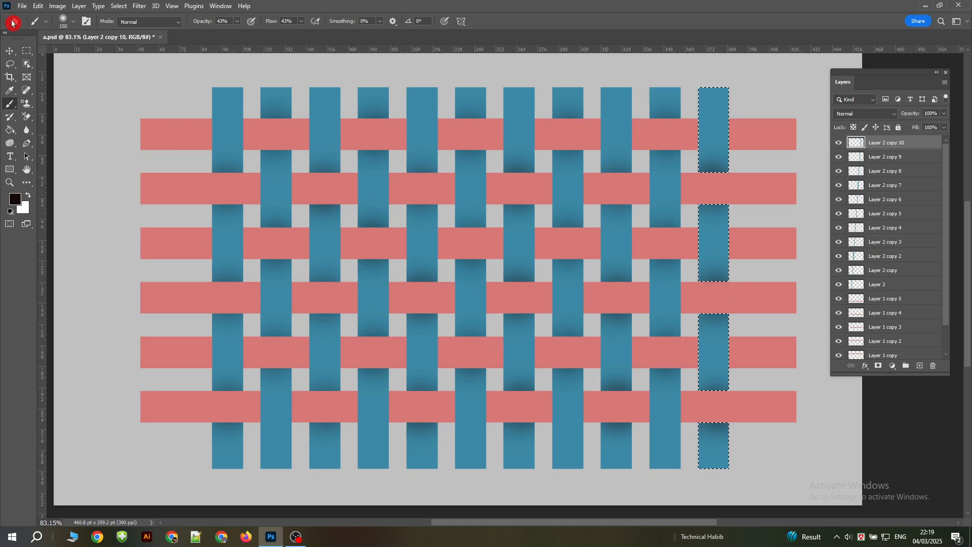
key(ctrl+d)
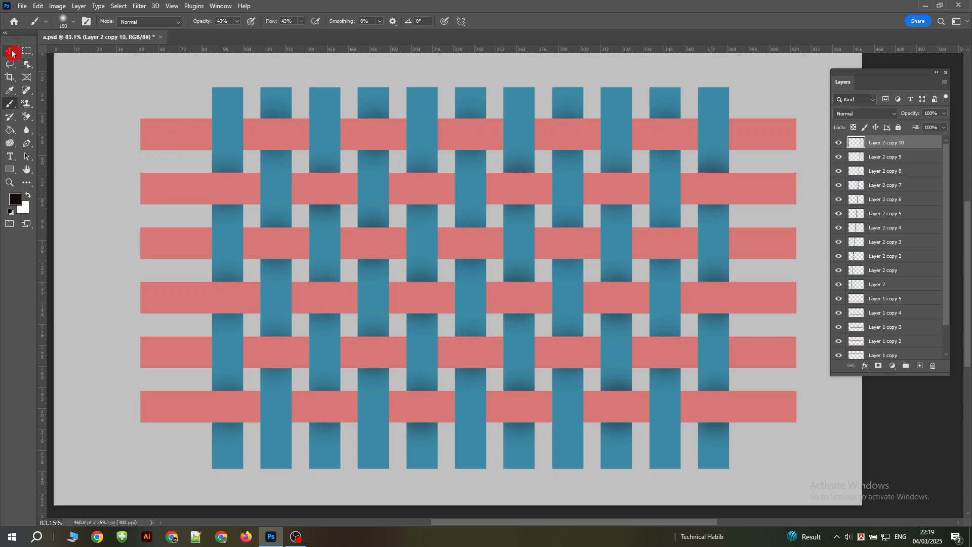
click(12, 53)
click(166, 97)
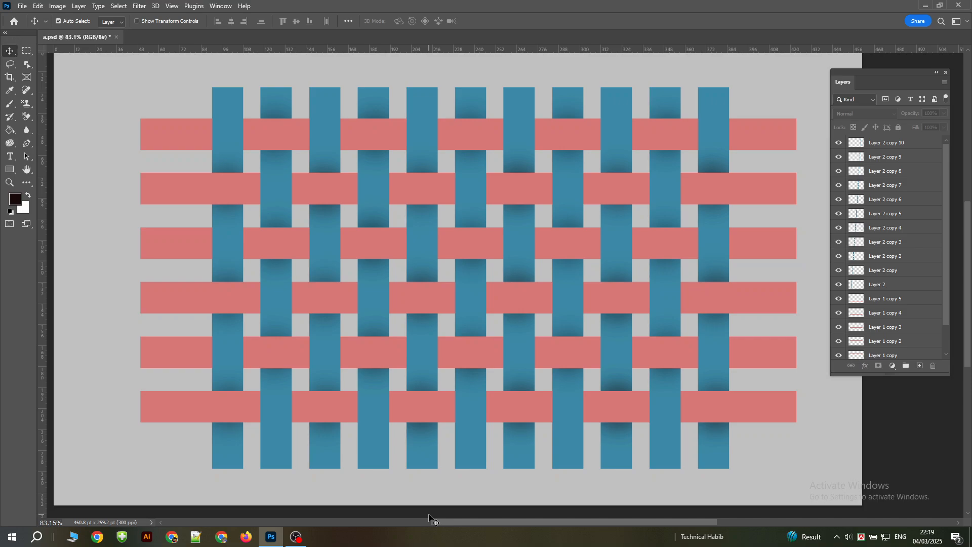
Select the outline of the first red strip, Layer 1, shade it on both sides of each overlapping blue strip, and deselect
click(179, 143)
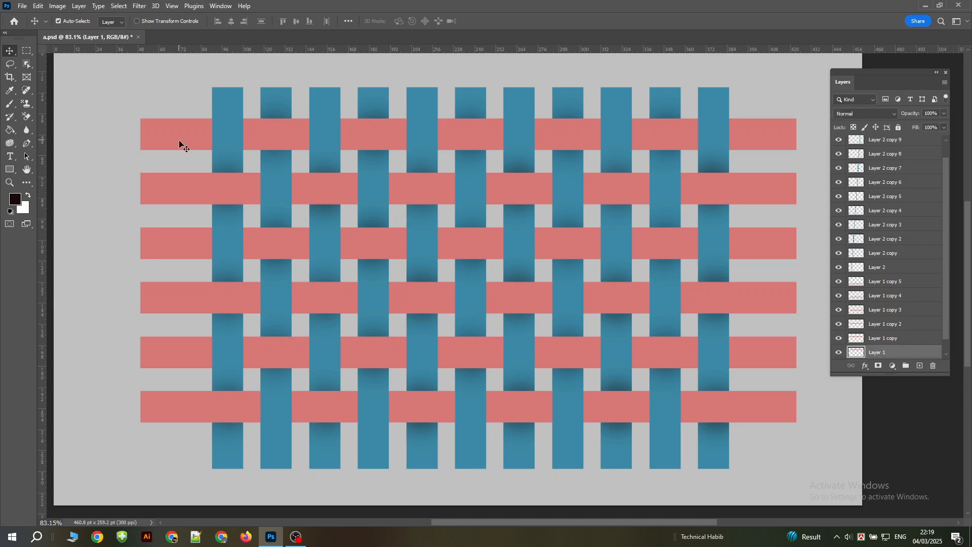
ctrl+click(863, 357)
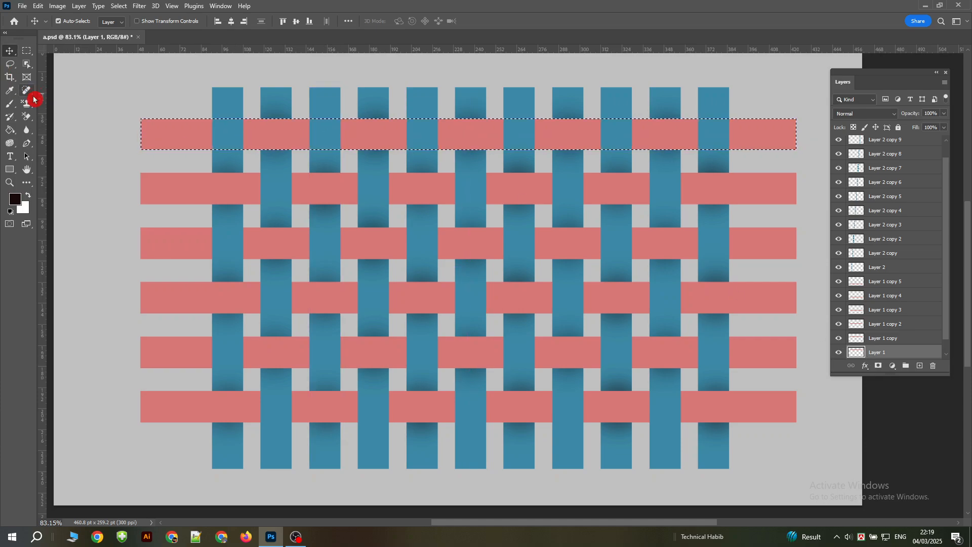
click(9, 103)
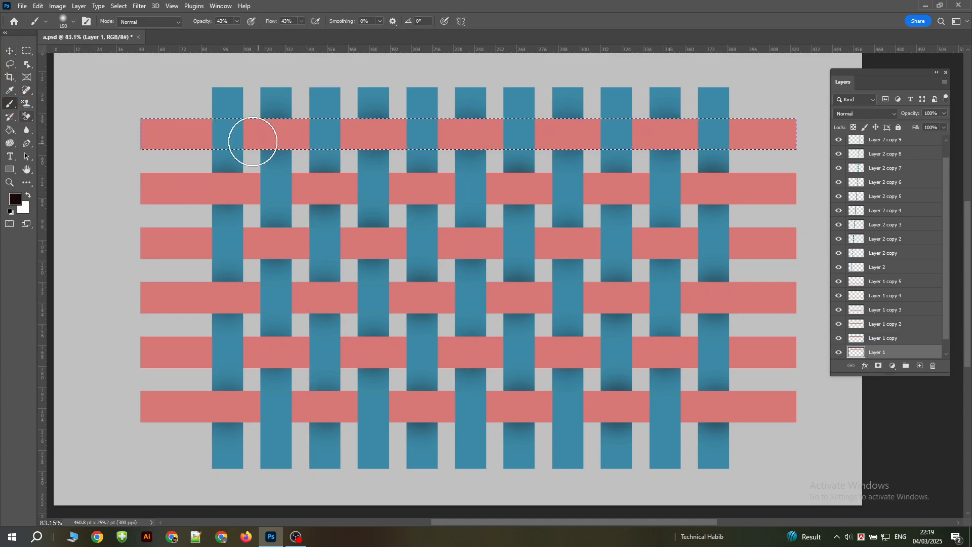
click(227, 135)
click(226, 135)
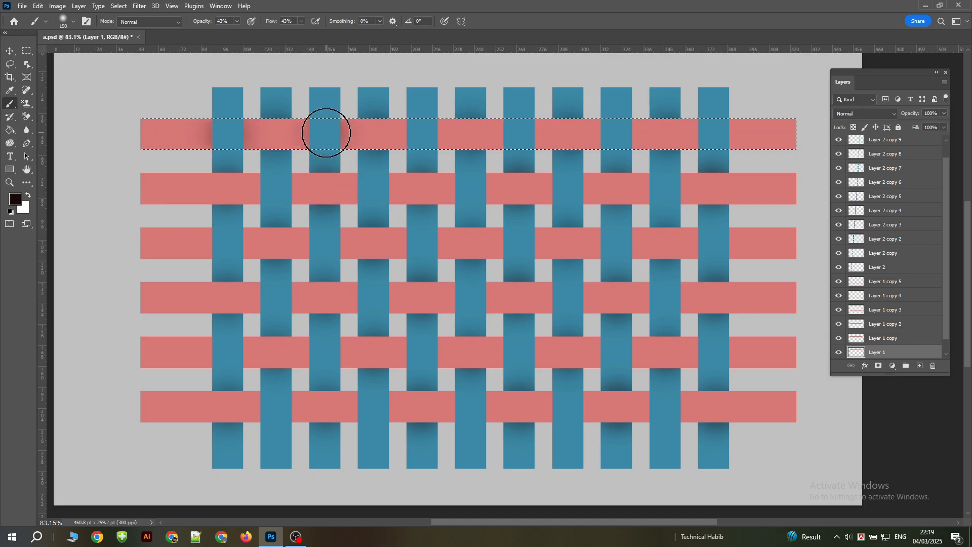
click(326, 133)
click(423, 136)
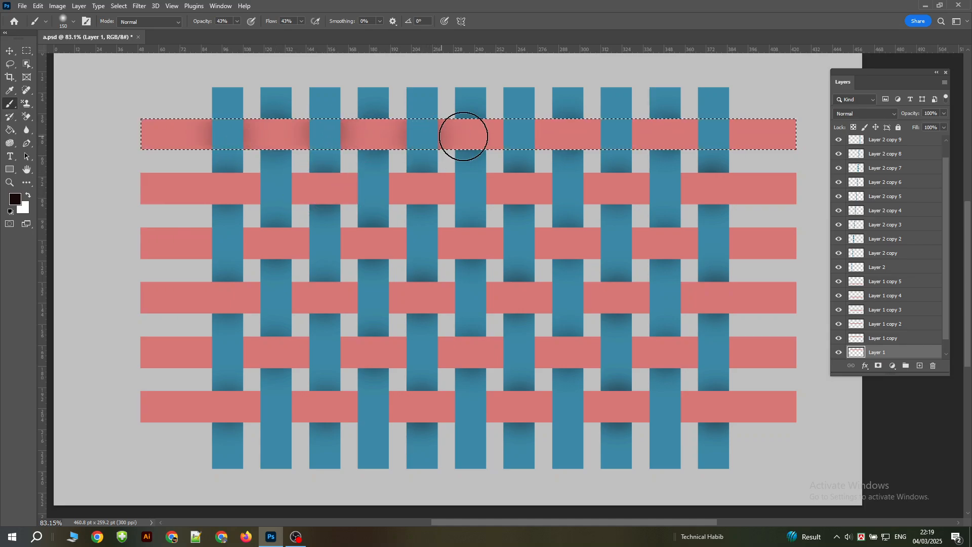
click(522, 134)
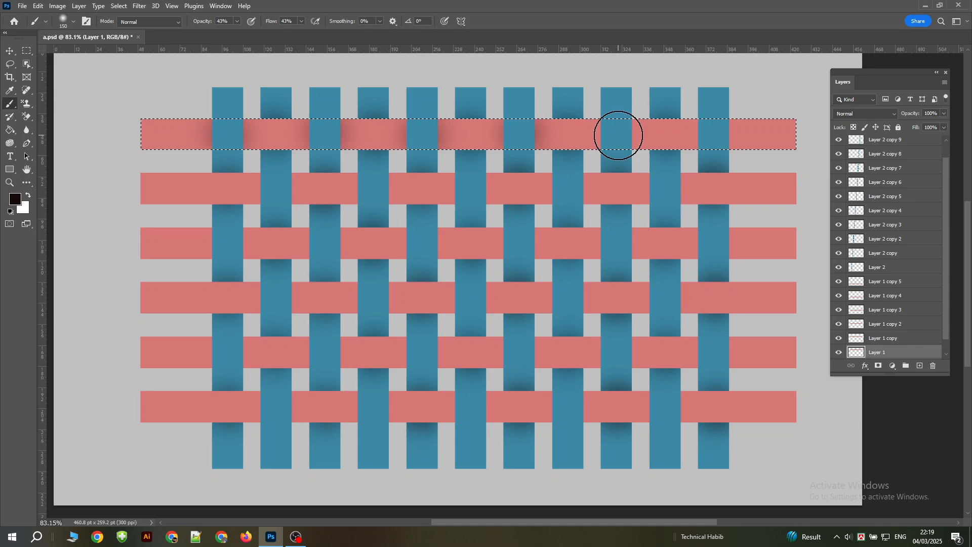
click(618, 134)
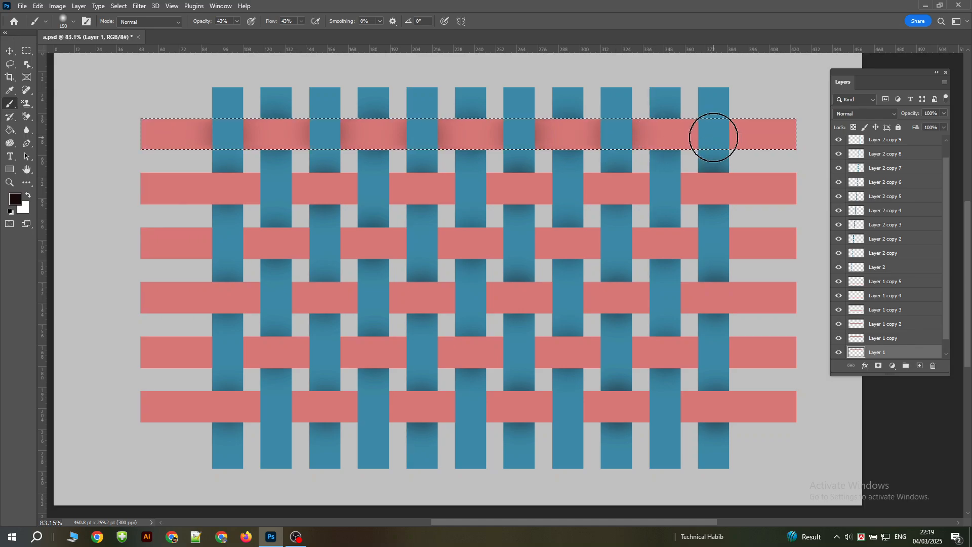
click(714, 135)
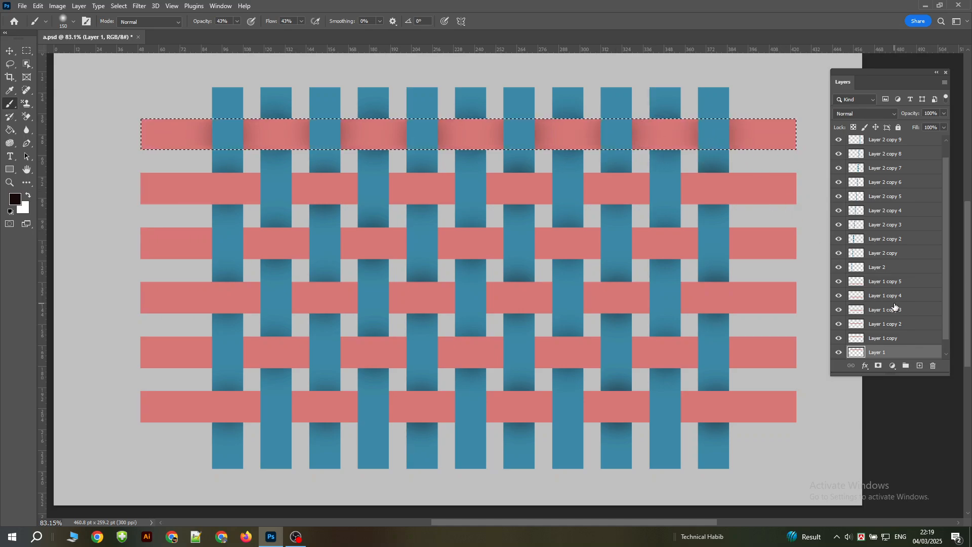
key(ctrl+d)
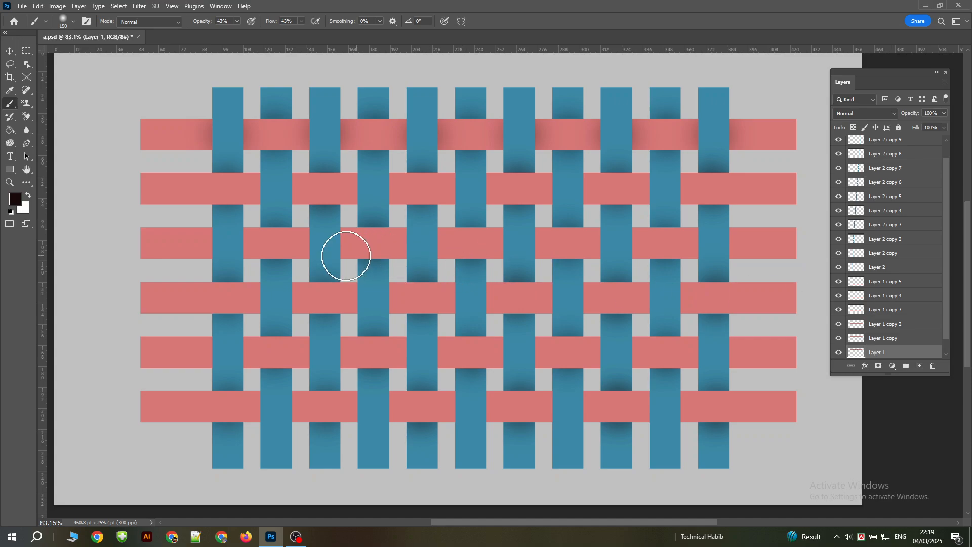
Select the outline of the second red strip, Layer 1 copy, shade it on both sides of each overlapping blue strip, and deselect
click(7, 51)
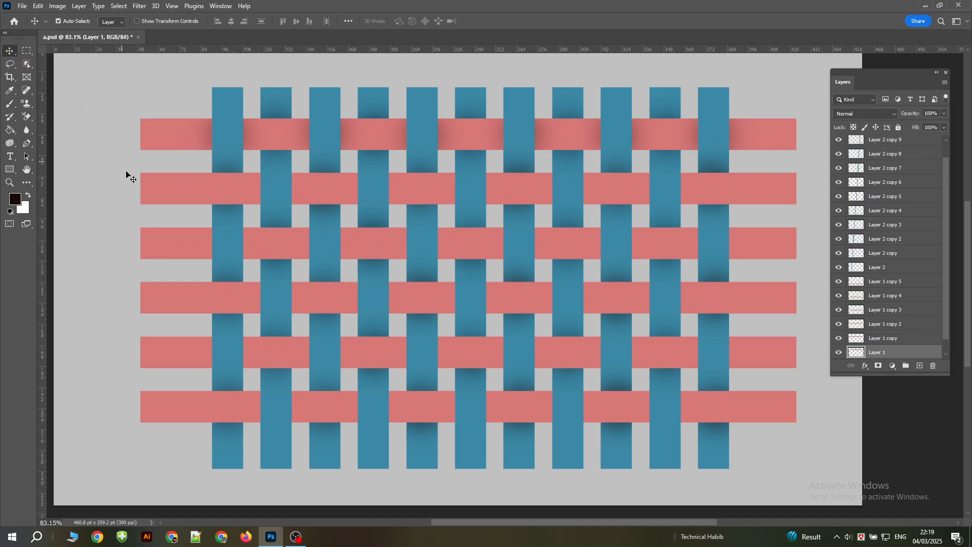
click(152, 190)
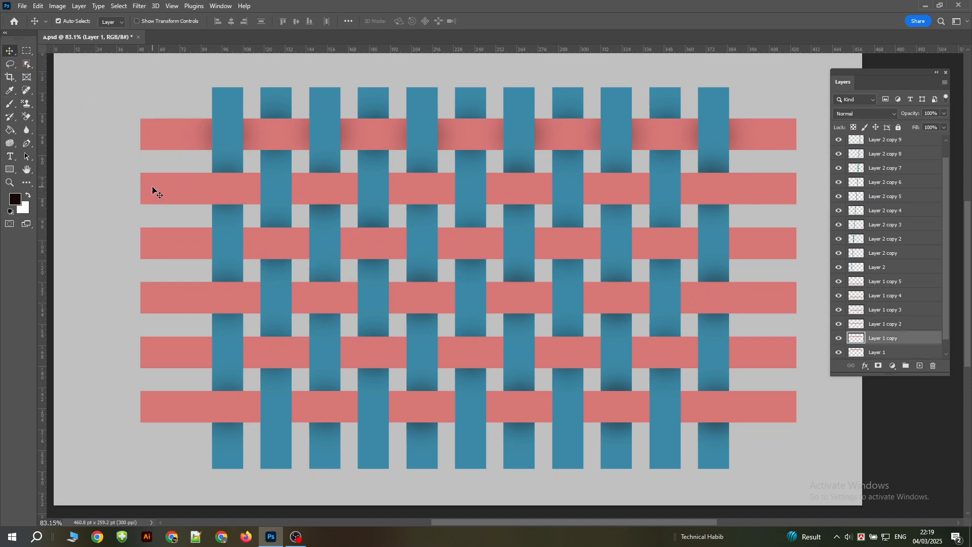
ctrl+click(857, 339)
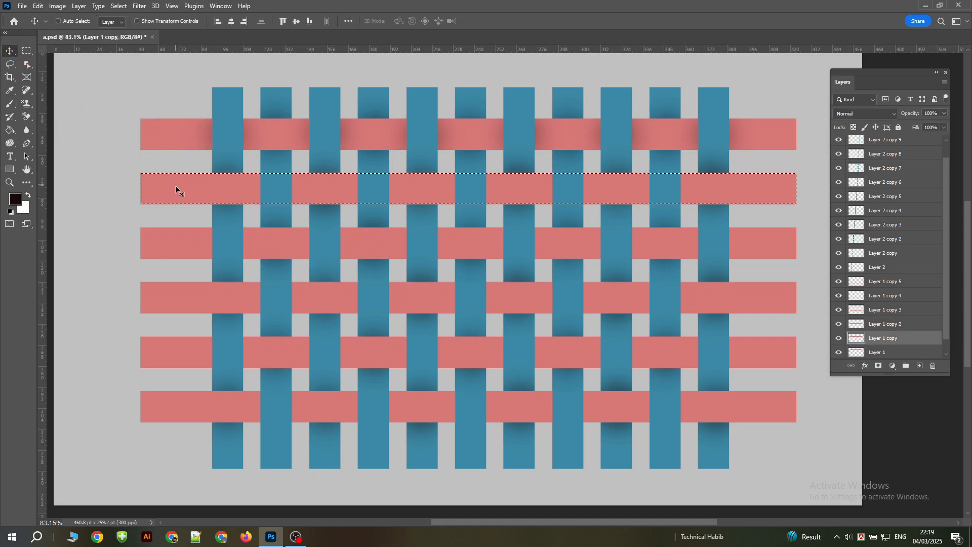
click(10, 103)
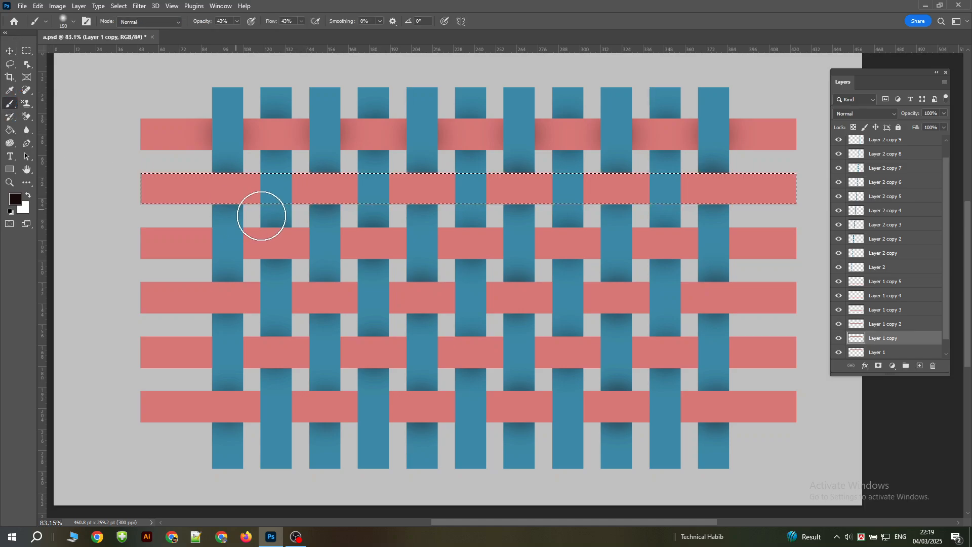
click(275, 188)
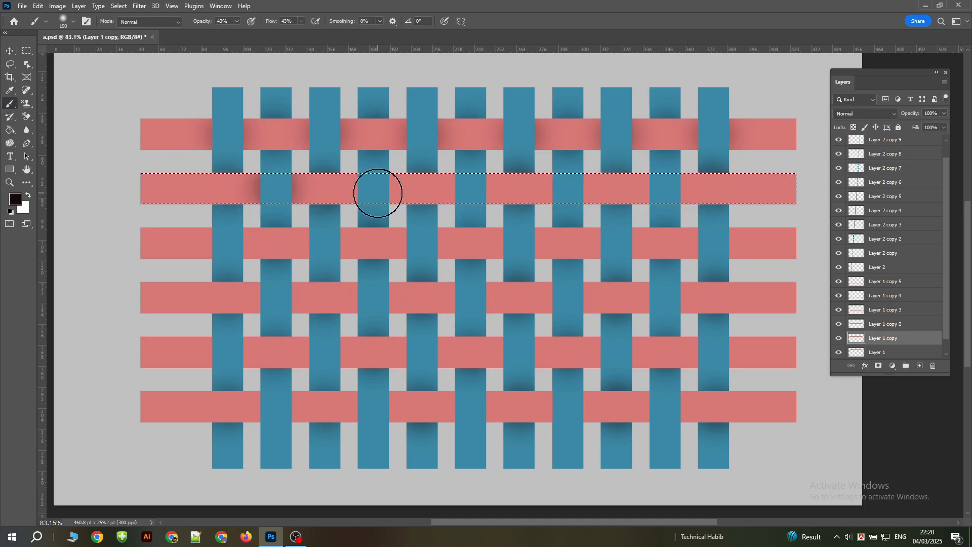
click(373, 188)
click(373, 188)
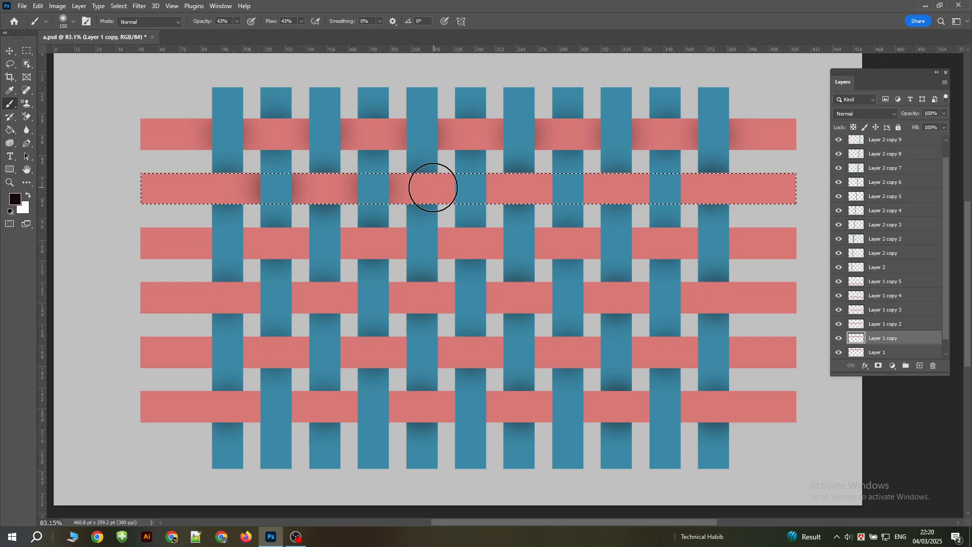
click(373, 188)
click(471, 186)
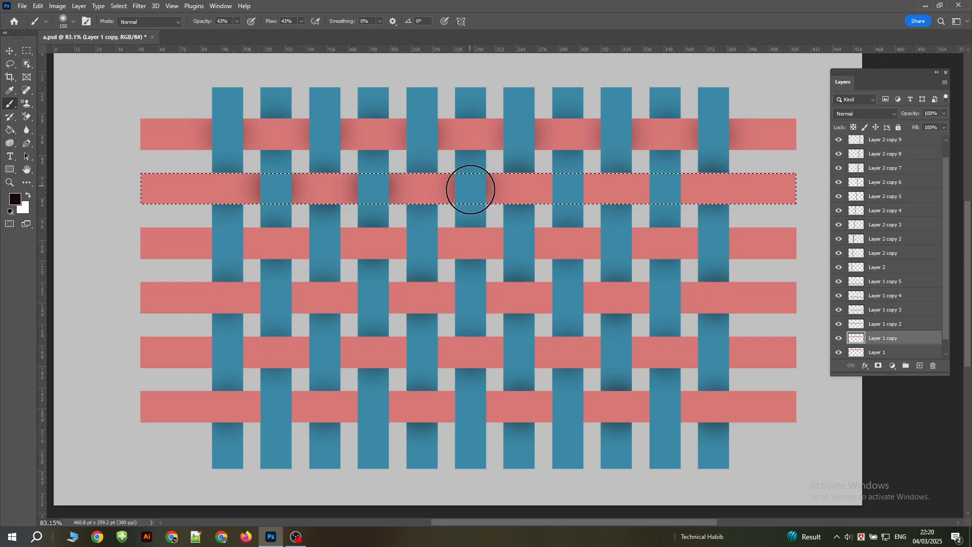
click(567, 189)
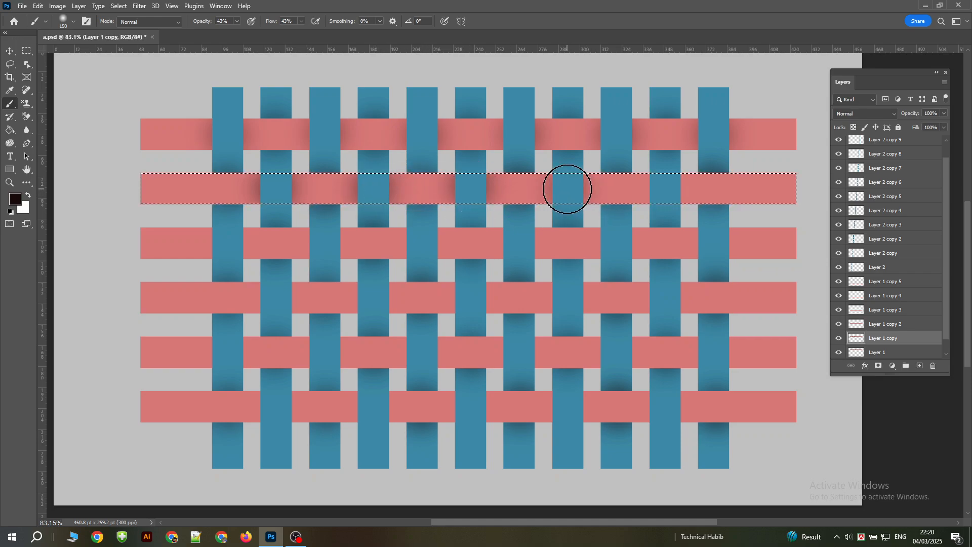
click(668, 188)
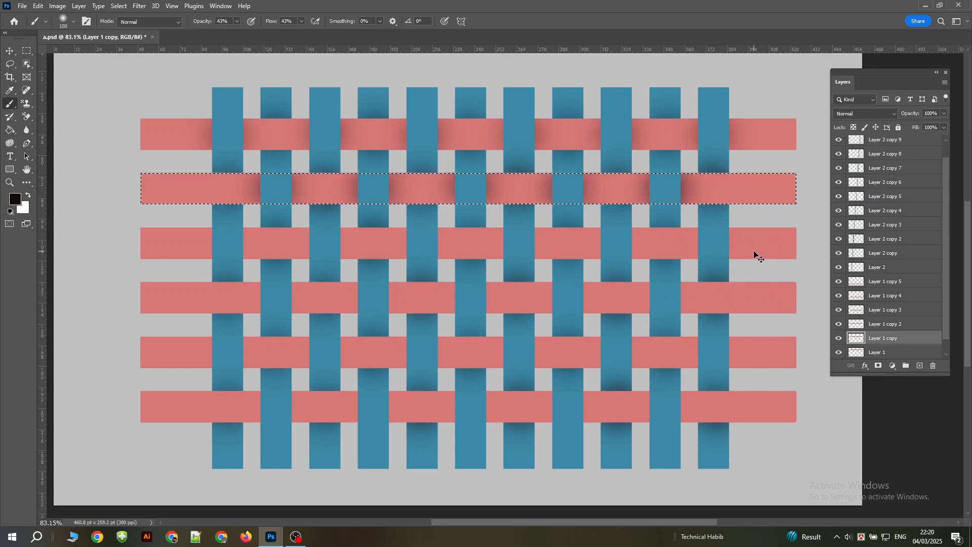
key(ctrl+d)
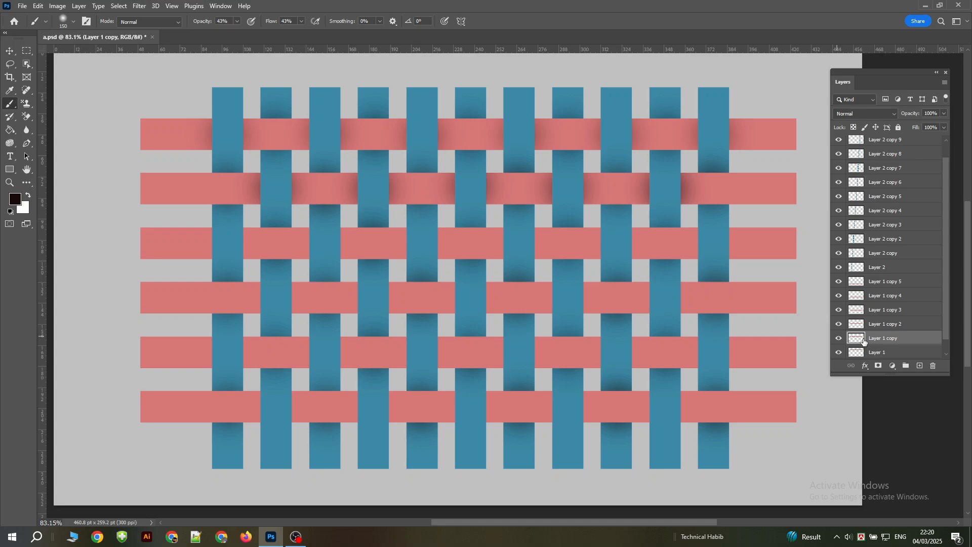
Select the outline of the third red strip, Layer 1 copy 2, shade it on both sides of each overlapping blue strip, and deselect
click(5, 50)
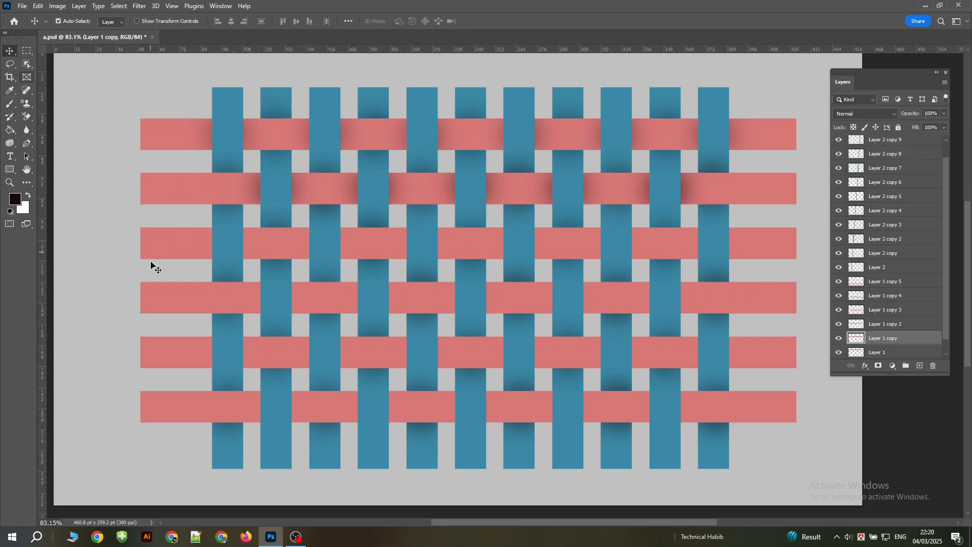
click(159, 250)
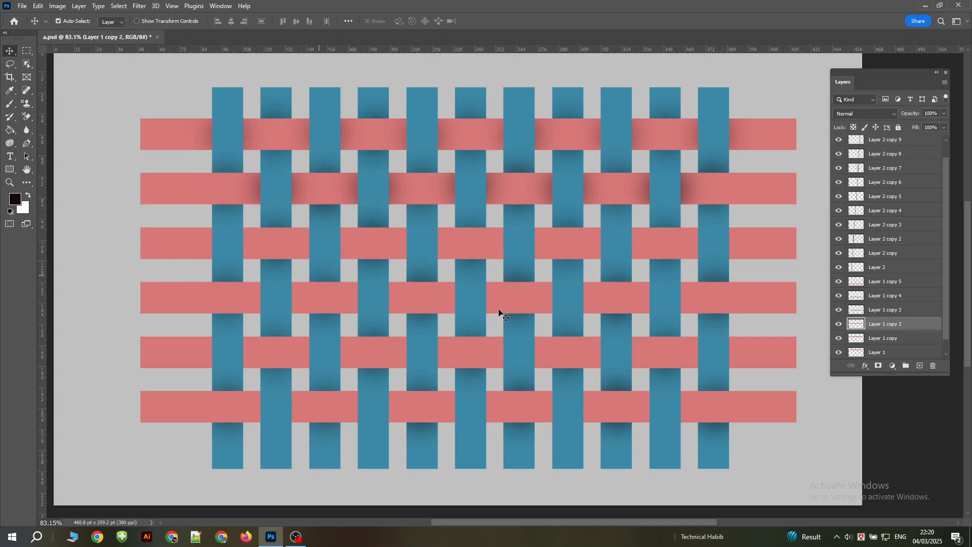
ctrl+click(857, 326)
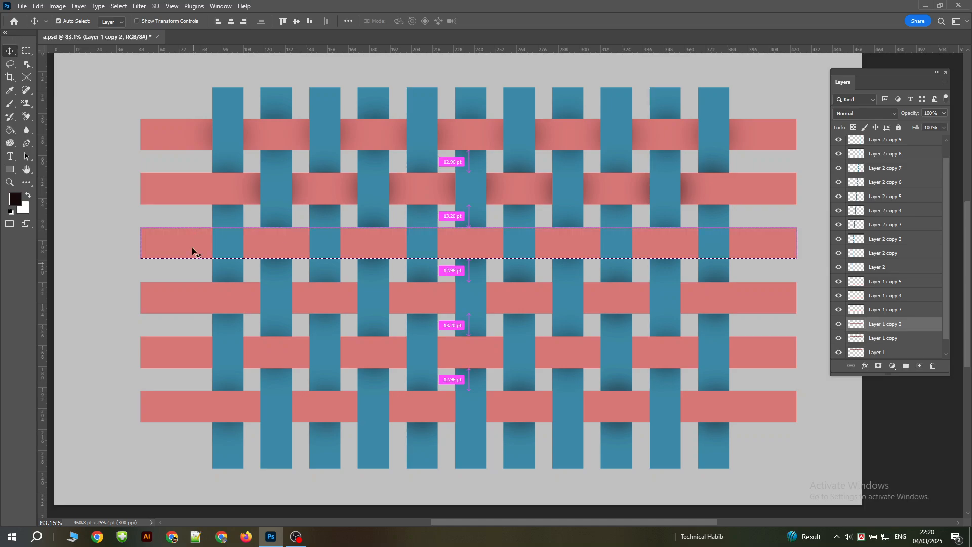
click(10, 104)
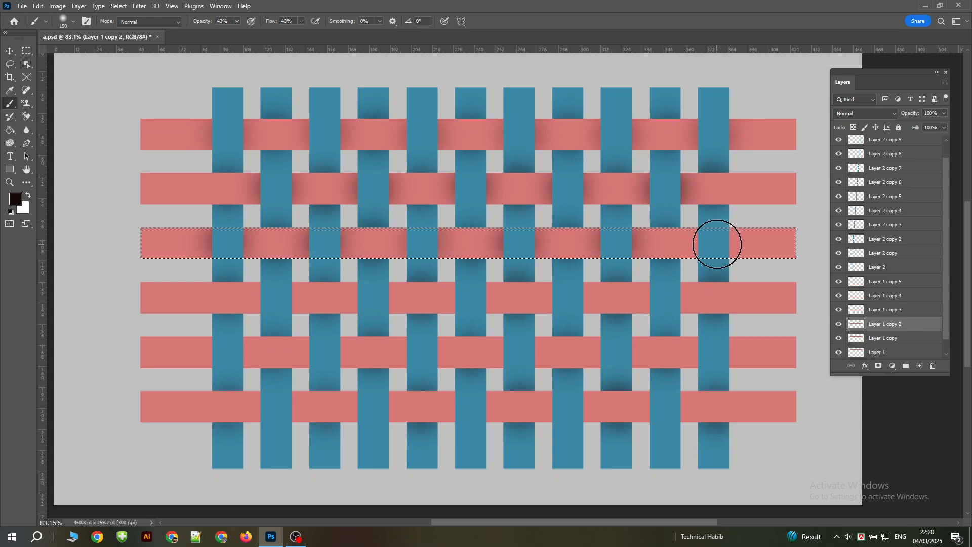
click(713, 243)
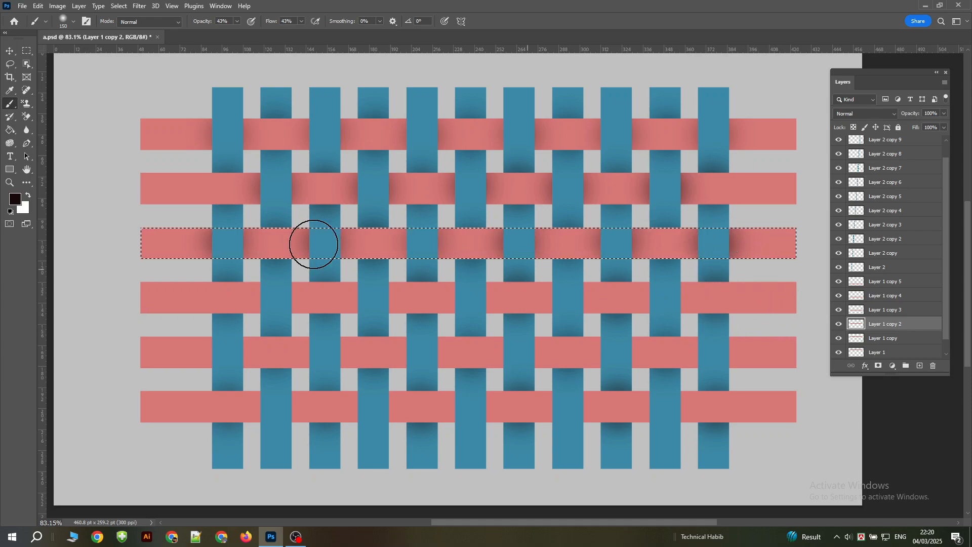
key(ctrl+d)
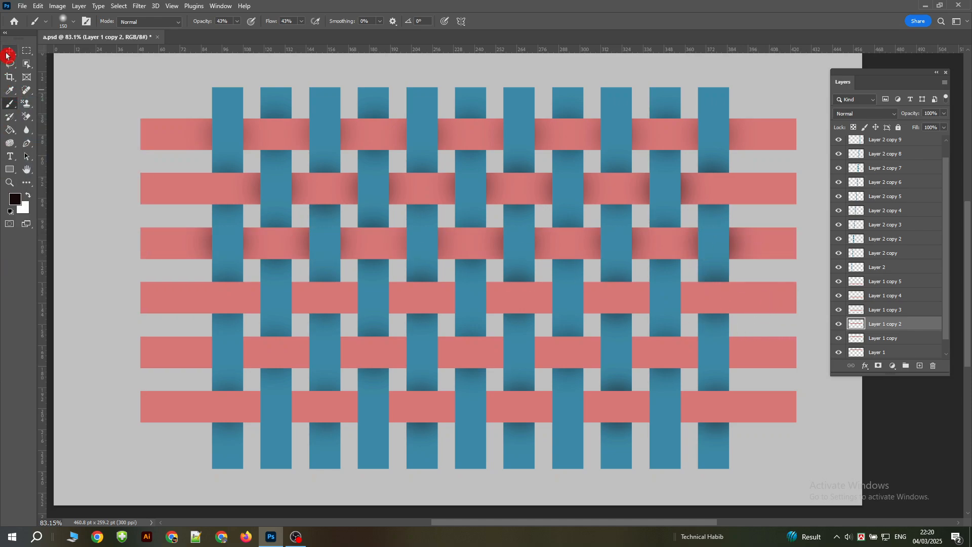
Select the outline of the fourth red strip, Layer 1 copy 3, shade it on both sides of each overlapping blue strip, and deselect
click(8, 53)
click(160, 308)
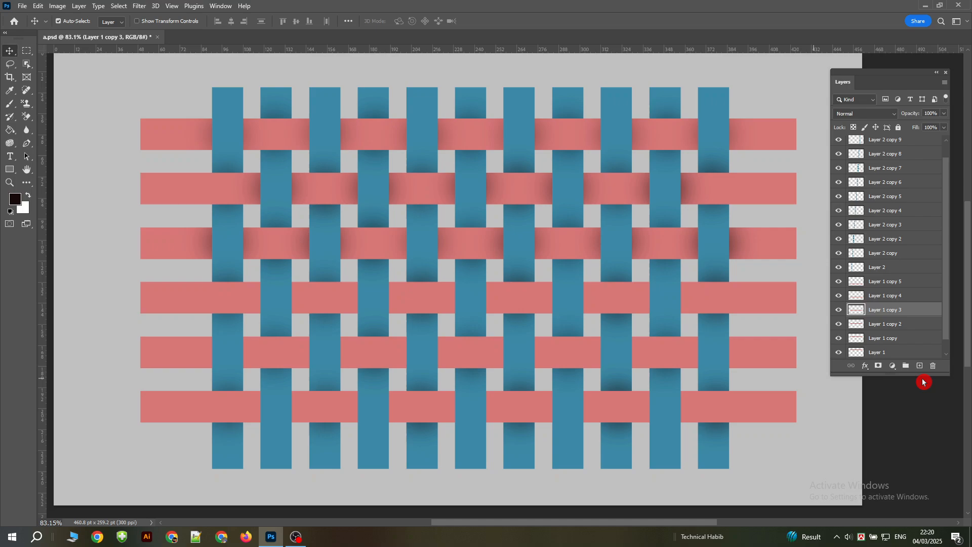
ctrl+click(856, 310)
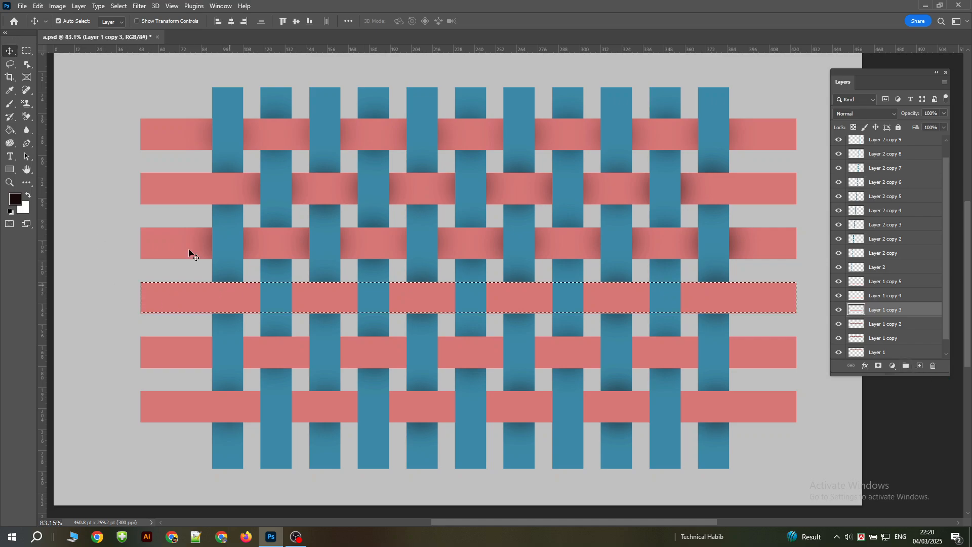
click(10, 105)
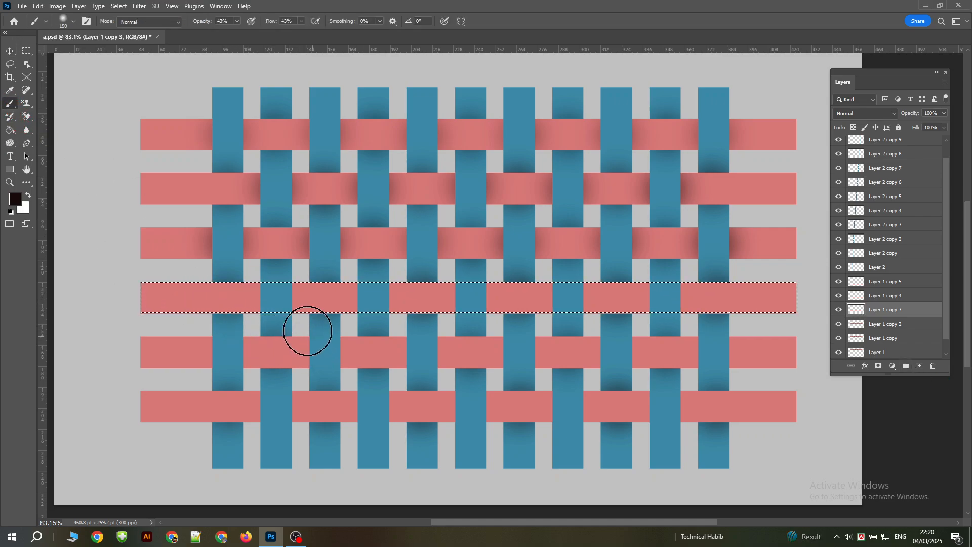
click(277, 297)
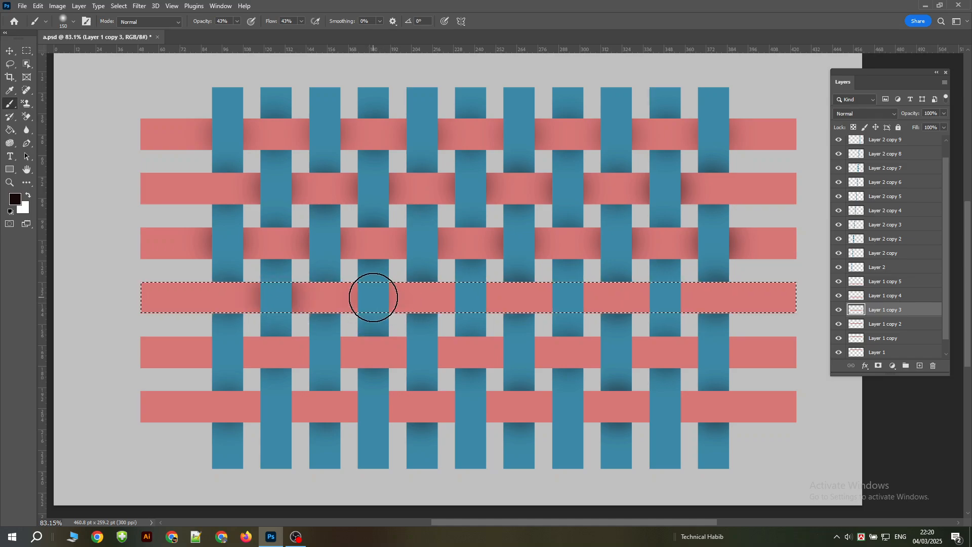
click(373, 297)
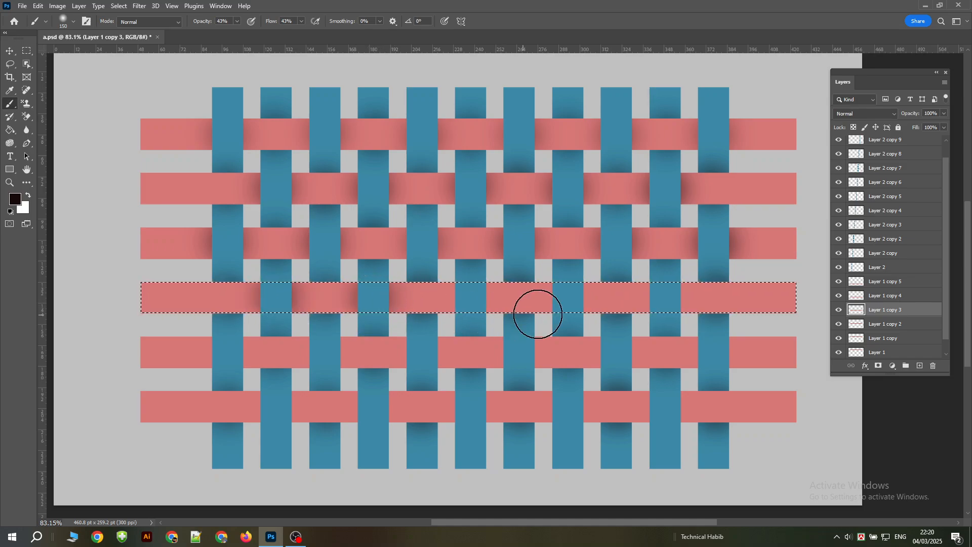
click(470, 297)
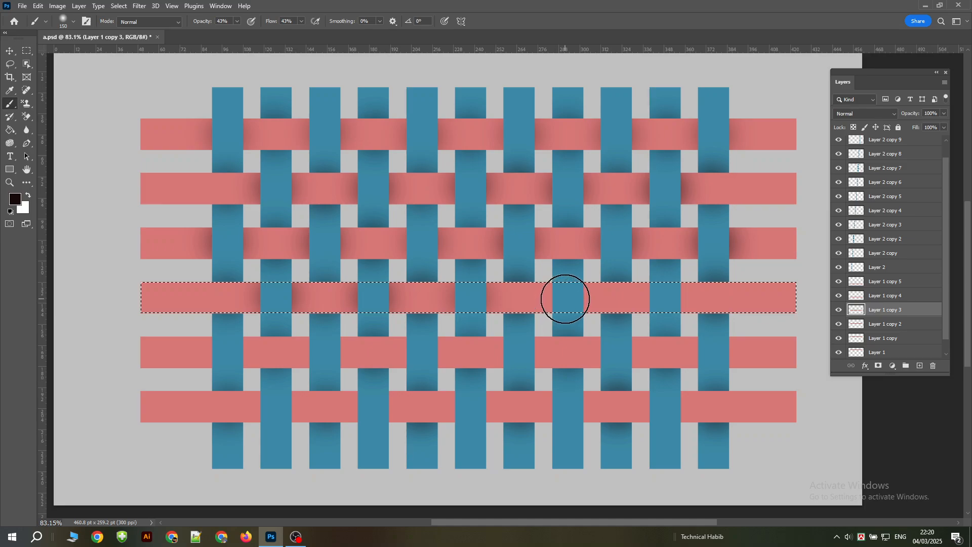
click(566, 299)
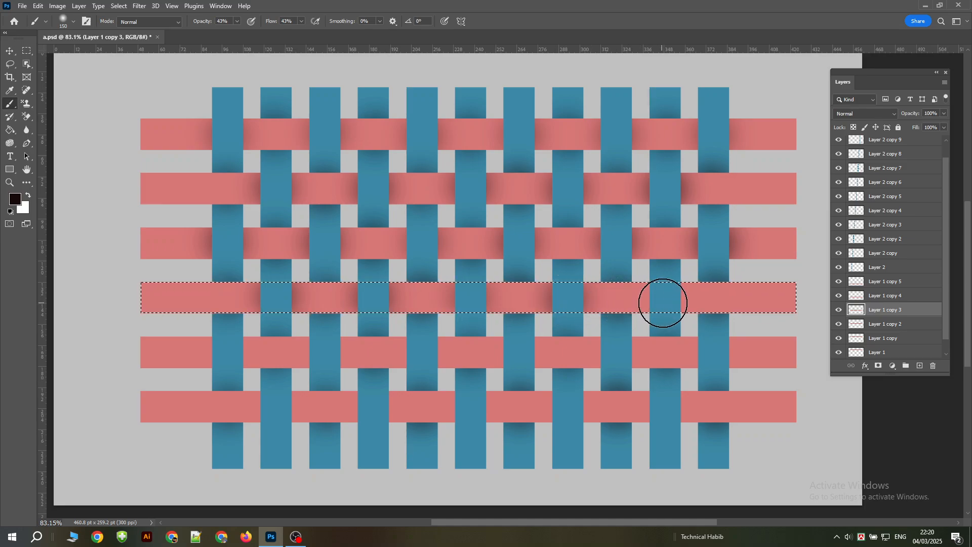
click(665, 298)
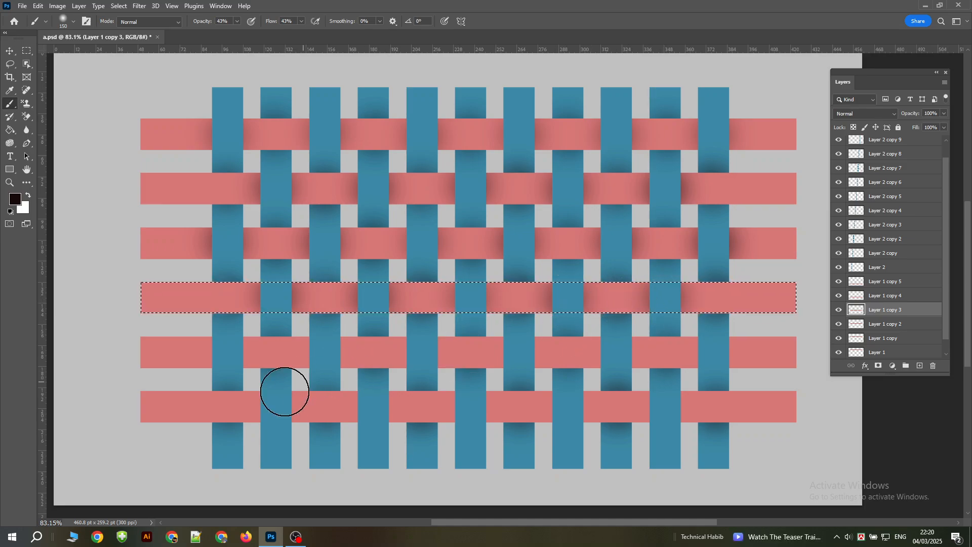
key(ctrl+d)
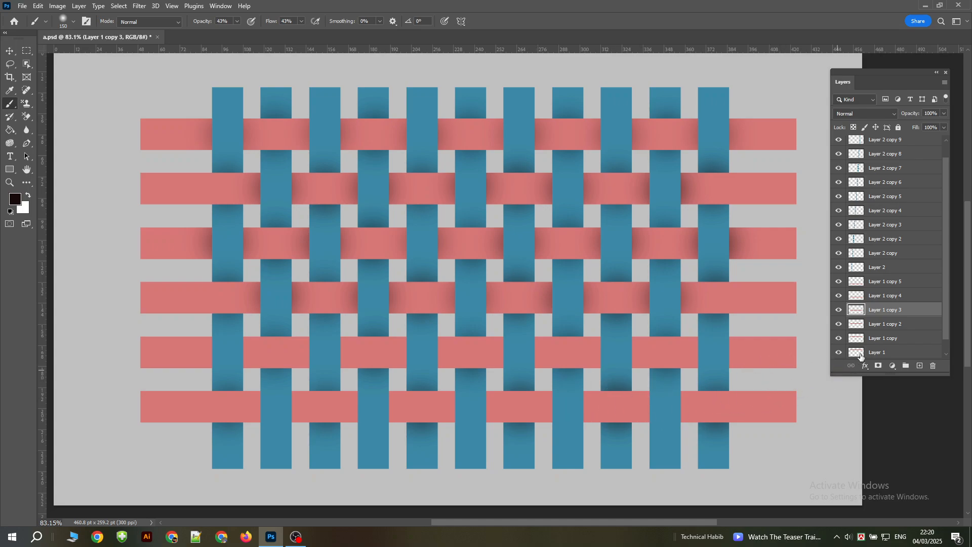
Select the outline of the fifth red strip, Layer 1 copy 4, and shade it on both sides of each overlapping blue strip
click(877, 326)
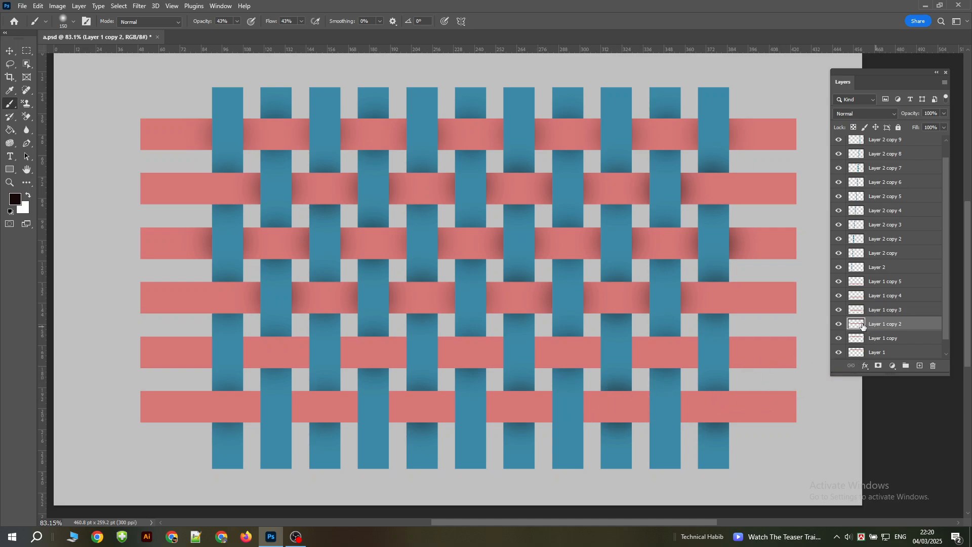
ctrl+click(857, 326)
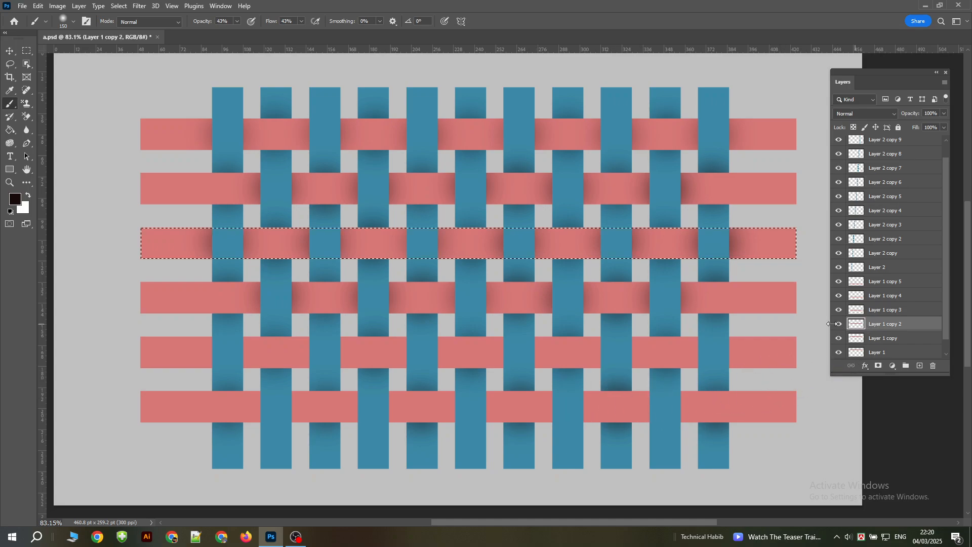
click(878, 302)
ctrl+click(857, 298)
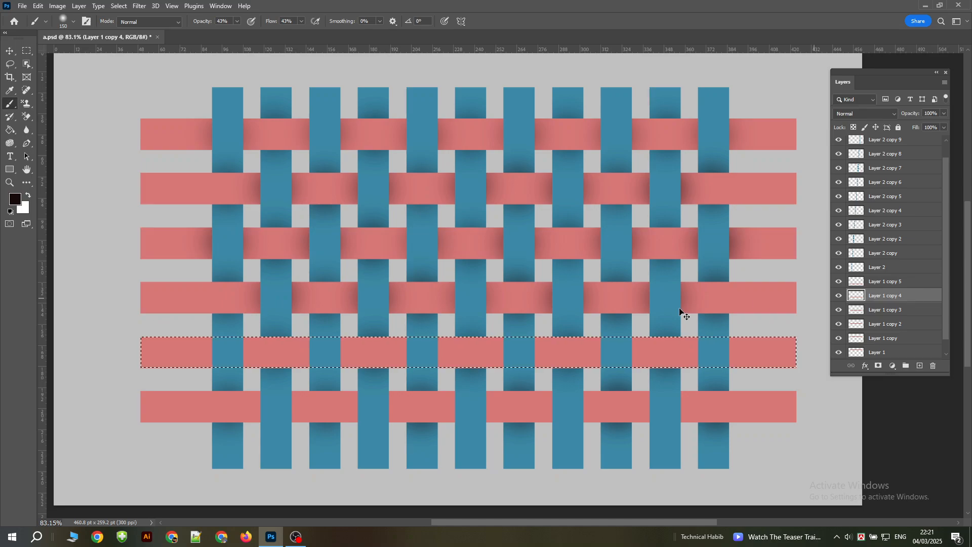
drag(236, 346, 226, 351)
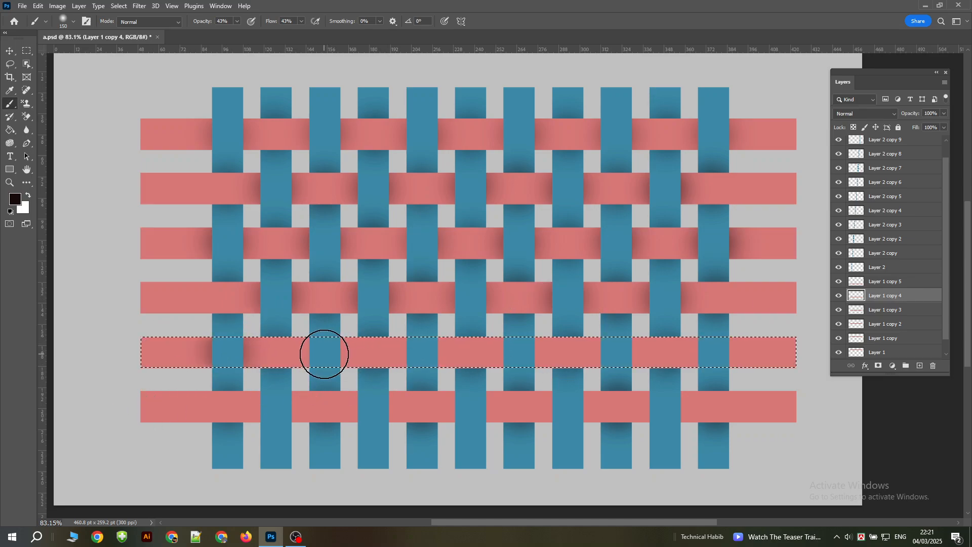
drag(324, 354, 330, 351)
drag(444, 359, 421, 351)
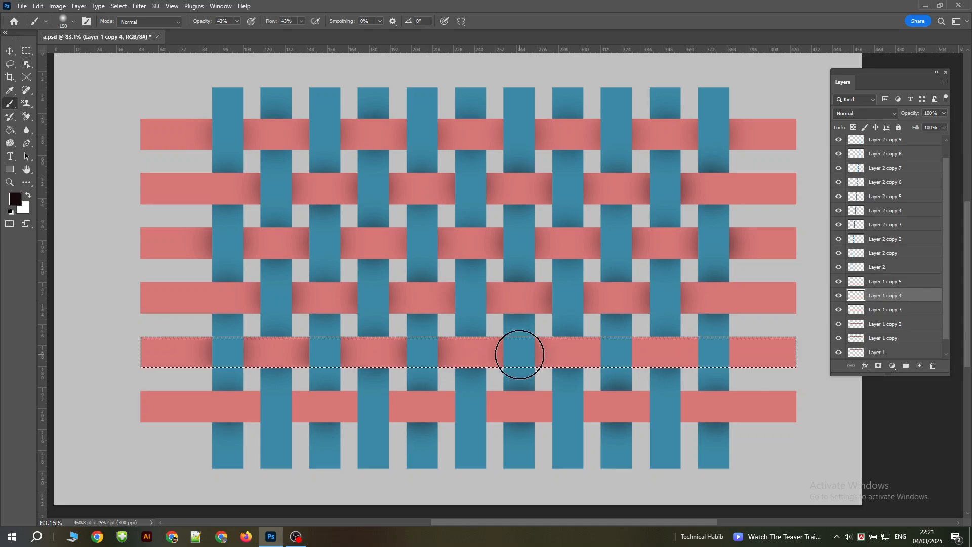
drag(519, 355, 520, 352)
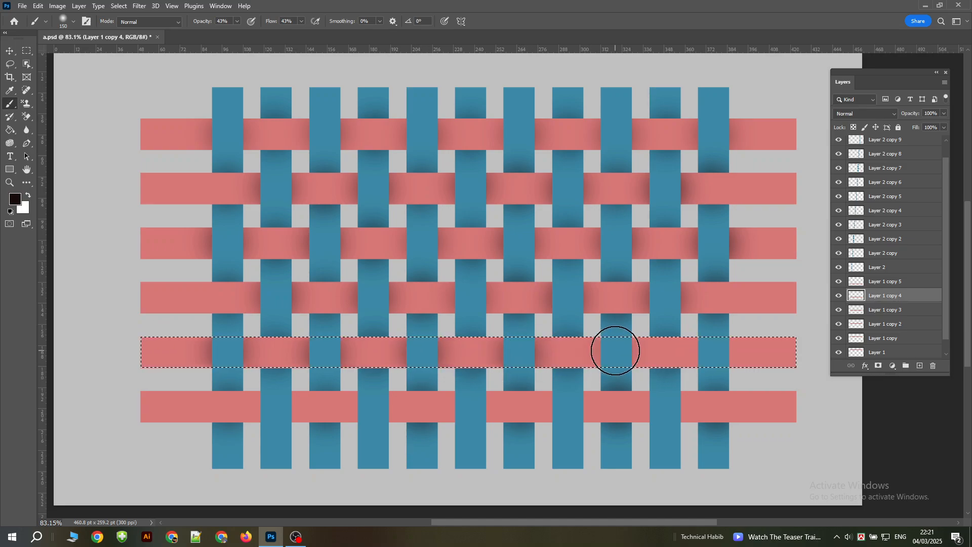
click(616, 351)
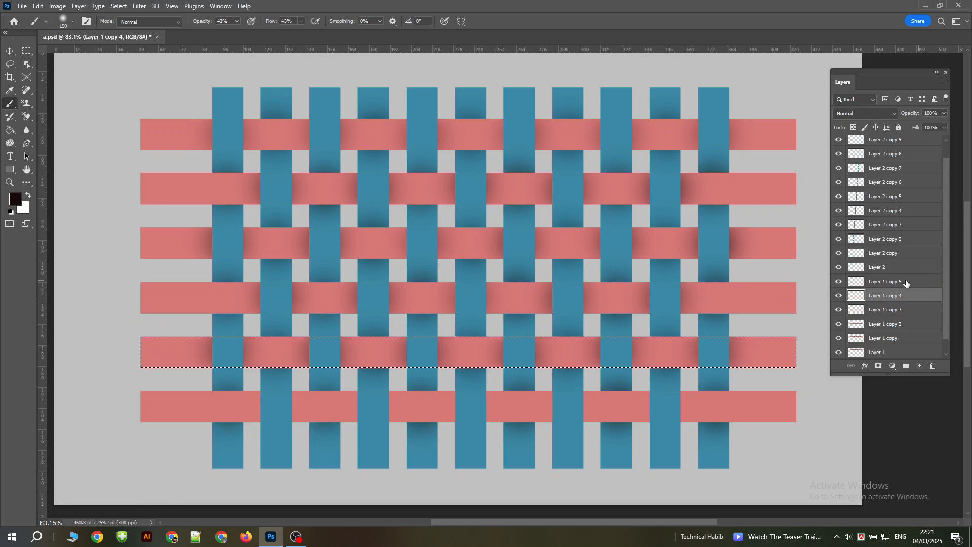
Select the outline of the sixth red strip, Layer 1 copy 5, shade it on both sides of each overlapping blue strip, and deselect
click(888, 282)
ctrl+click(856, 282)
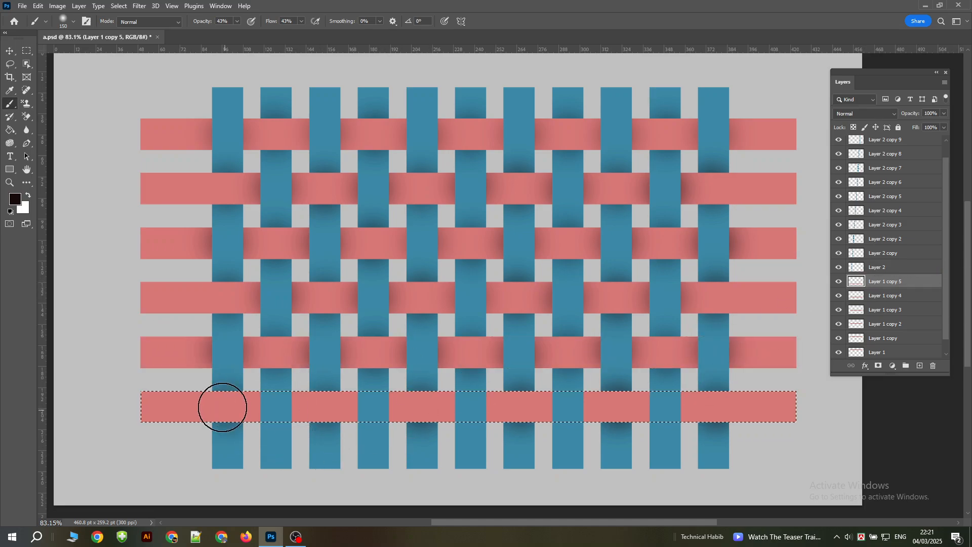
click(279, 405)
click(364, 406)
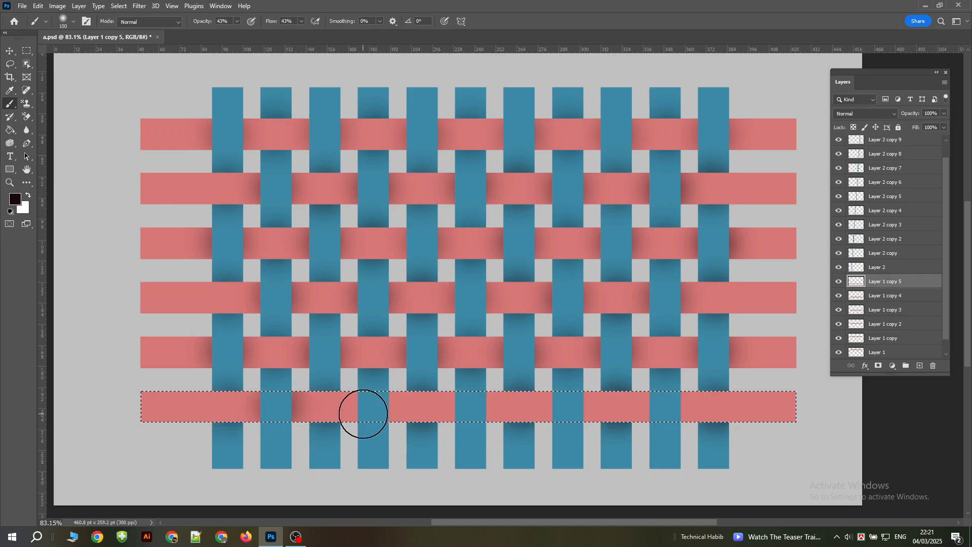
click(374, 406)
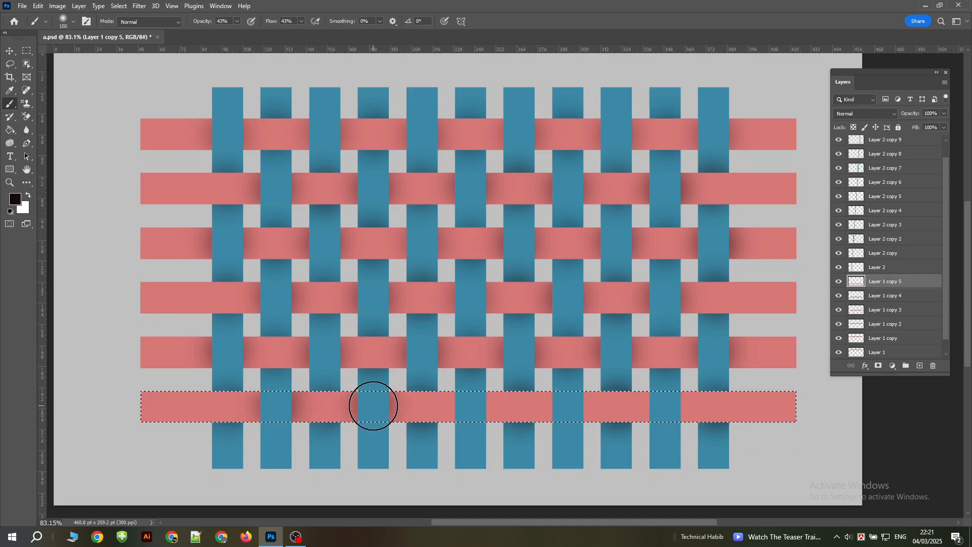
click(468, 407)
click(468, 408)
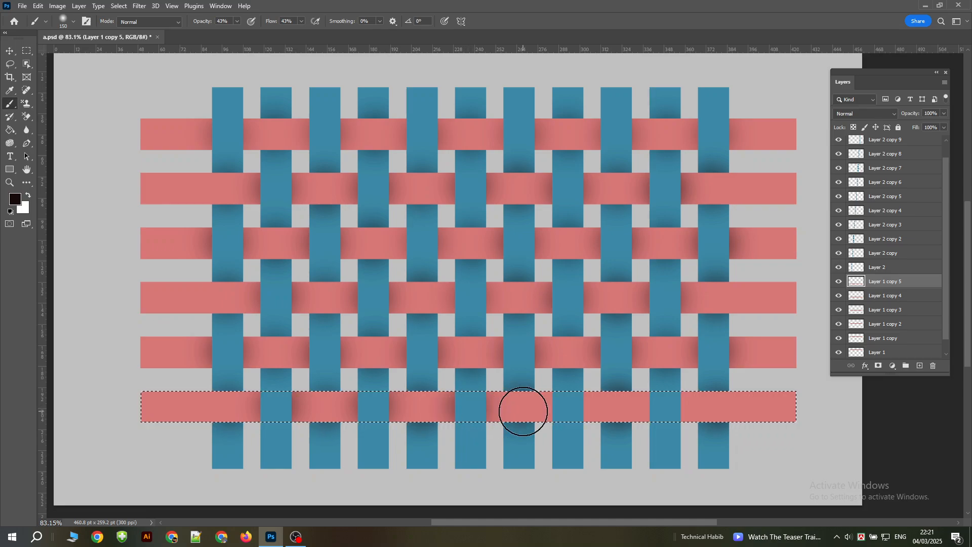
click(566, 405)
click(566, 406)
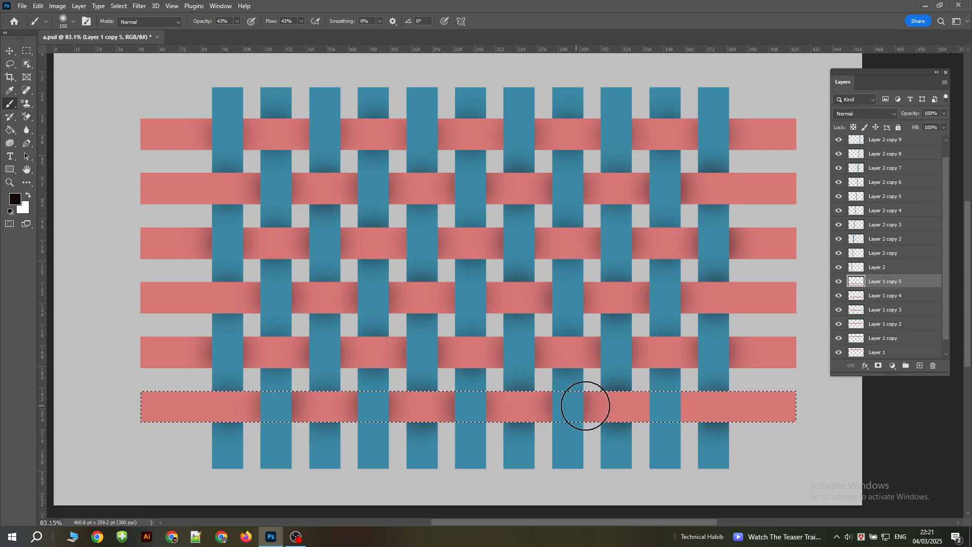
click(669, 407)
click(669, 407)
key(ctrl+d)
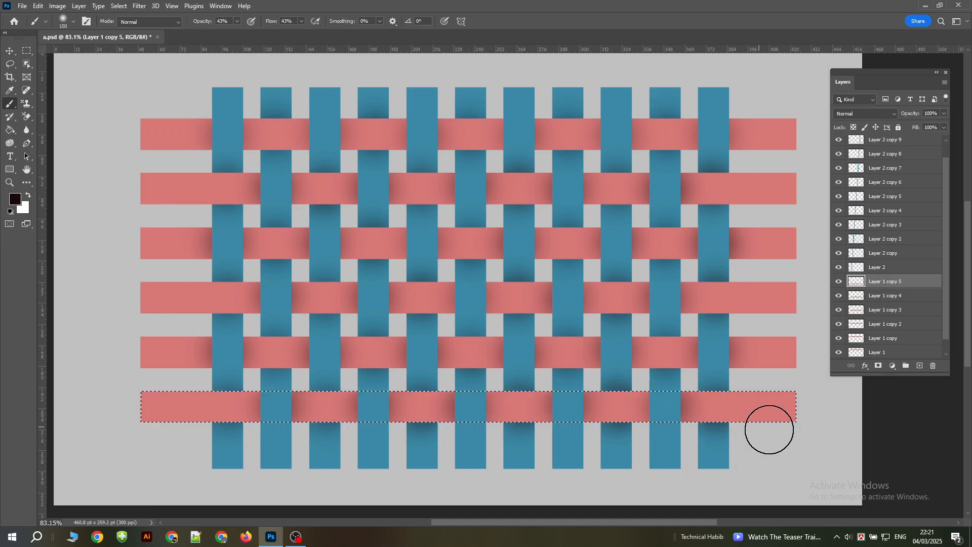